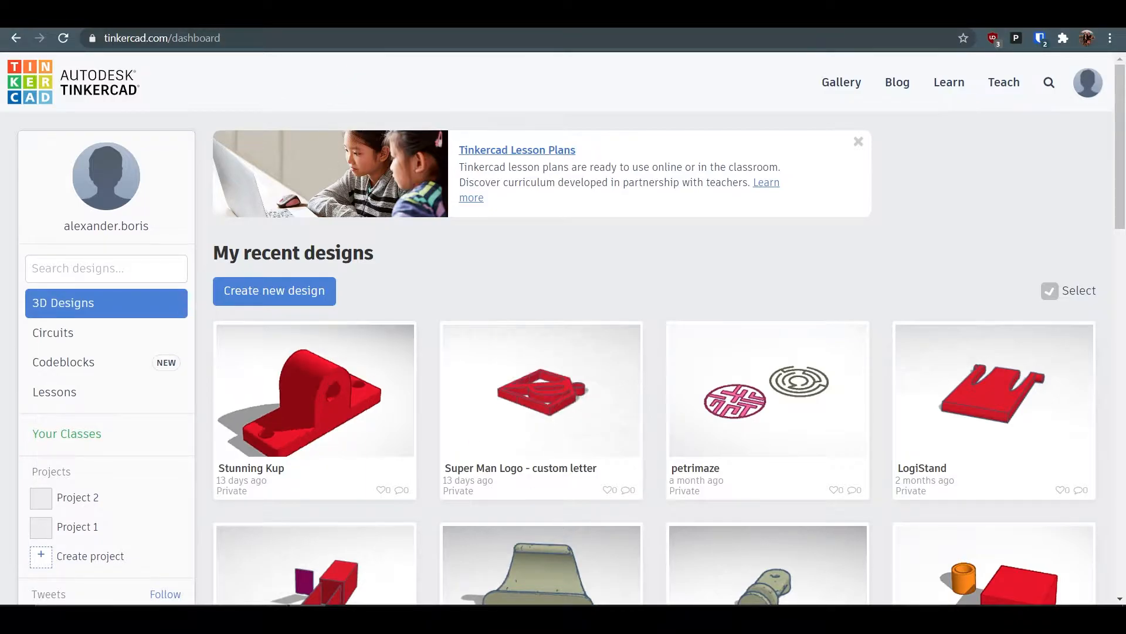
Create a new 3D design from the dashboard.
drag(127, 39, 215, 38)
click(333, 42)
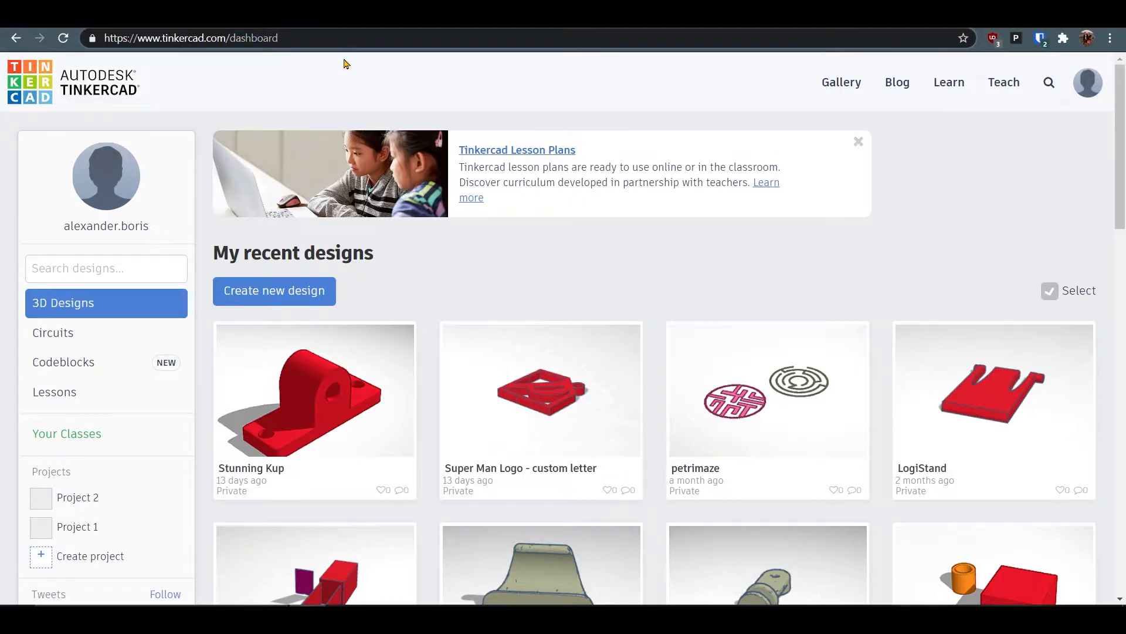
click(523, 275)
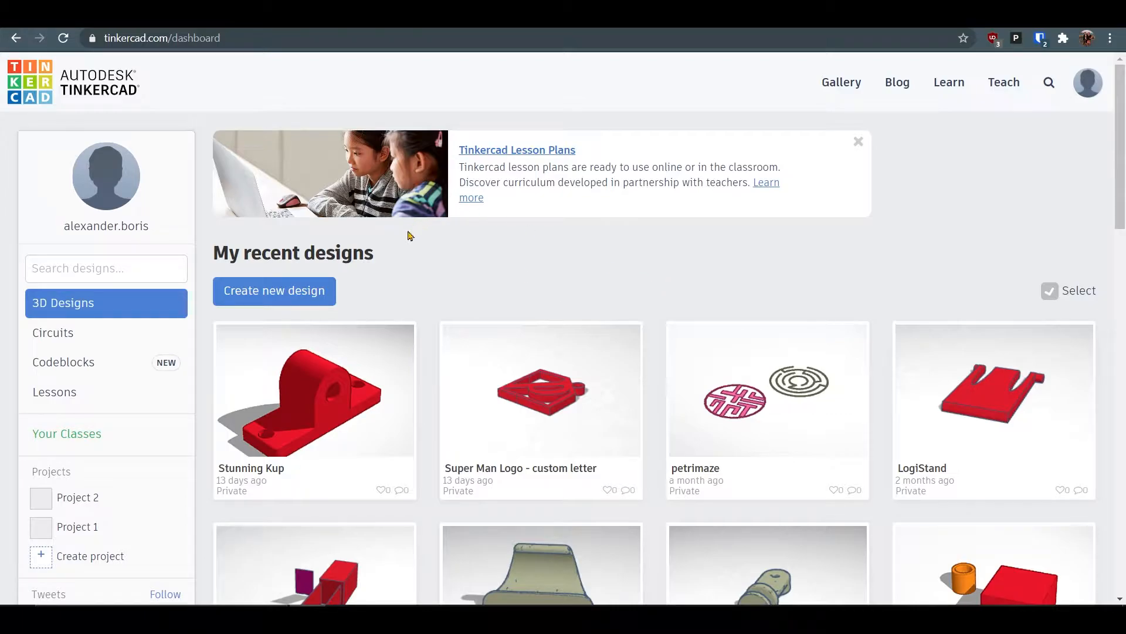
scroll(524, 289, down, 1)
scroll(503, 261, up, 1)
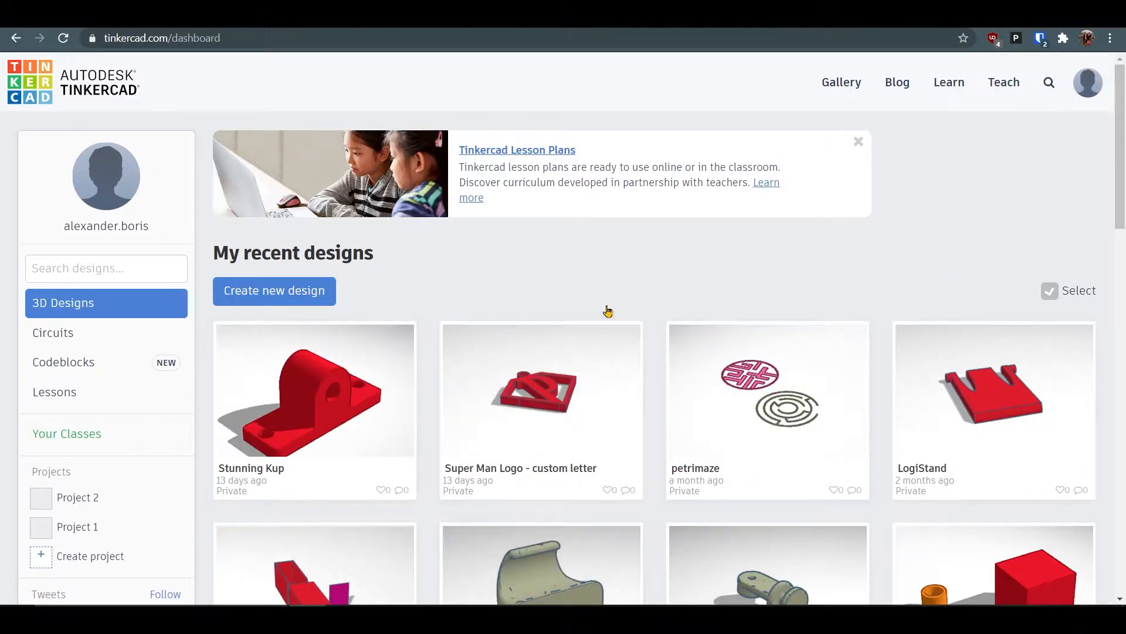
click(266, 292)
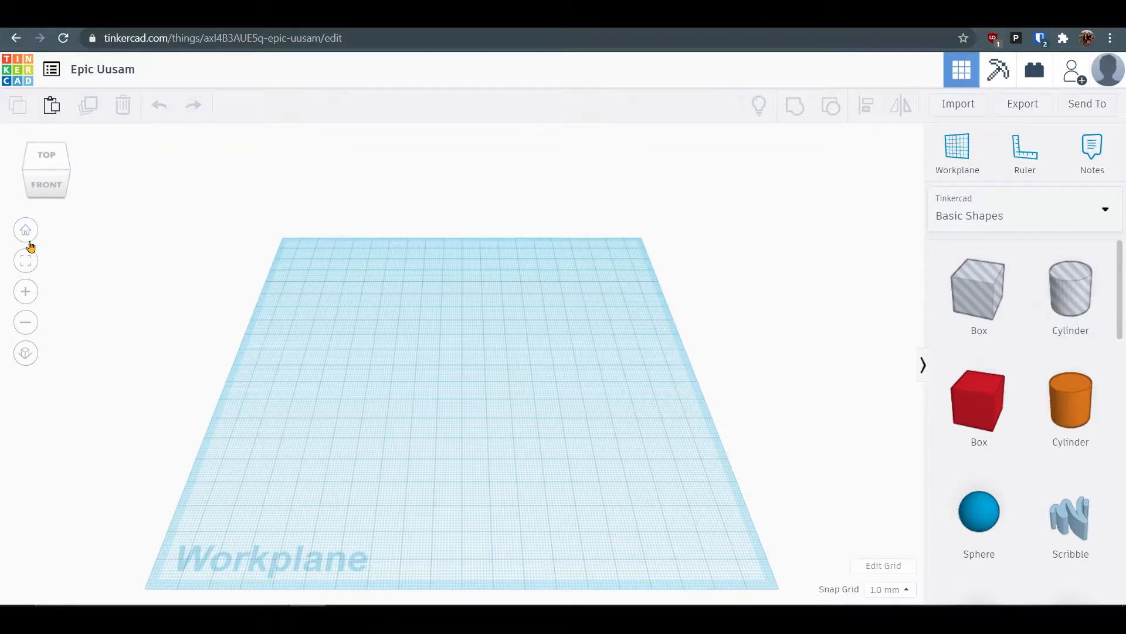
Place a solid red box near the back edge of the workplane and delete it again.
scroll(306, 340, up, 5)
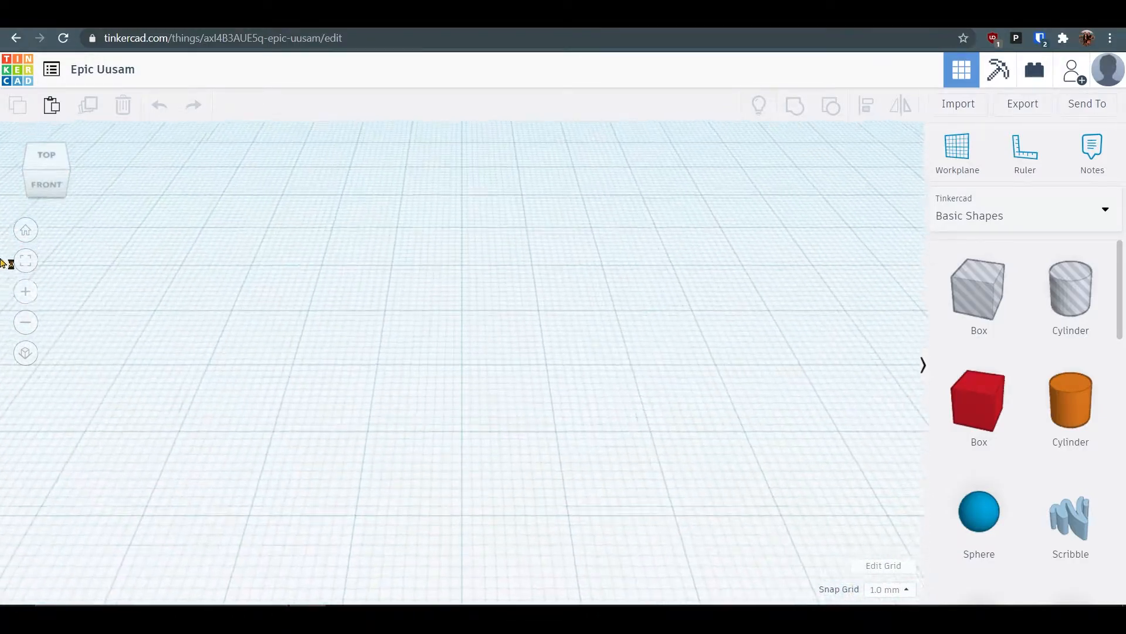
click(27, 232)
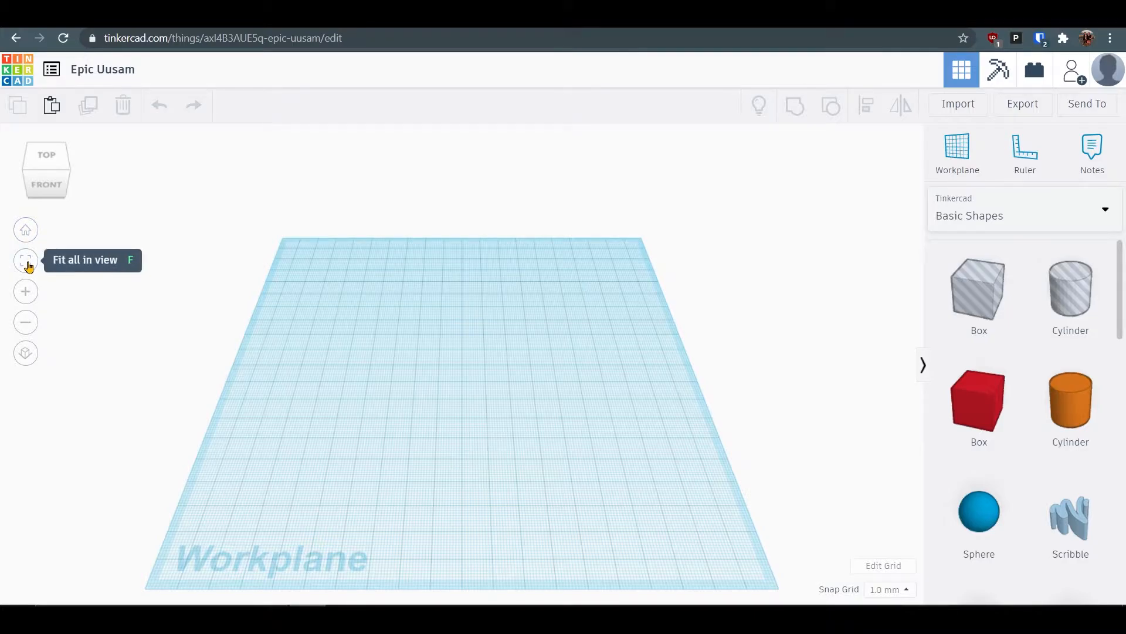
drag(941, 396, 543, 282)
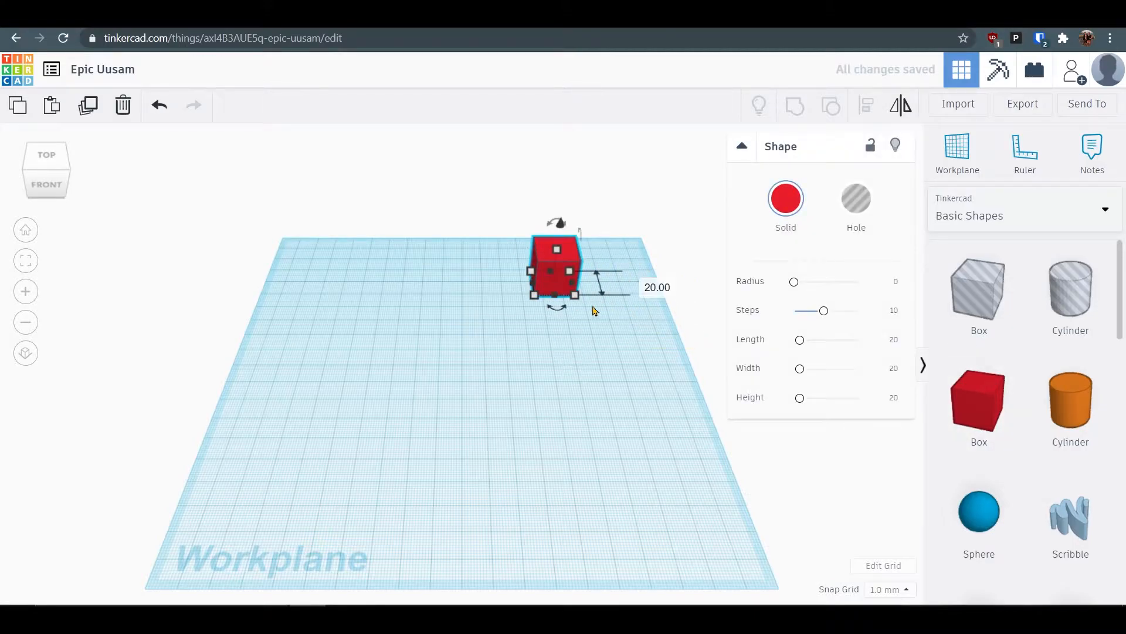
click(24, 262)
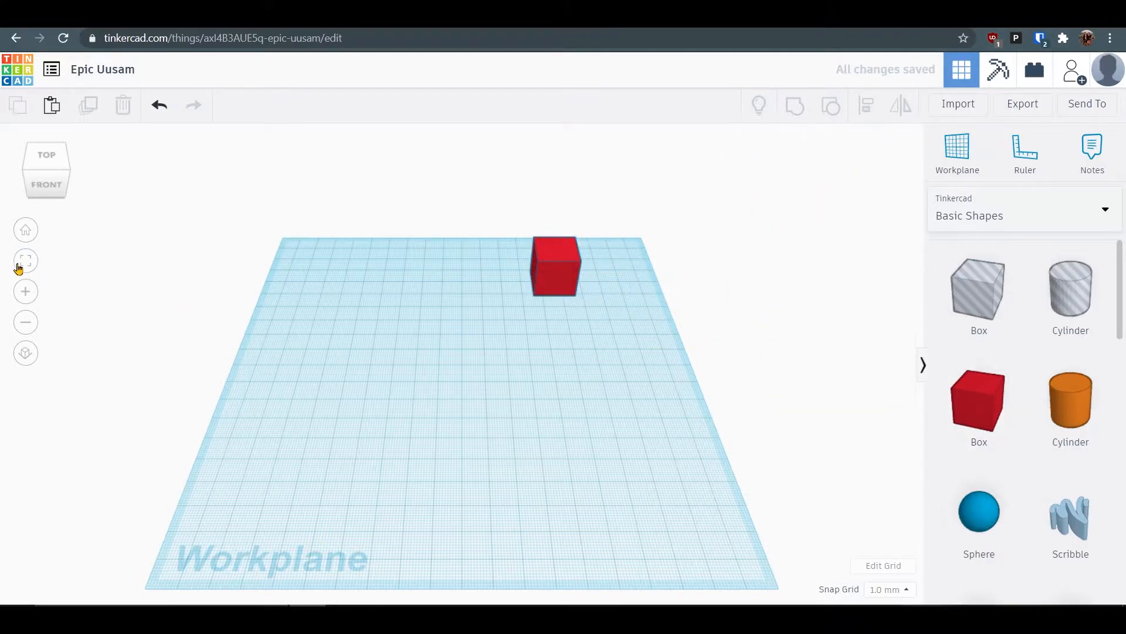
click(33, 237)
click(558, 262)
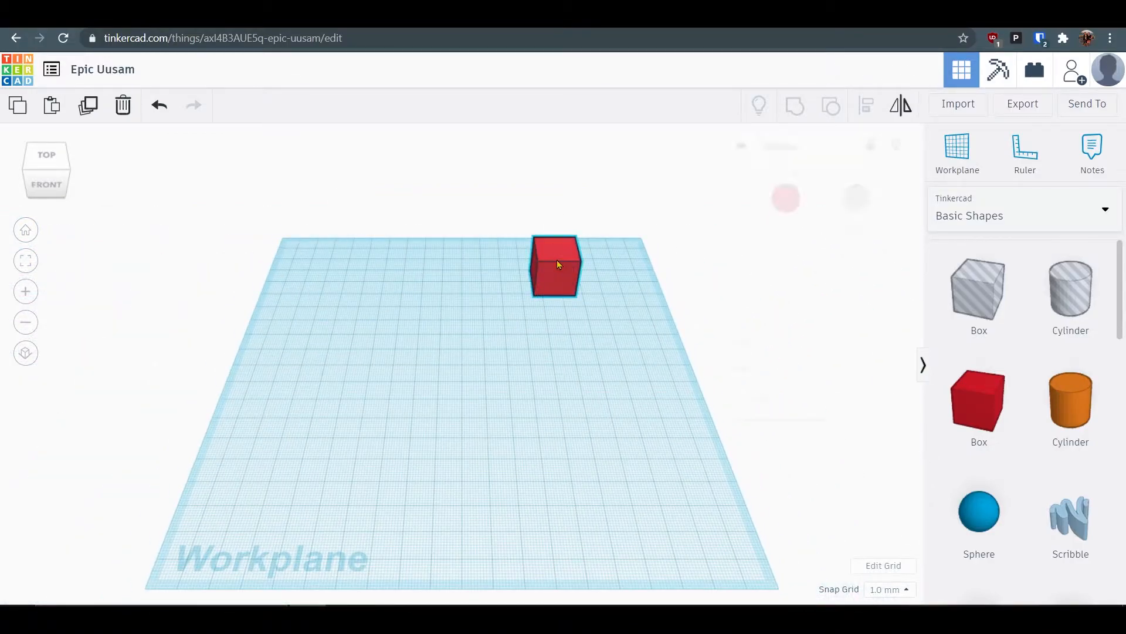
key(Delete)
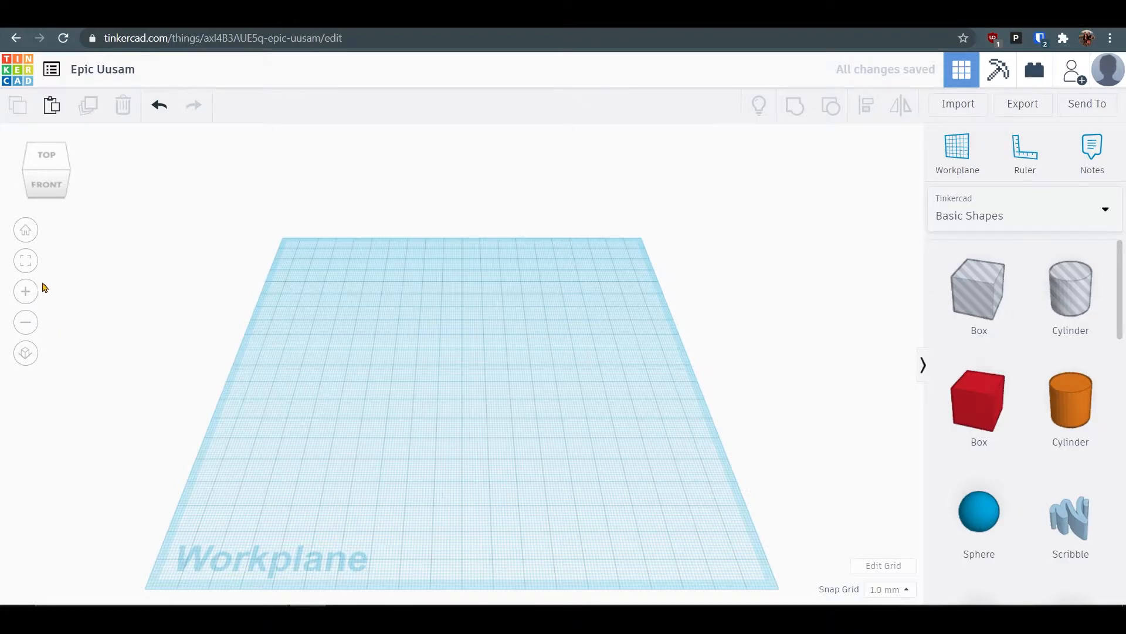
Try the zoom controls, and switch the view to orthographic projection and back to perspective.
click(26, 292)
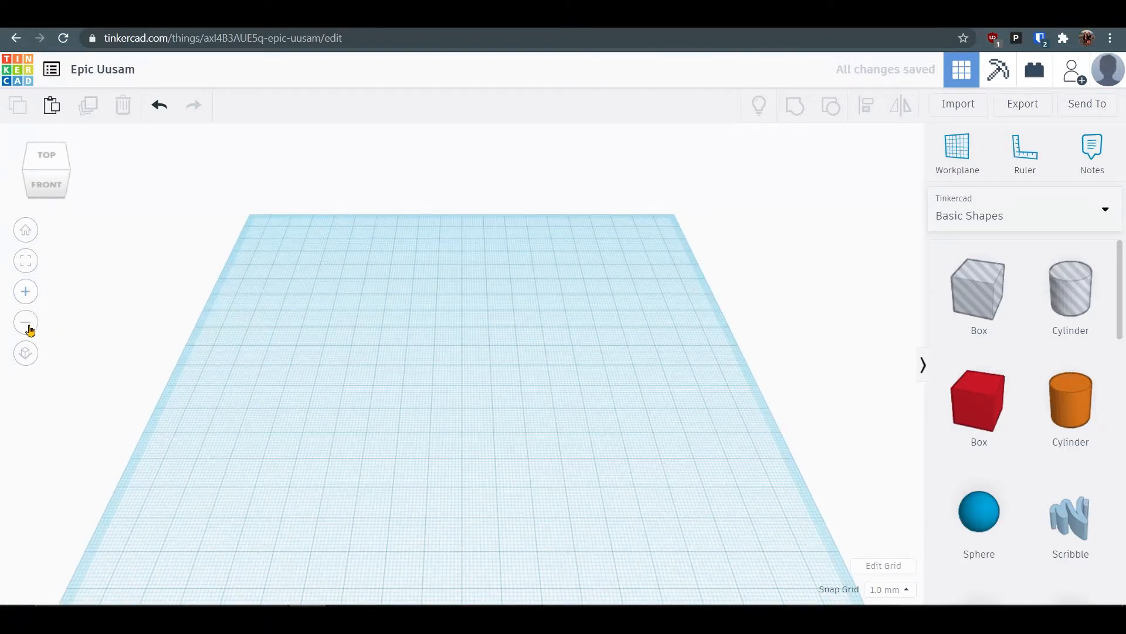
click(28, 328)
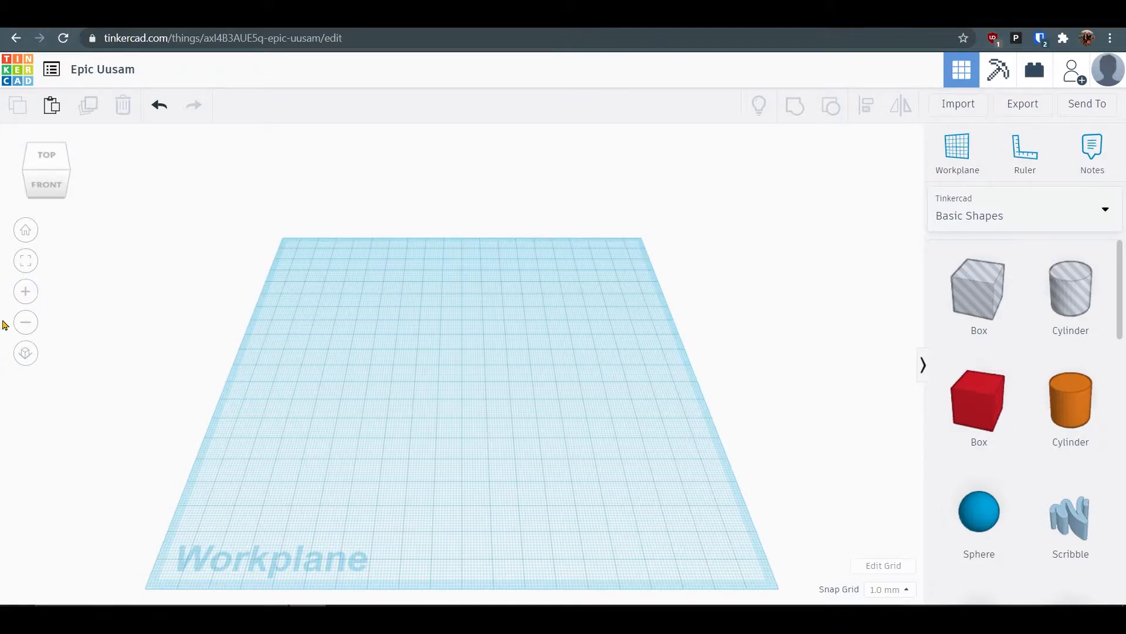
click(26, 353)
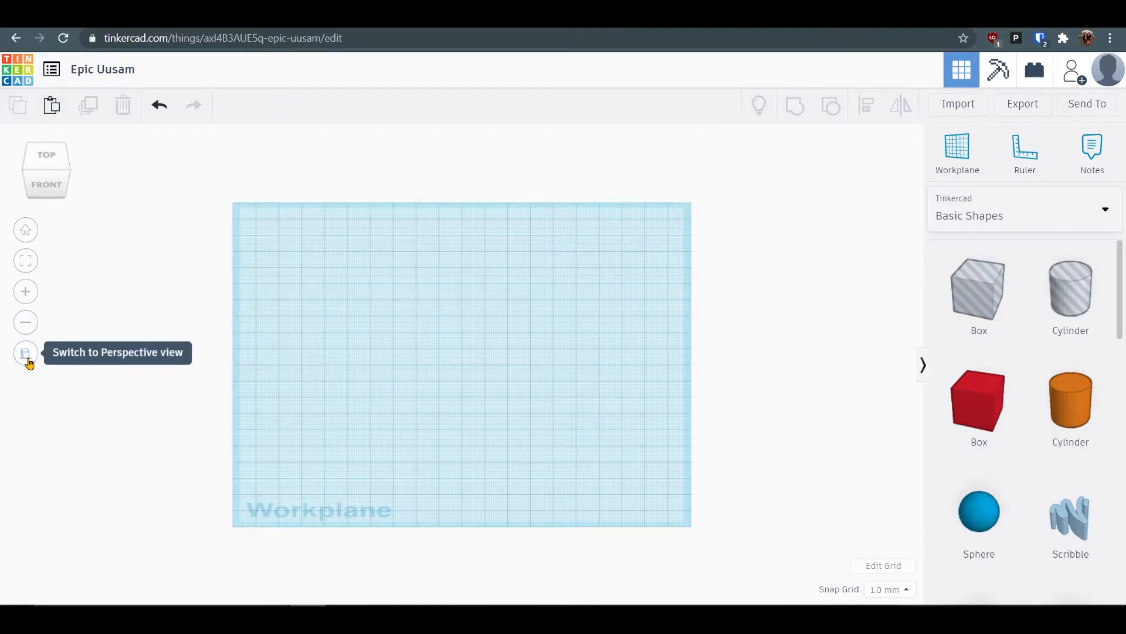
click(28, 359)
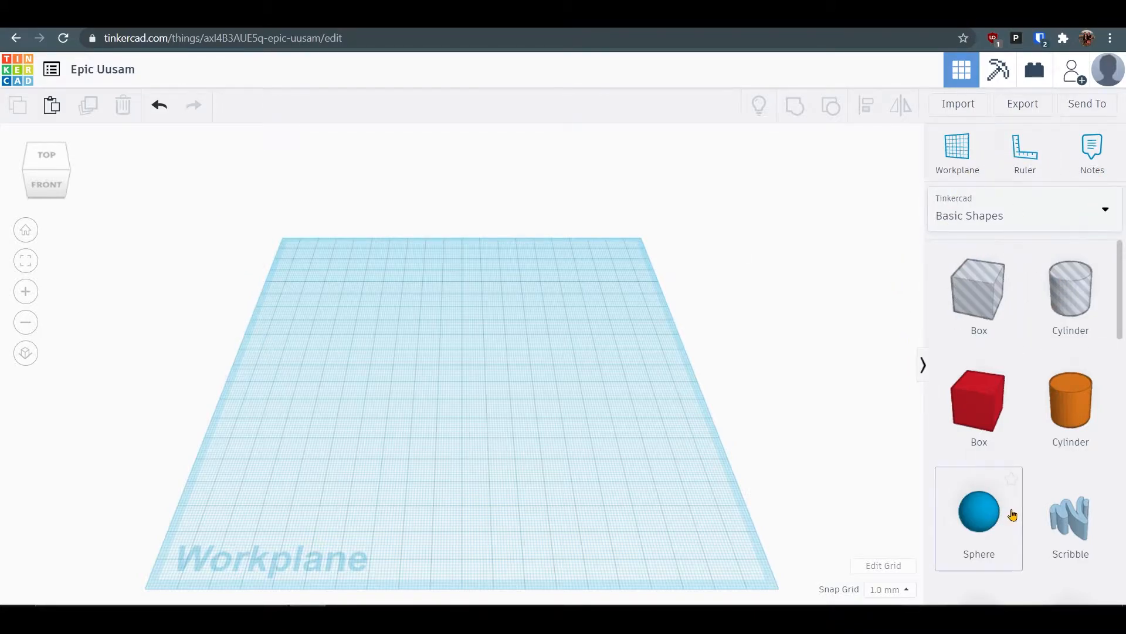
Show the Text and numbers shape collection and return to Basic Shapes.
click(1049, 209)
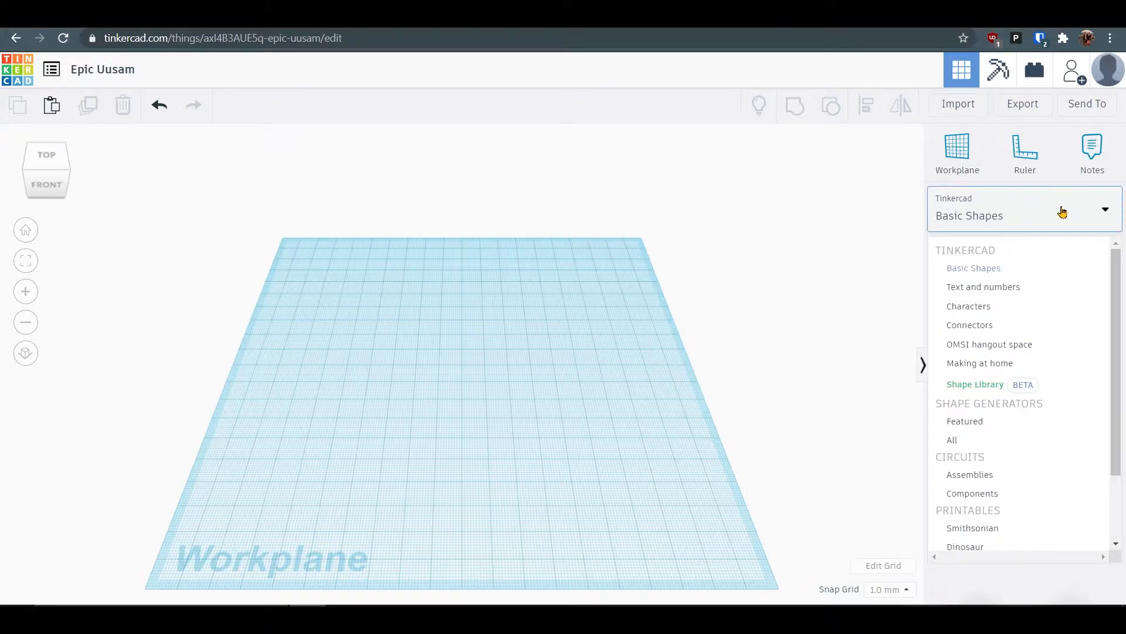
click(1010, 288)
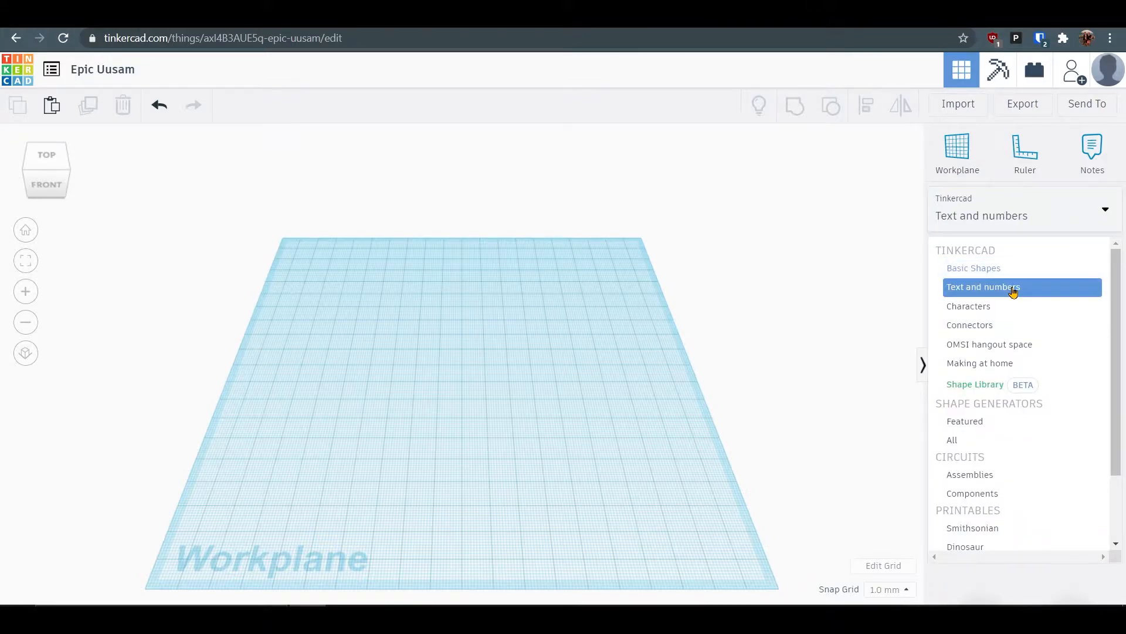
click(1018, 222)
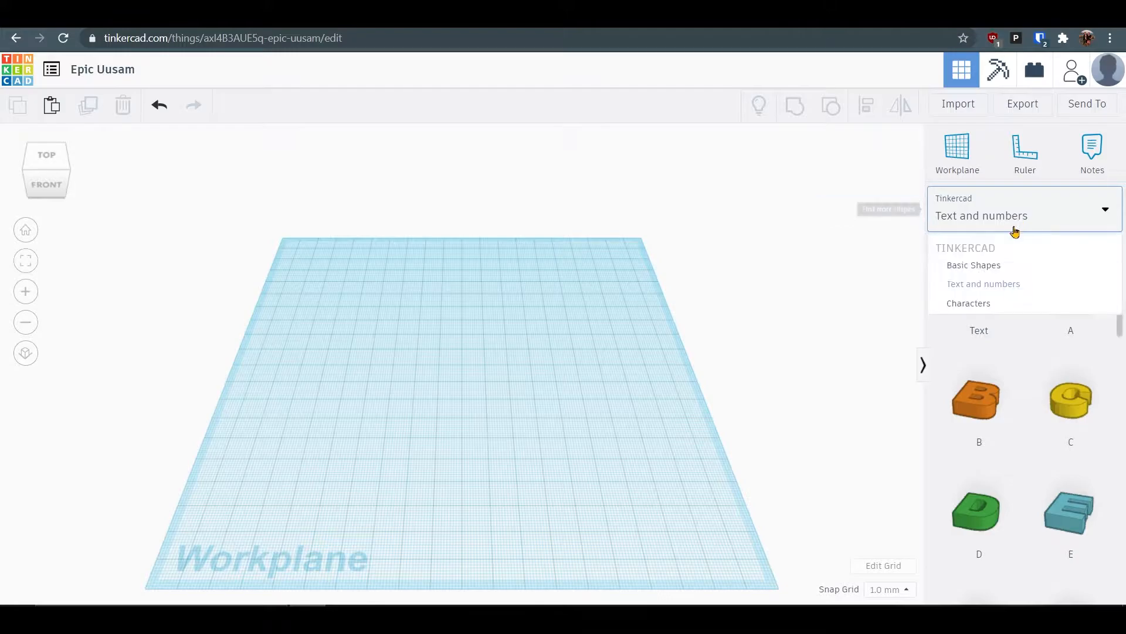
click(1003, 274)
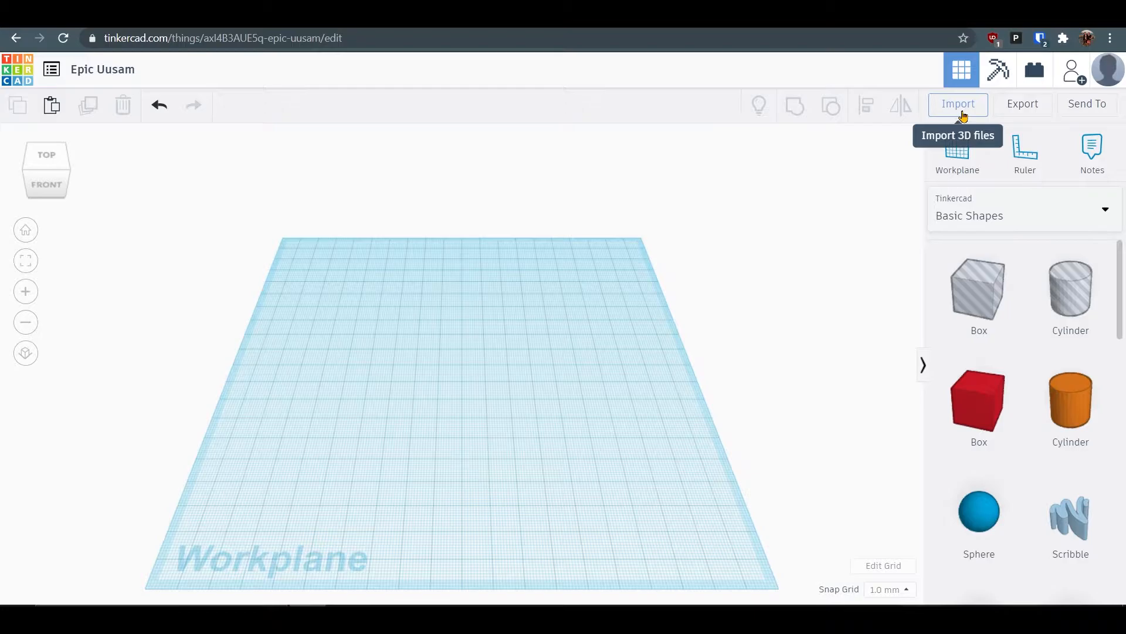
Review the design's export formats for 3D printing and laser cutting, and close the dialog.
click(1022, 115)
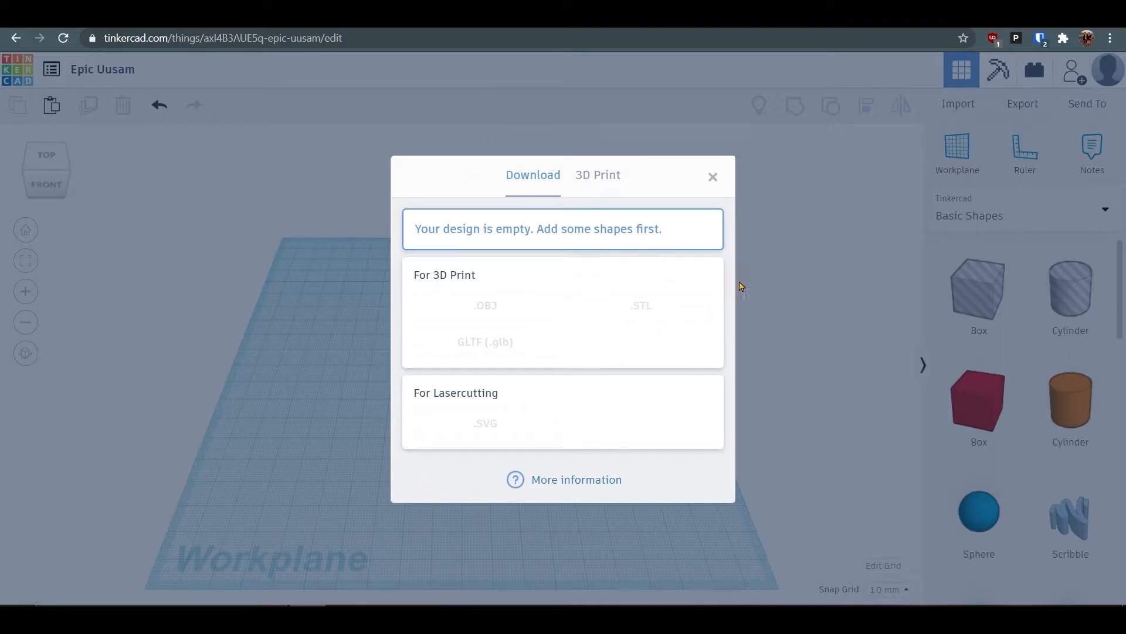
click(713, 177)
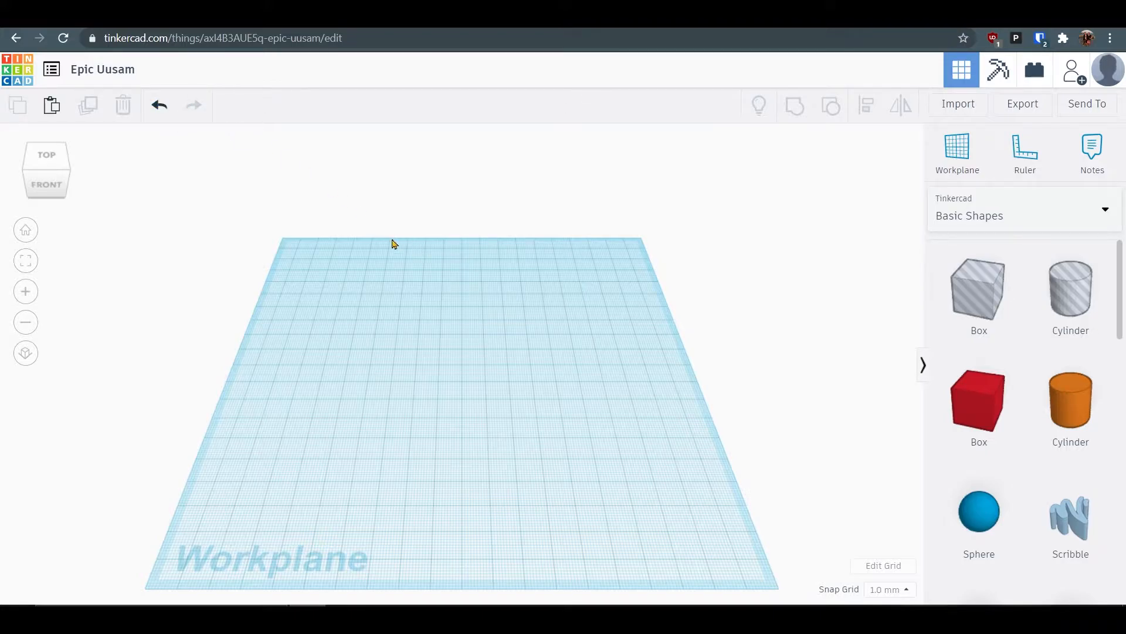
Rename the design as Heart Box.
click(117, 73)
click(235, 168)
click(126, 69)
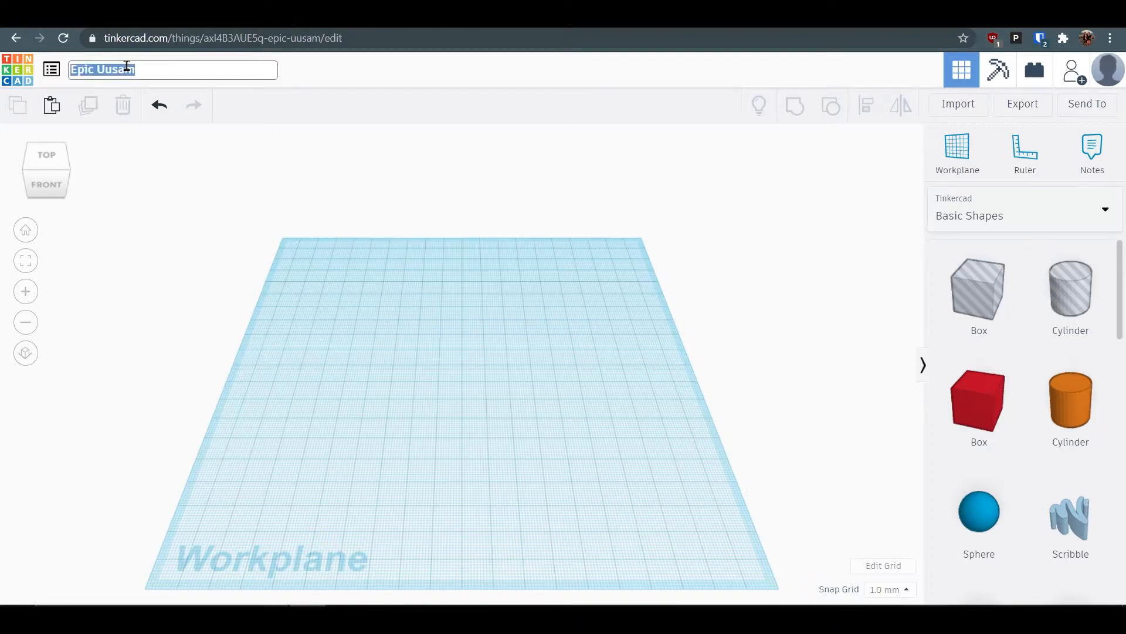
text(Heart)
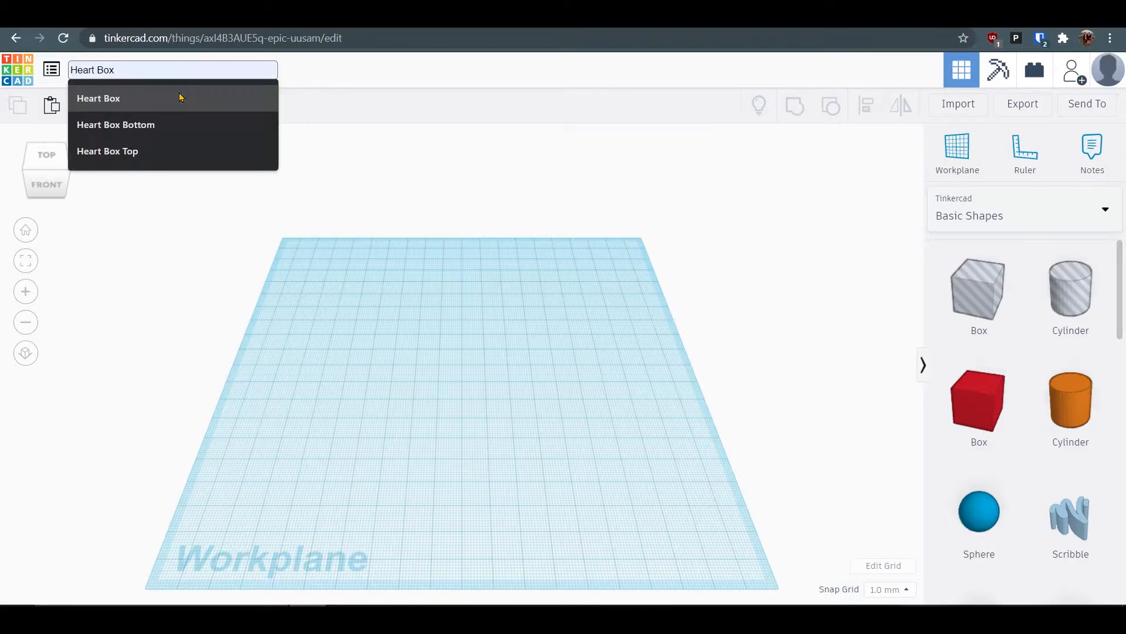
text( Box)
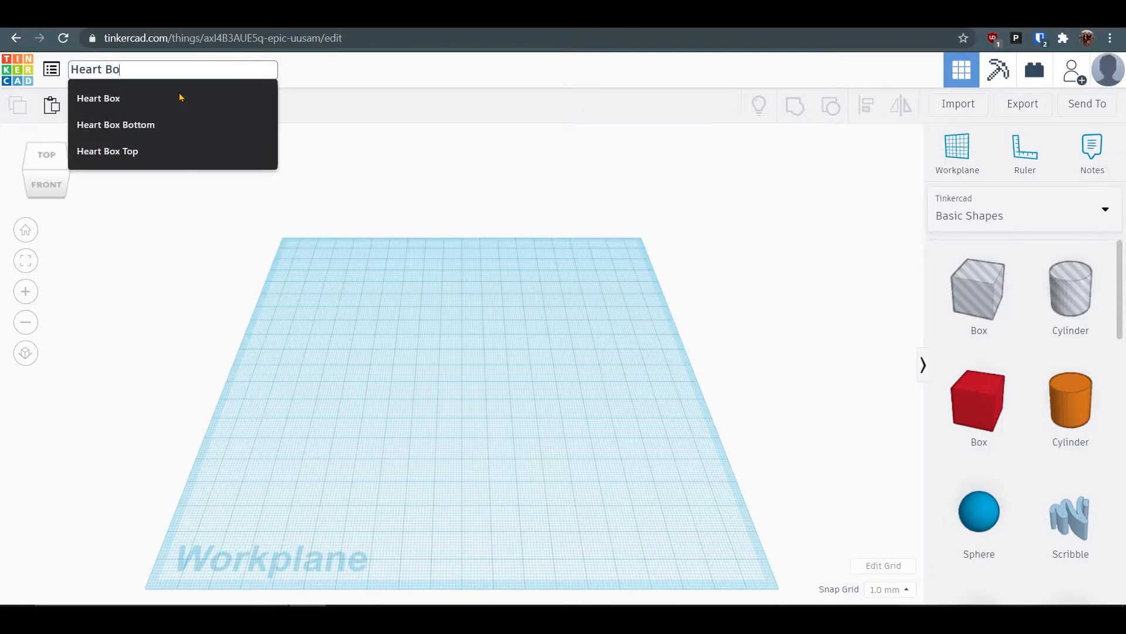
key(Return)
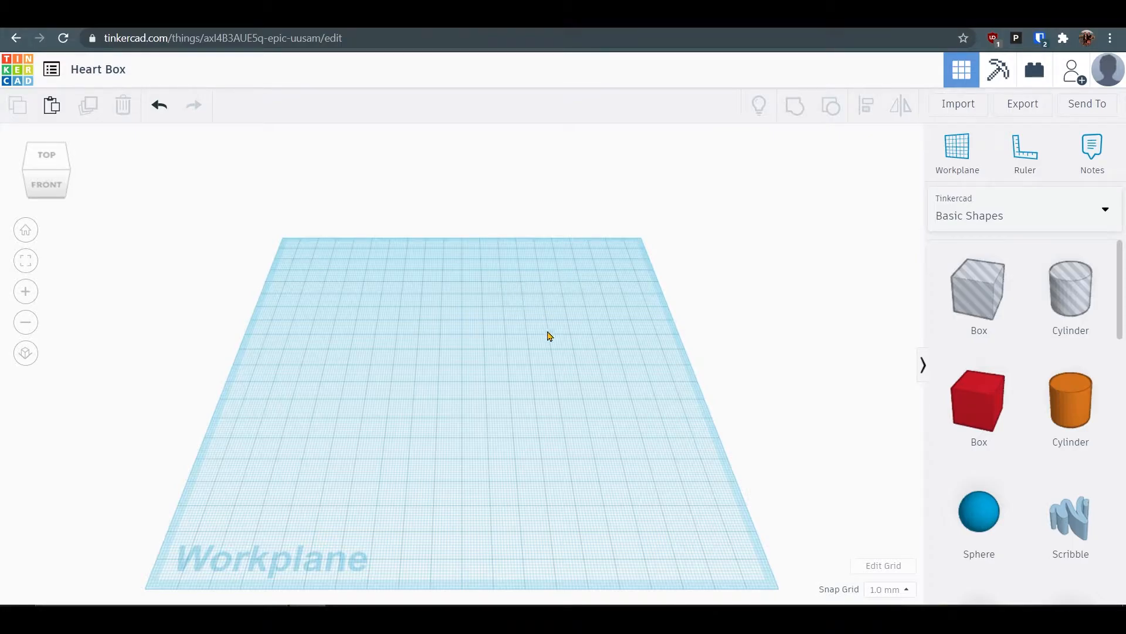
Change the workplane grid units to inches, keeping the Default preset, and update the grid.
scroll(983, 399, down, 3)
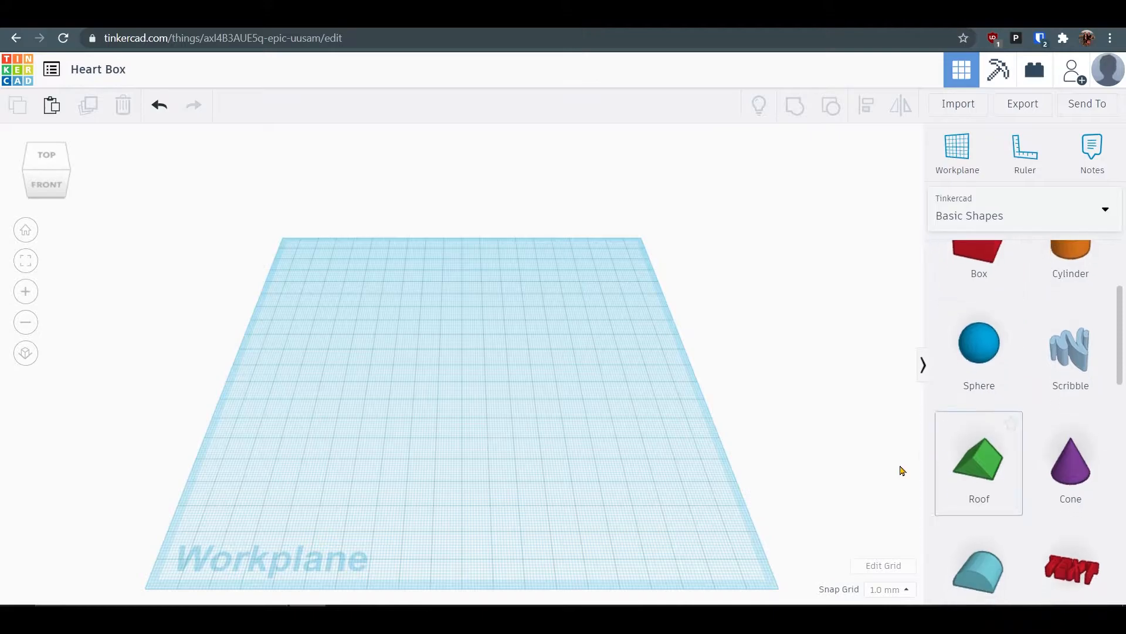
scroll(903, 468, down, 5)
scroll(467, 376, up, 5)
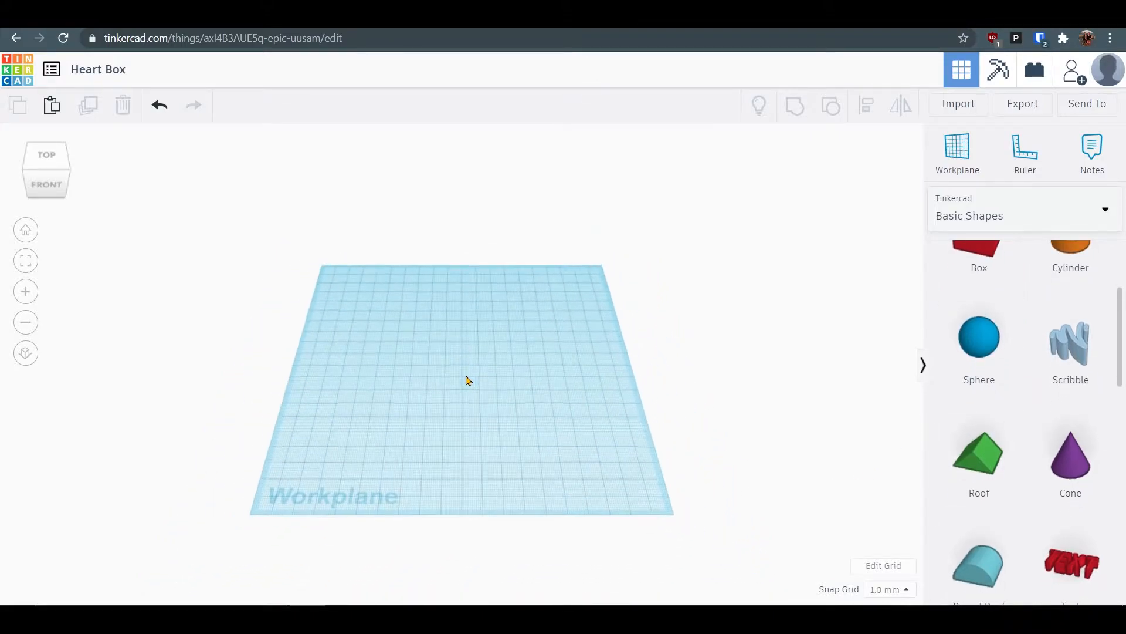
click(26, 322)
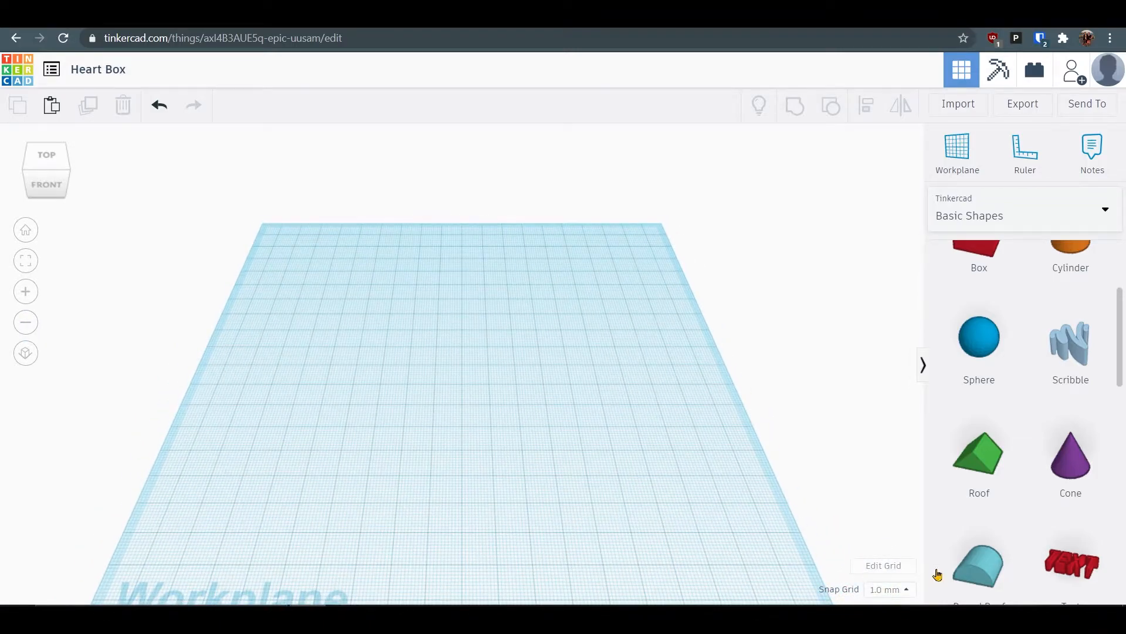
click(894, 570)
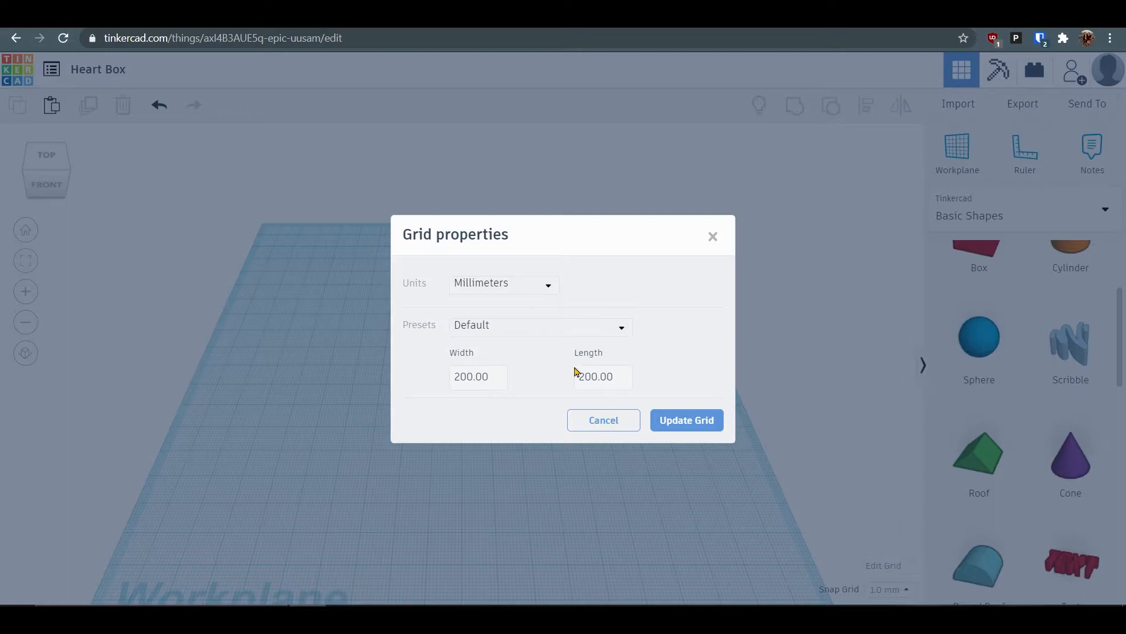
click(544, 291)
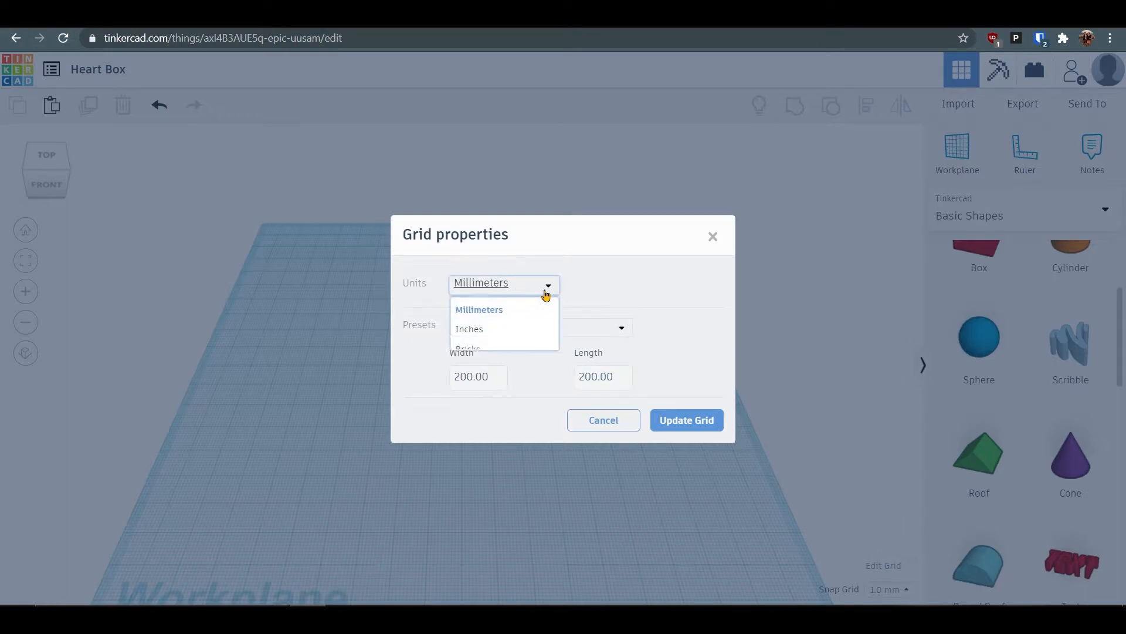
click(523, 331)
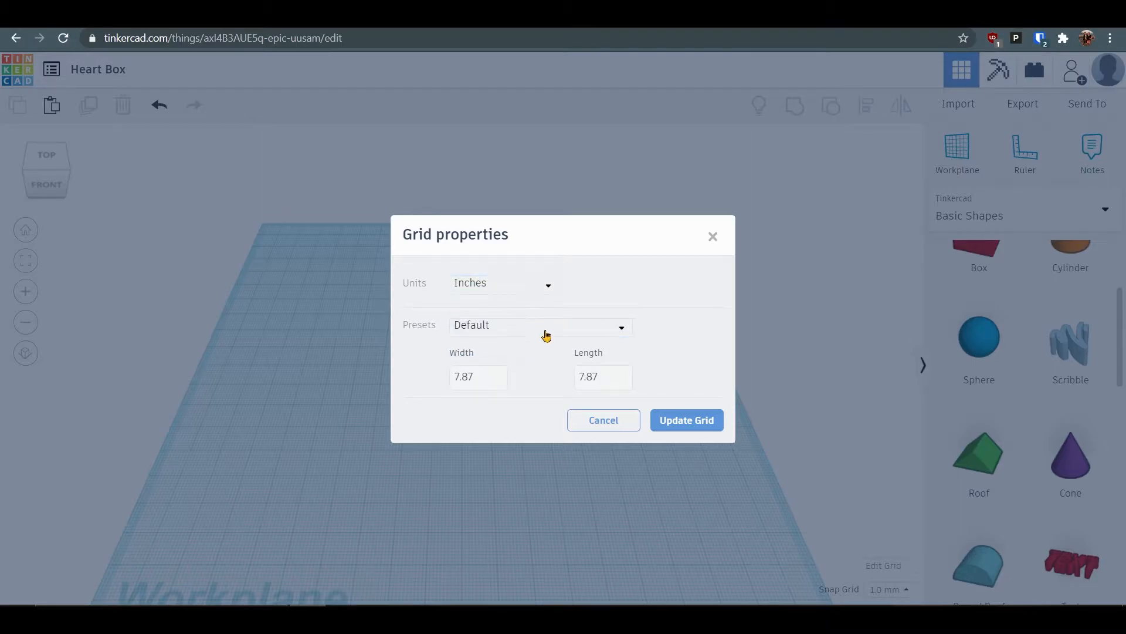
click(704, 428)
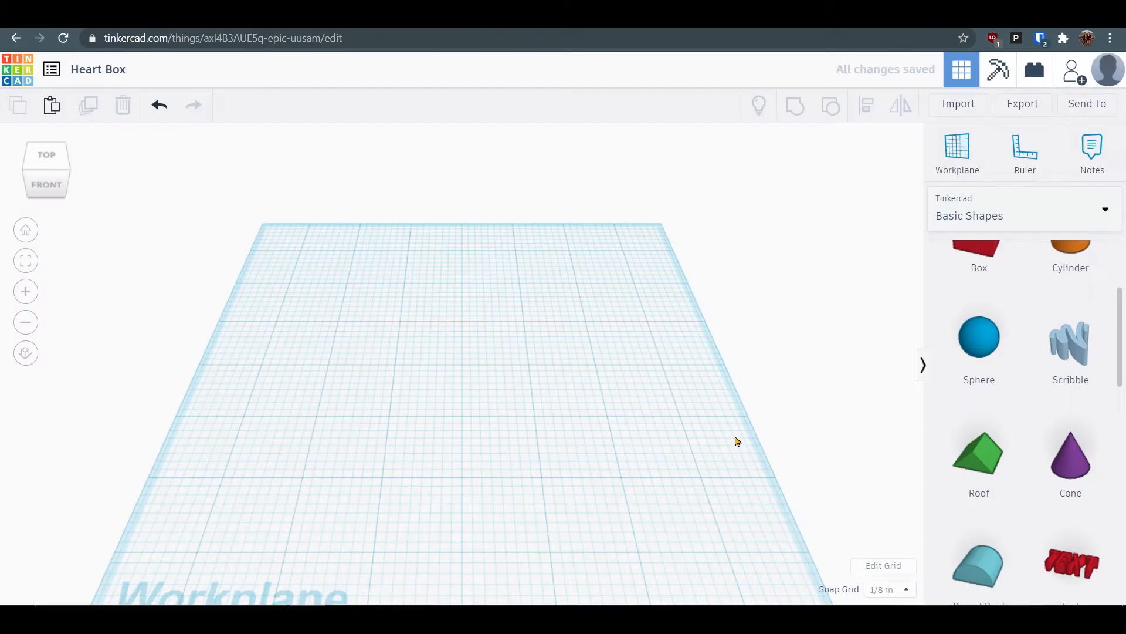
Choose 1/8 in as the snap grid increment.
scroll(743, 546, down, 4)
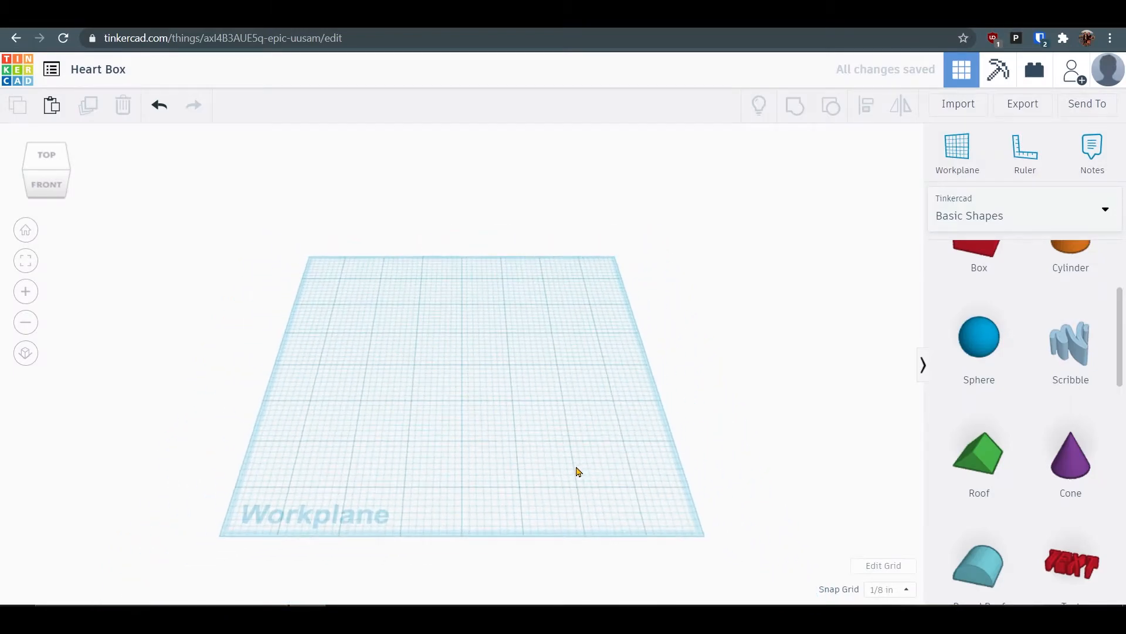
scroll(524, 449, up, 3)
scroll(524, 449, up, 4)
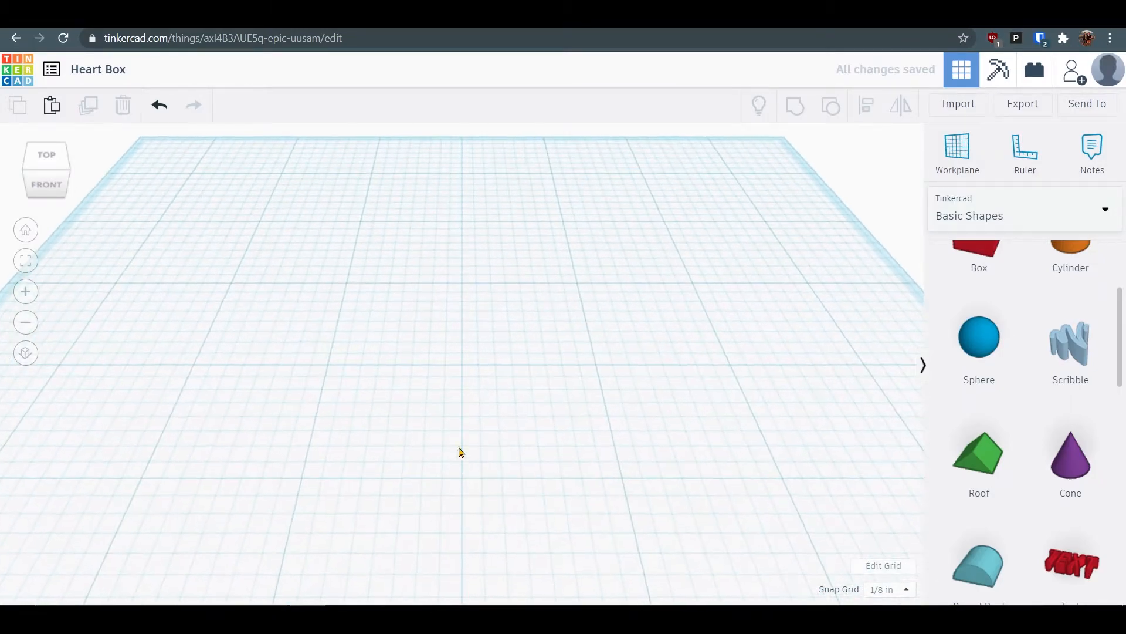
click(26, 322)
click(897, 589)
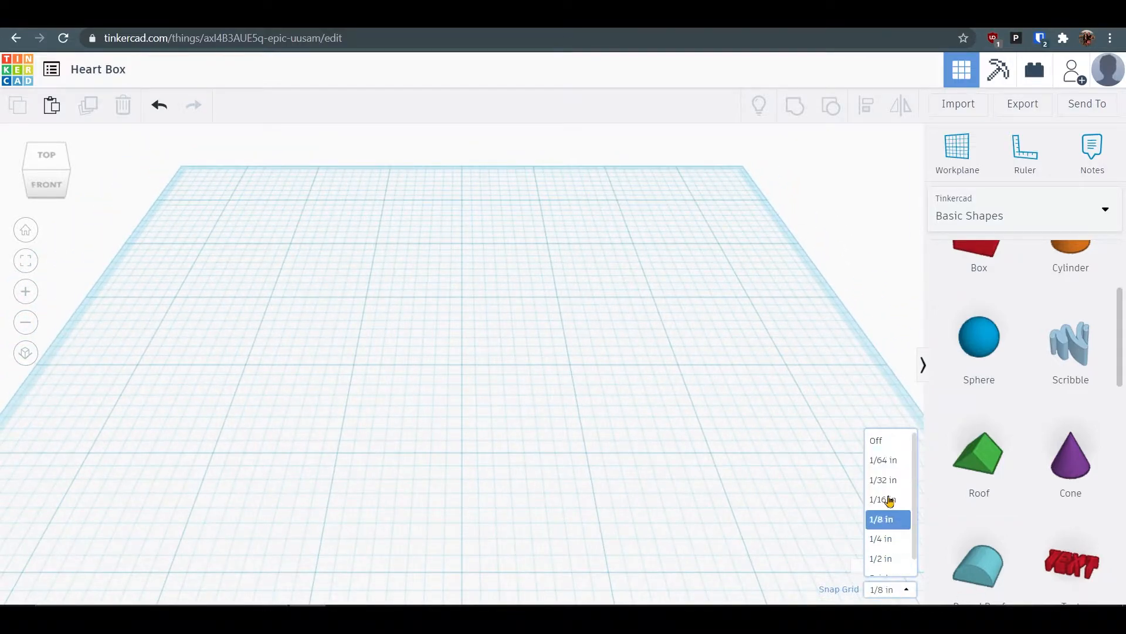
click(902, 519)
Place a solid red box on the right half of the workplane and nudge it one grid step to the left.
drag(975, 251, 639, 406)
key(Left)
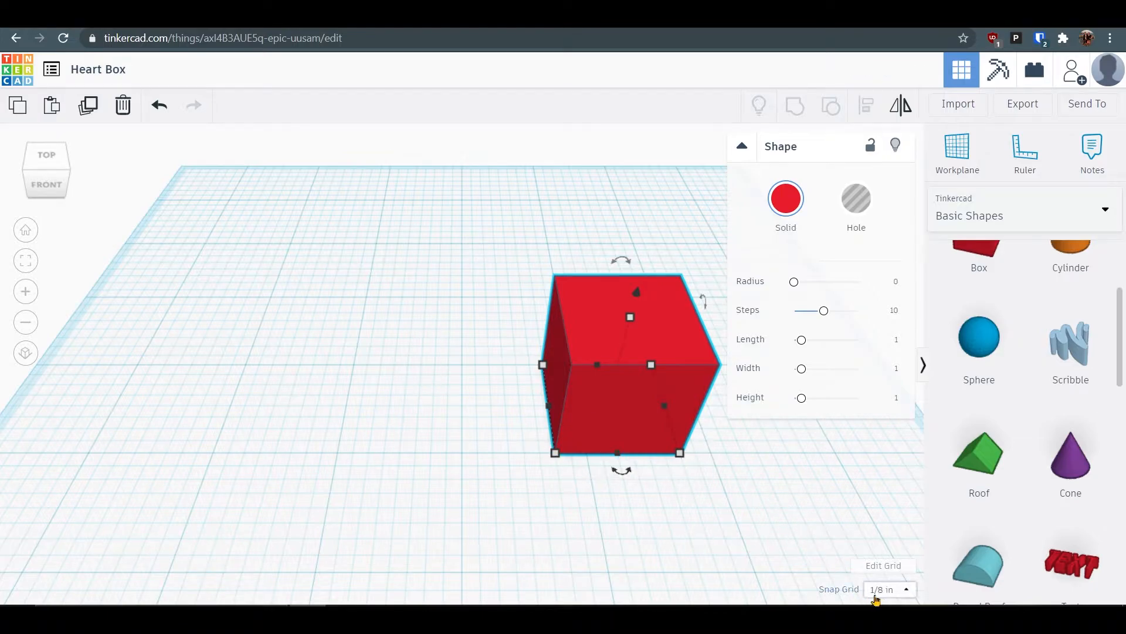
Set the snap grid to 1/64 in and nudge the red box several fine increments to the left.
click(909, 592)
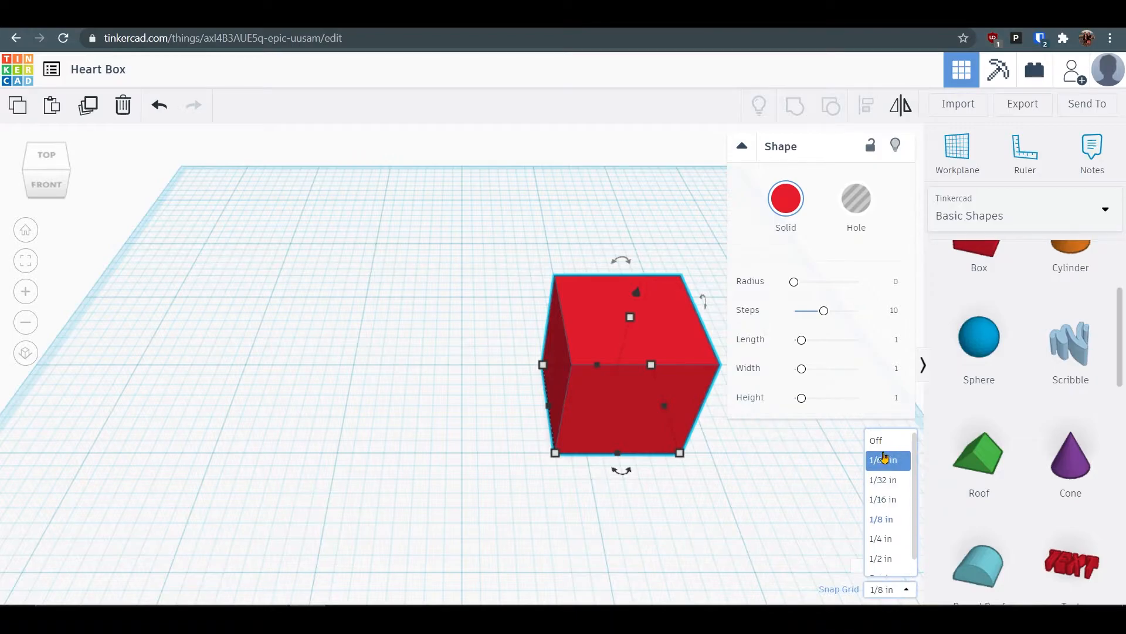
click(885, 459)
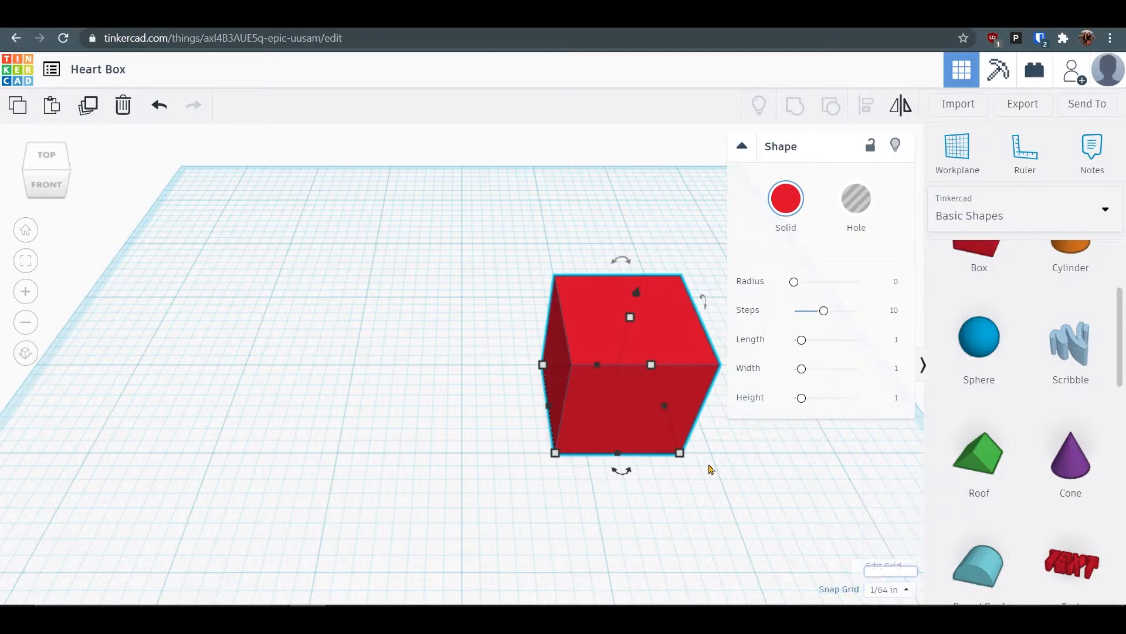
click(612, 512)
click(612, 453)
key(Left)
key(Left)
key(Left)
key(Left)
key(Left)
key(Left)
key(Left)
key(Left)
key(Left)
key(Left)
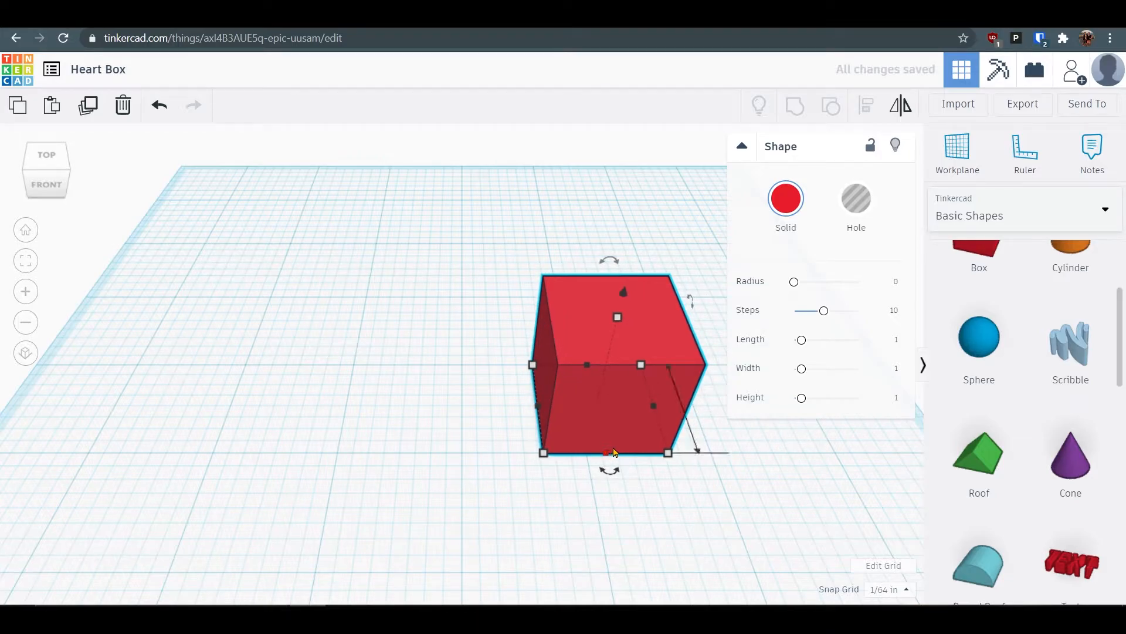
Change the snap grid to 1/2 in and nudge the red box one increment to the left.
click(887, 589)
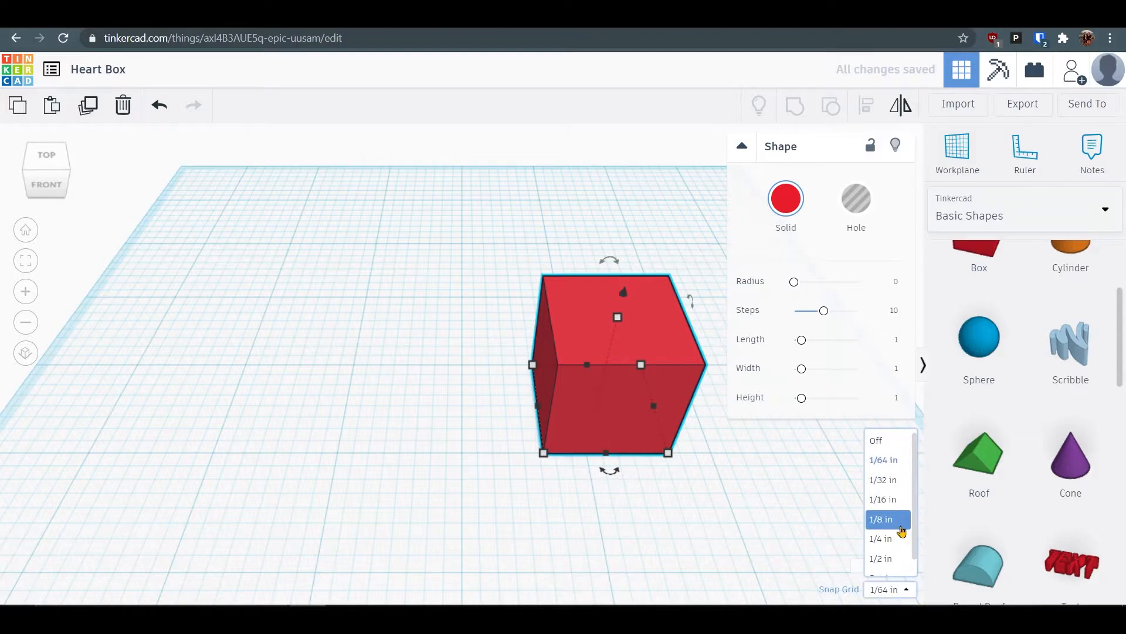
click(888, 558)
key(Left)
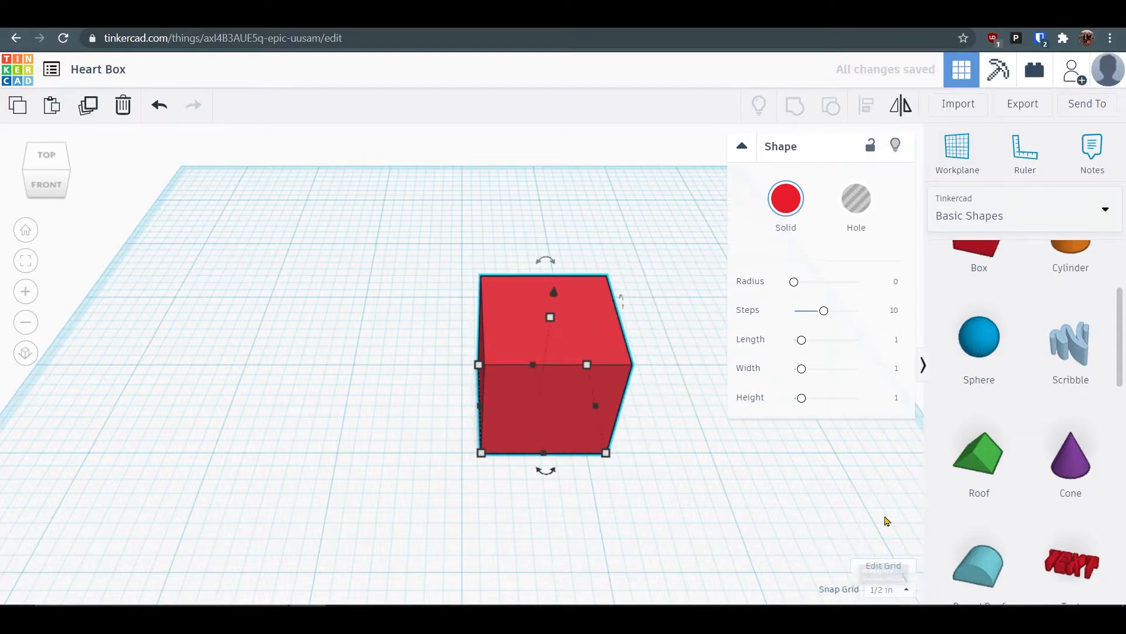
Set the snap grid back to 1/8 in, nudge the red box to the right, and delete it.
click(890, 589)
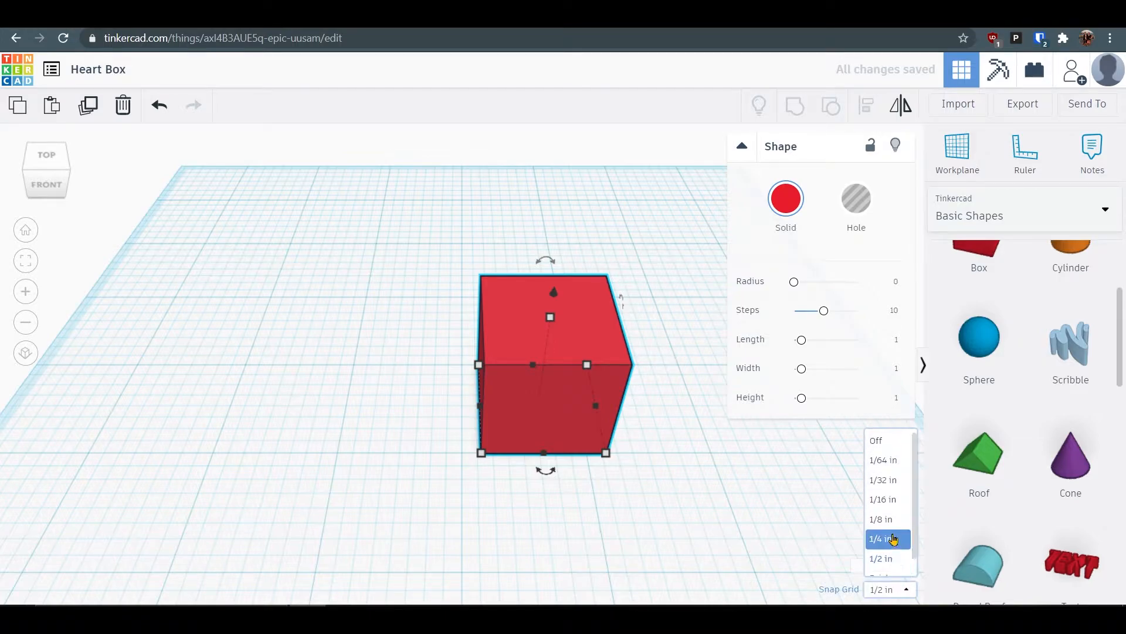
click(891, 526)
key(Right)
key(Right)
key(Right)
key(Right)
key(Right)
key(Right)
key(Right)
key(Right)
key(Right)
key(Right)
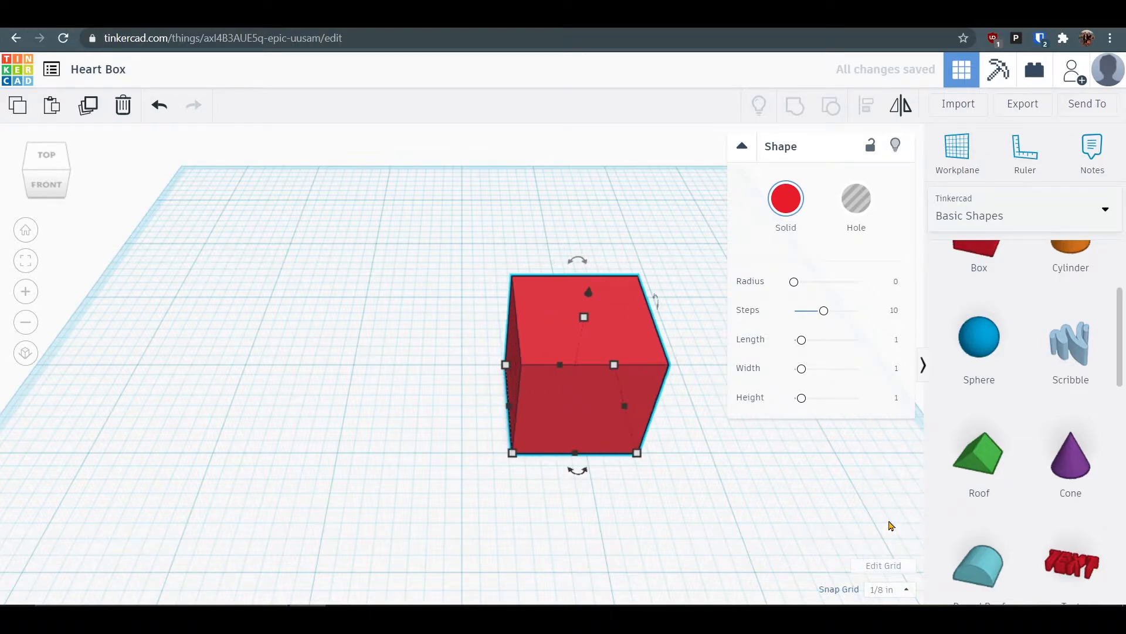
key(Delete)
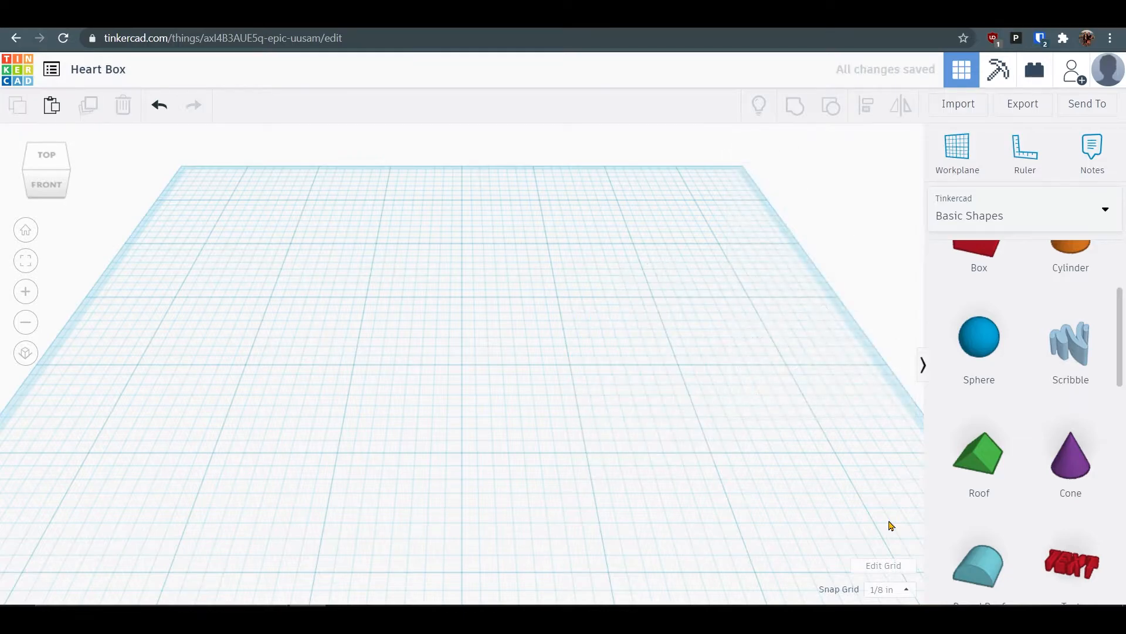
Place a solid red box just right of the workplane's centre line, and delete it again.
drag(981, 249, 526, 413)
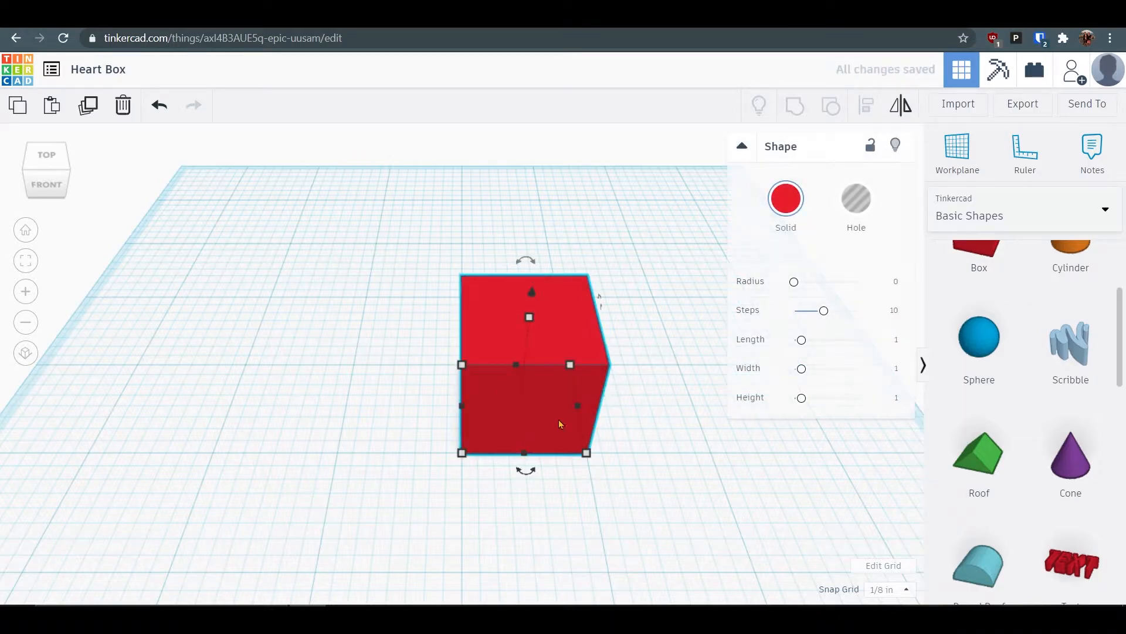
click(705, 462)
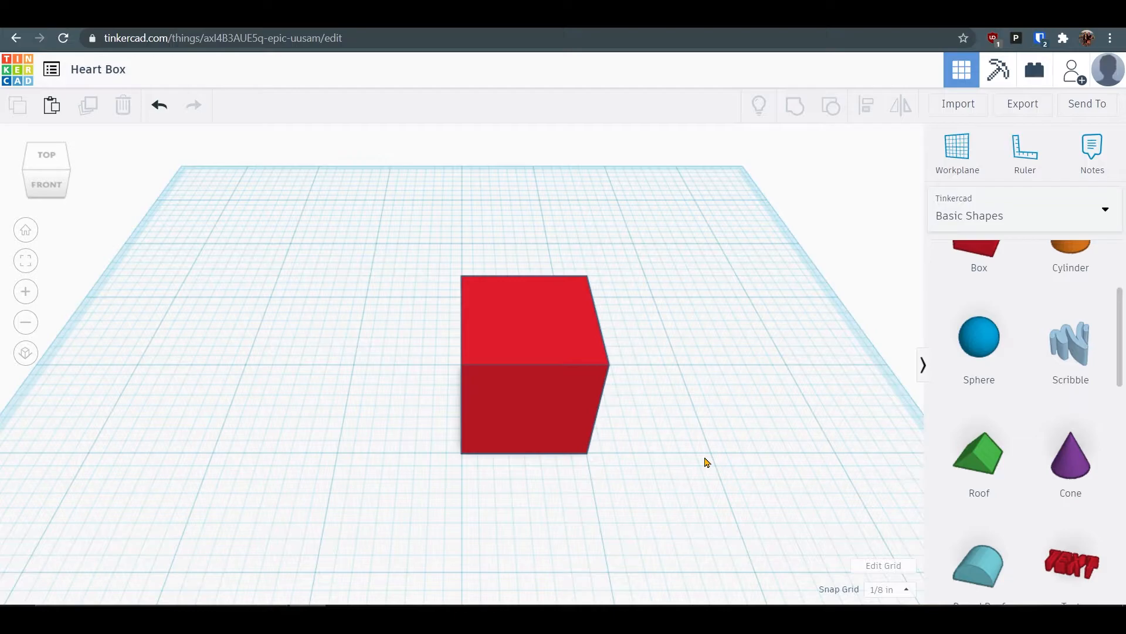
click(536, 389)
key(Delete)
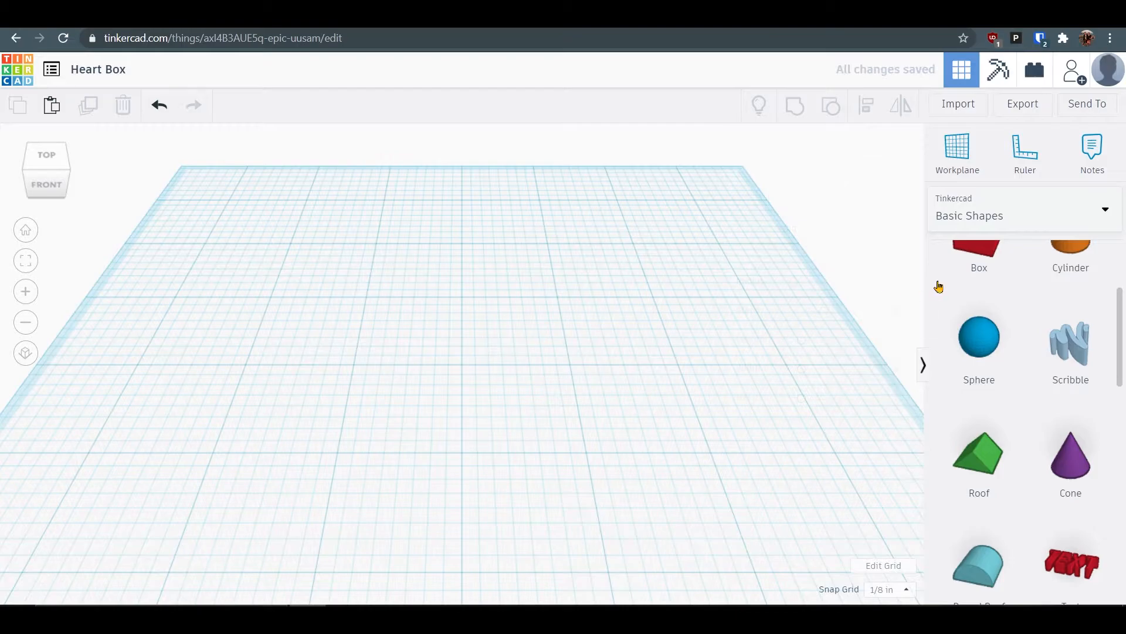
Place a solid heart from the basic shapes on the front half of the workplane, near its centre line.
scroll(1073, 405, down, 2)
scroll(1078, 402, down, 7)
scroll(1068, 436, down, 3)
drag(1064, 425, 493, 412)
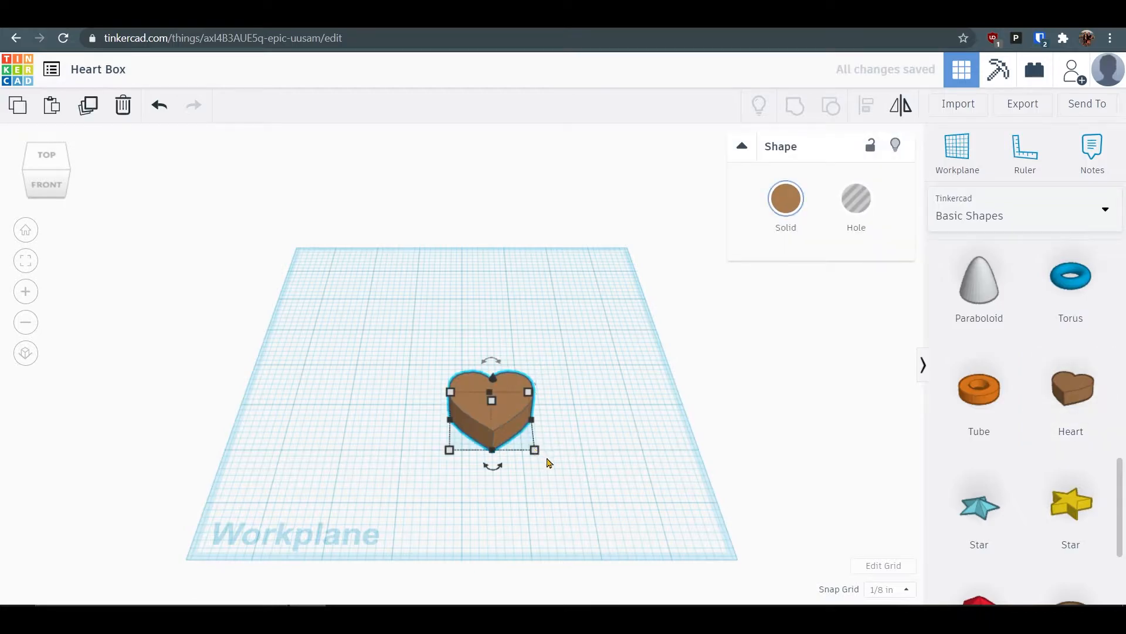
scroll(550, 471, up, 8)
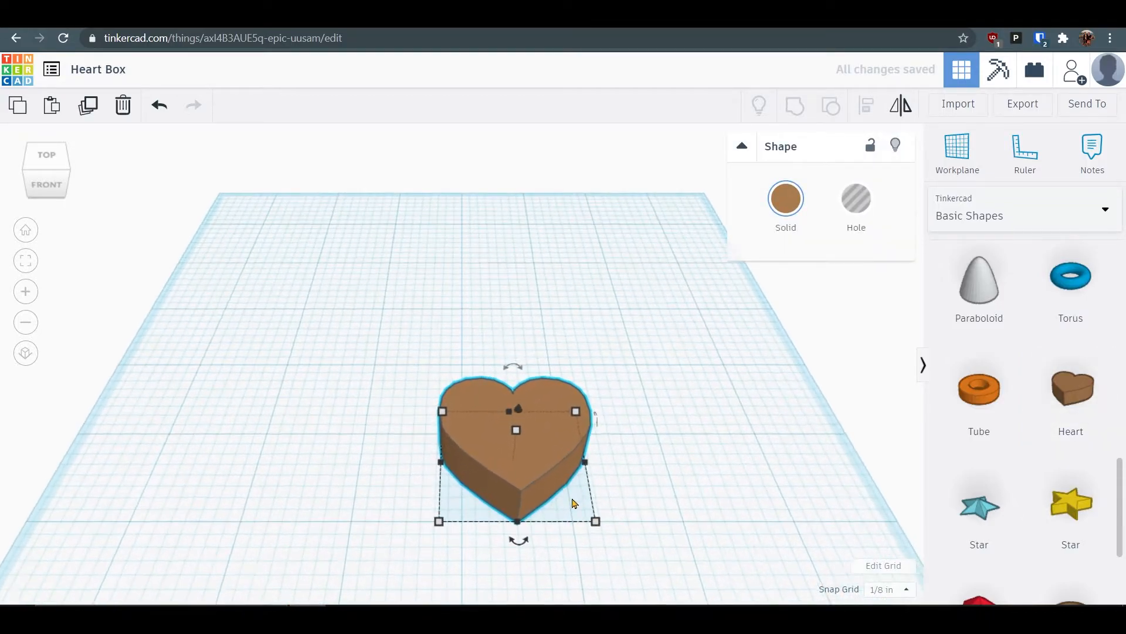
click(574, 505)
scroll(557, 509, down, 5)
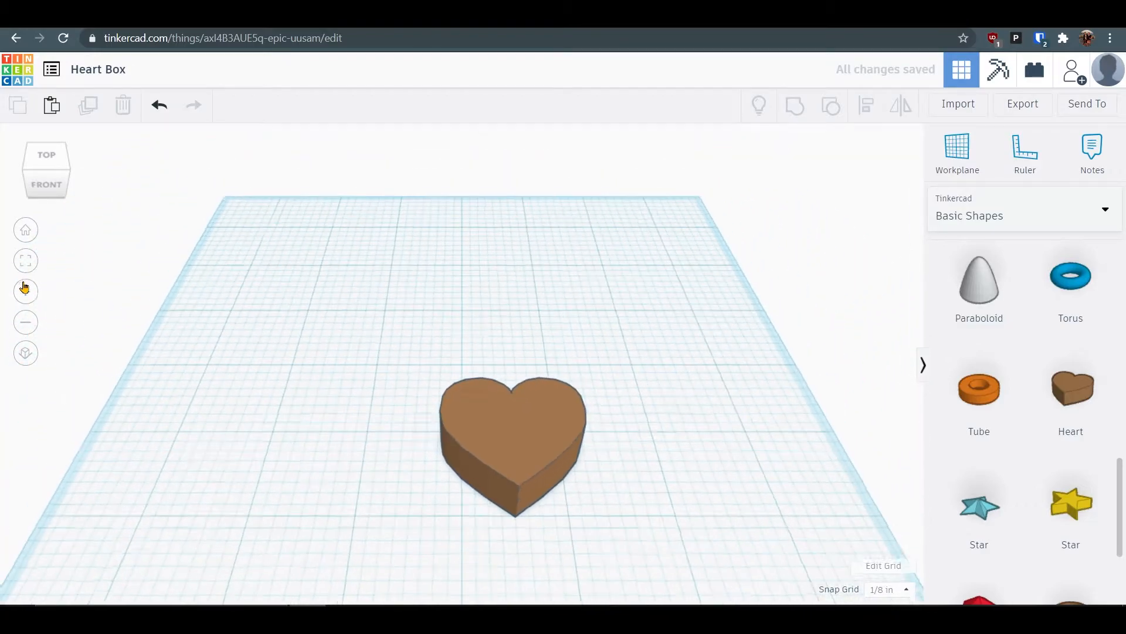
click(25, 291)
Resize the heart's footprint to 3 in wide and 2.9 in long.
click(535, 461)
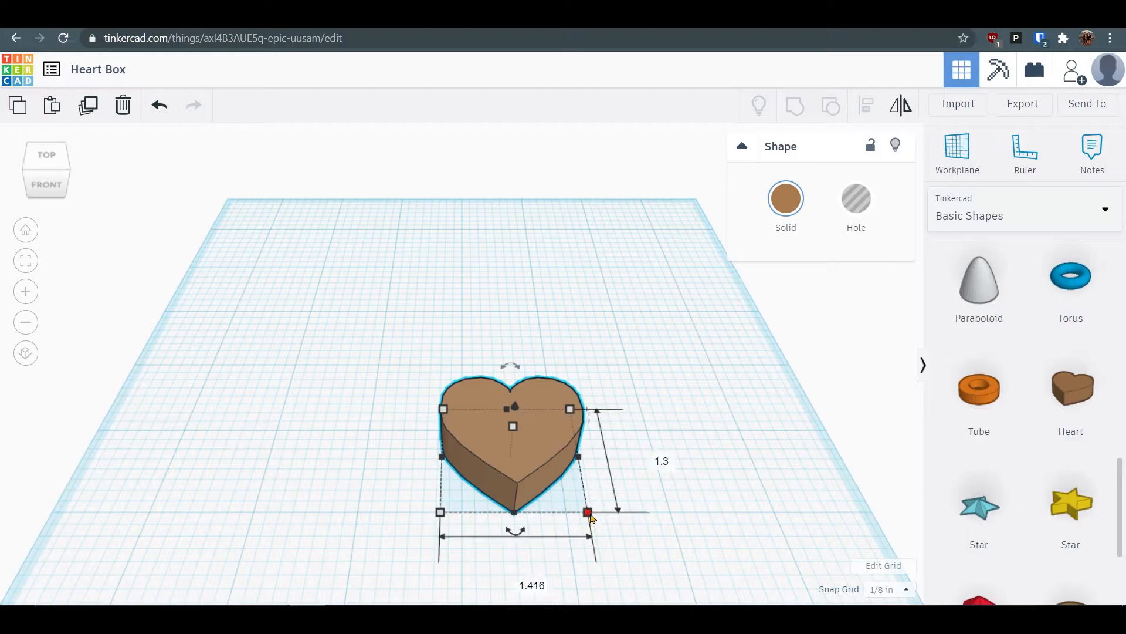
click(514, 582)
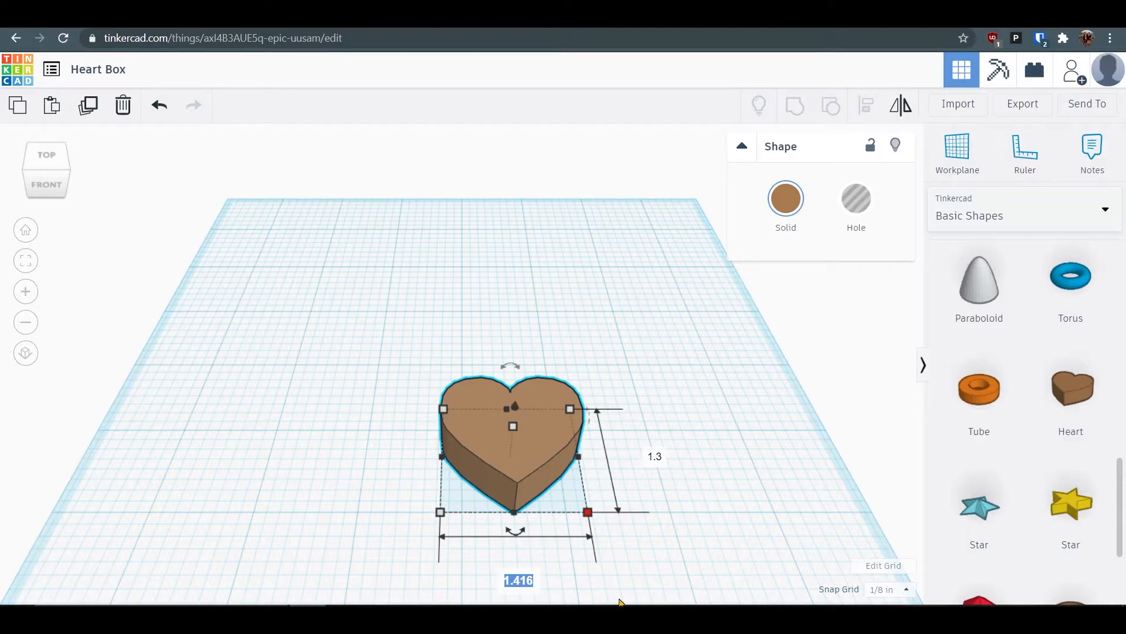
text(3)
key(Return)
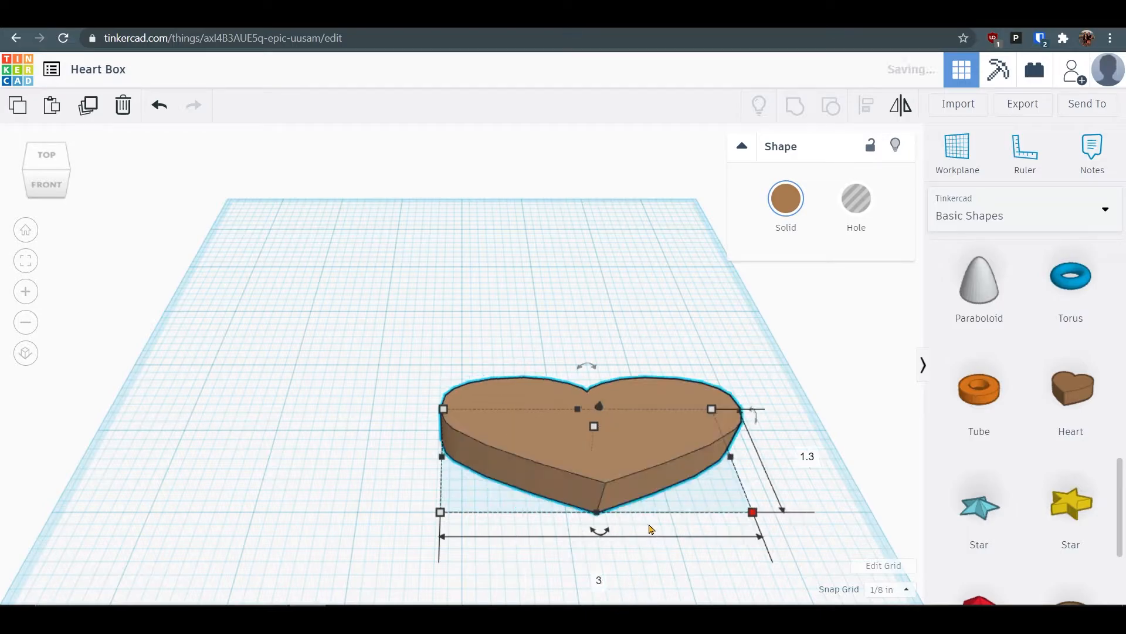
click(805, 453)
text(2.9)
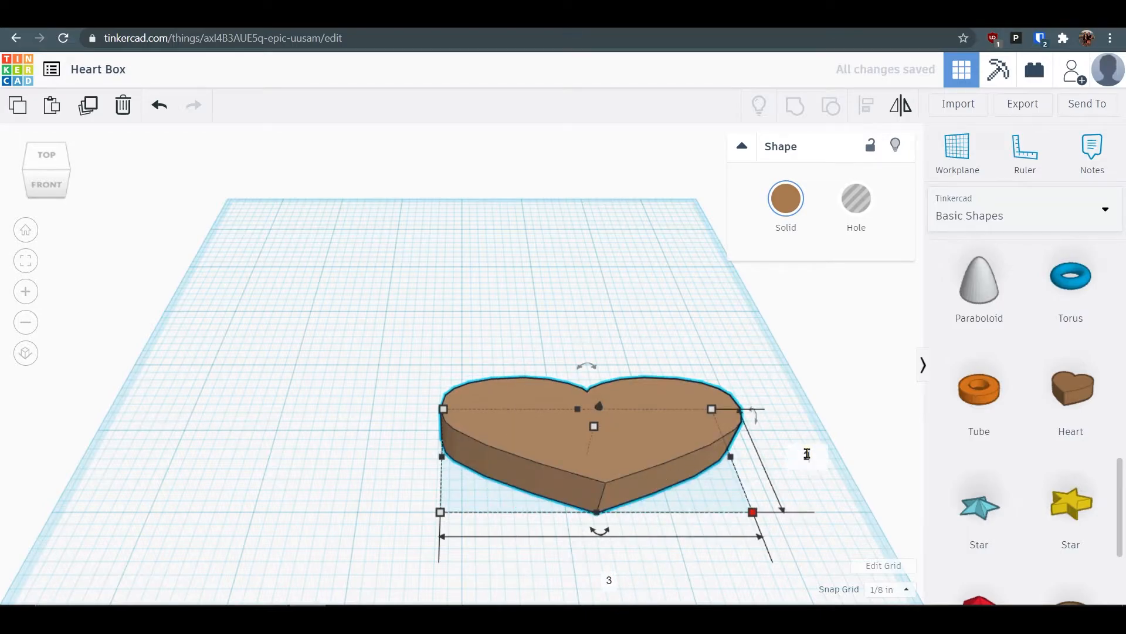
key(Return)
Move the heart back and left to the middle of the workplane and check its width and length.
drag(702, 487, 538, 367)
click(705, 519)
click(552, 428)
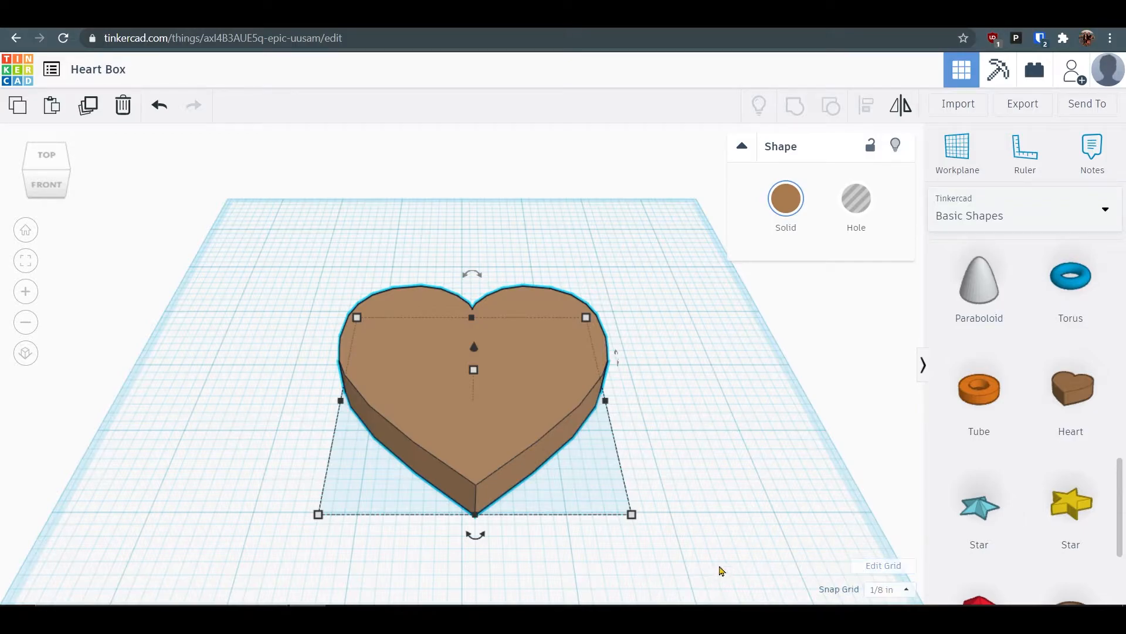
click(732, 522)
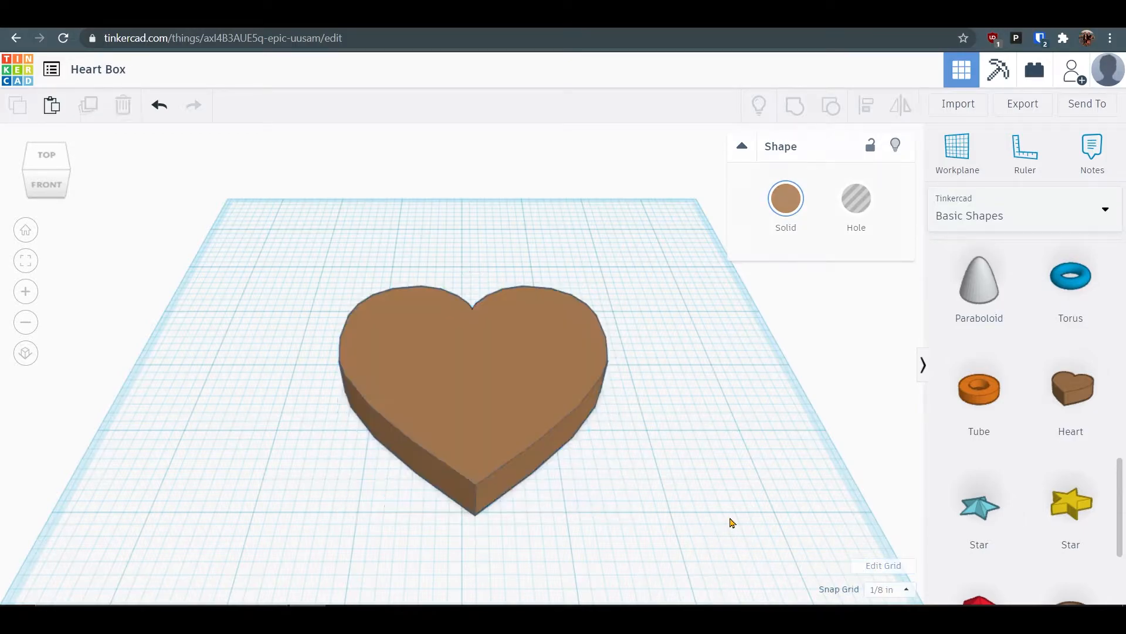
click(559, 421)
mouse_move(639, 521)
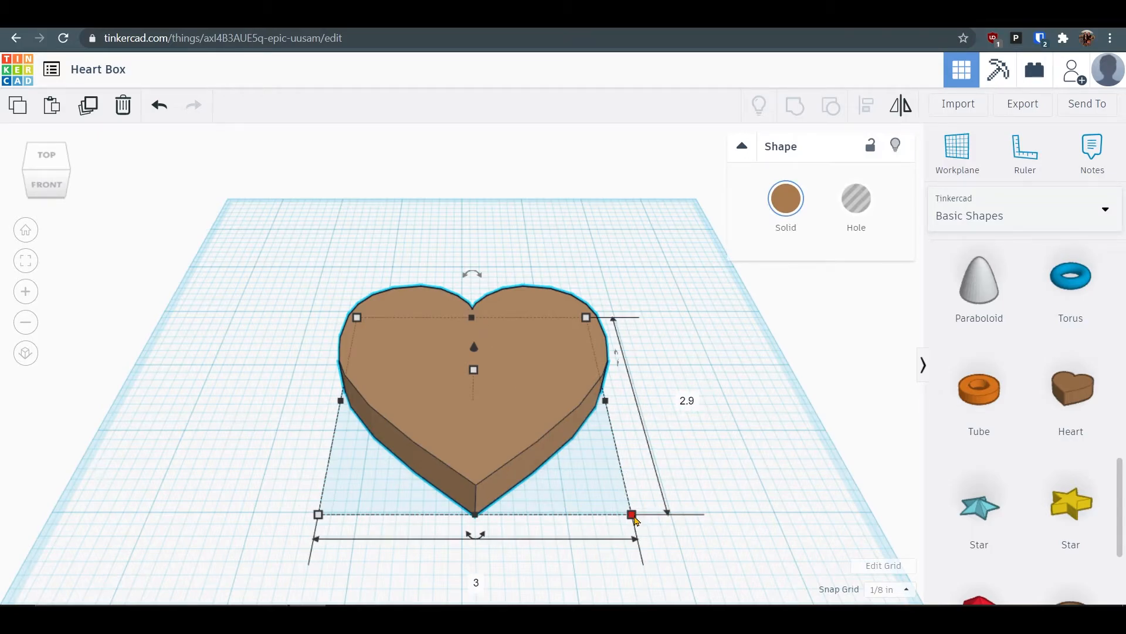
click(740, 503)
Set the heart's height to 0.75 in.
right_drag(744, 495, 593, 473)
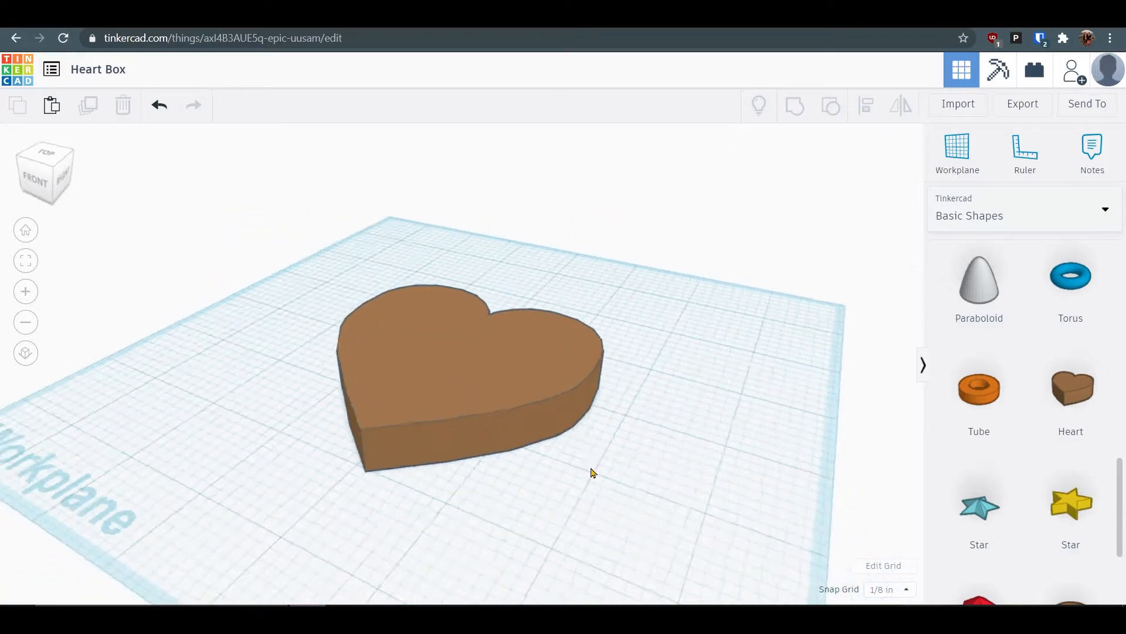
click(518, 415)
mouse_move(431, 344)
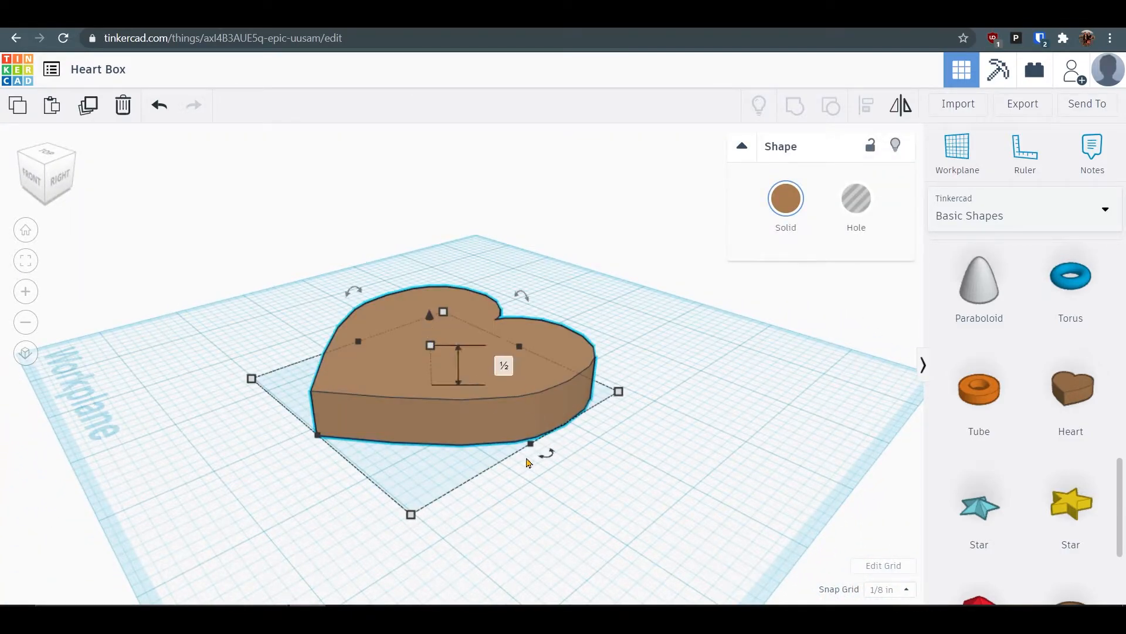
click(505, 367)
key(BackSpace)
text(.75)
key(Return)
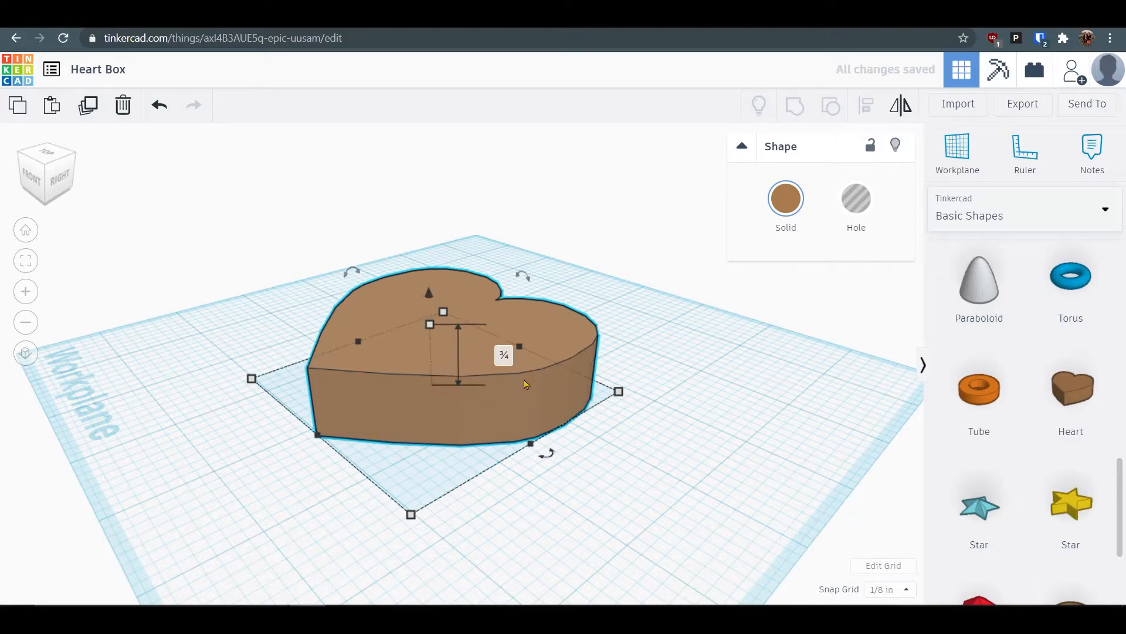
click(629, 498)
Copy and paste the heart, and position the copy to the right, partly overlapping the original.
right_drag(629, 498, 780, 538)
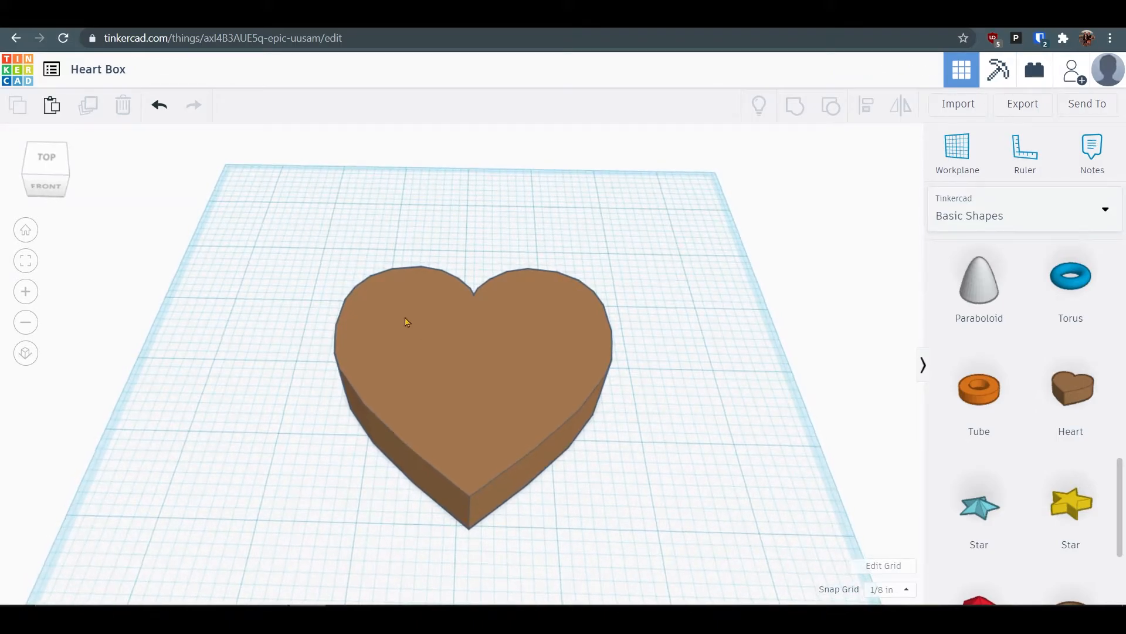
click(462, 362)
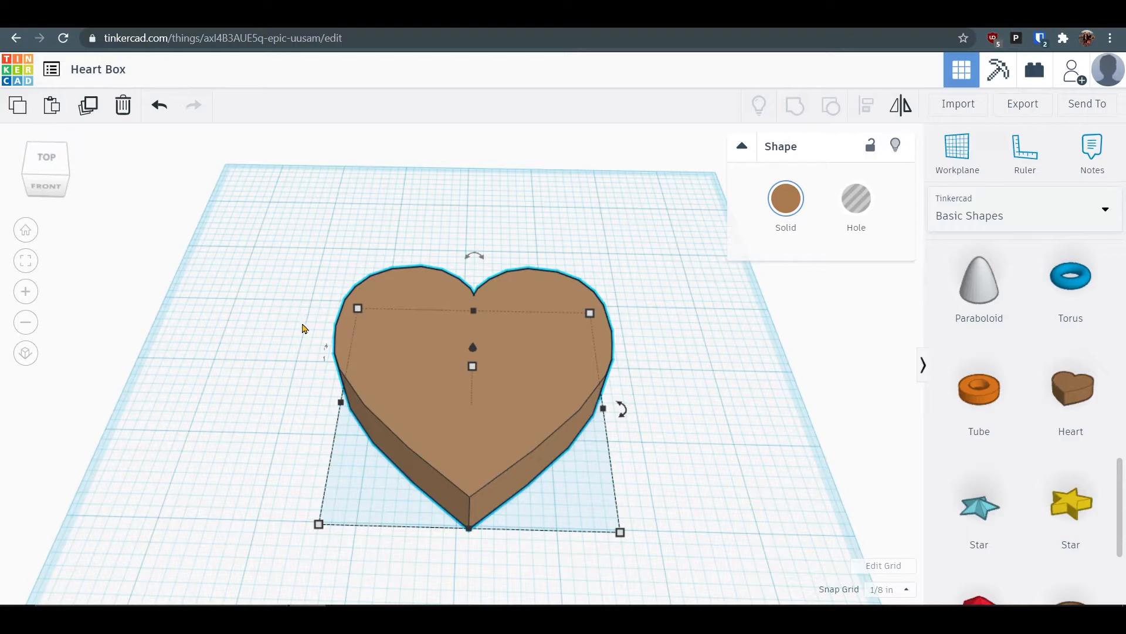
key(ctrl+c)
key(ctrl+v)
drag(698, 407, 669, 453)
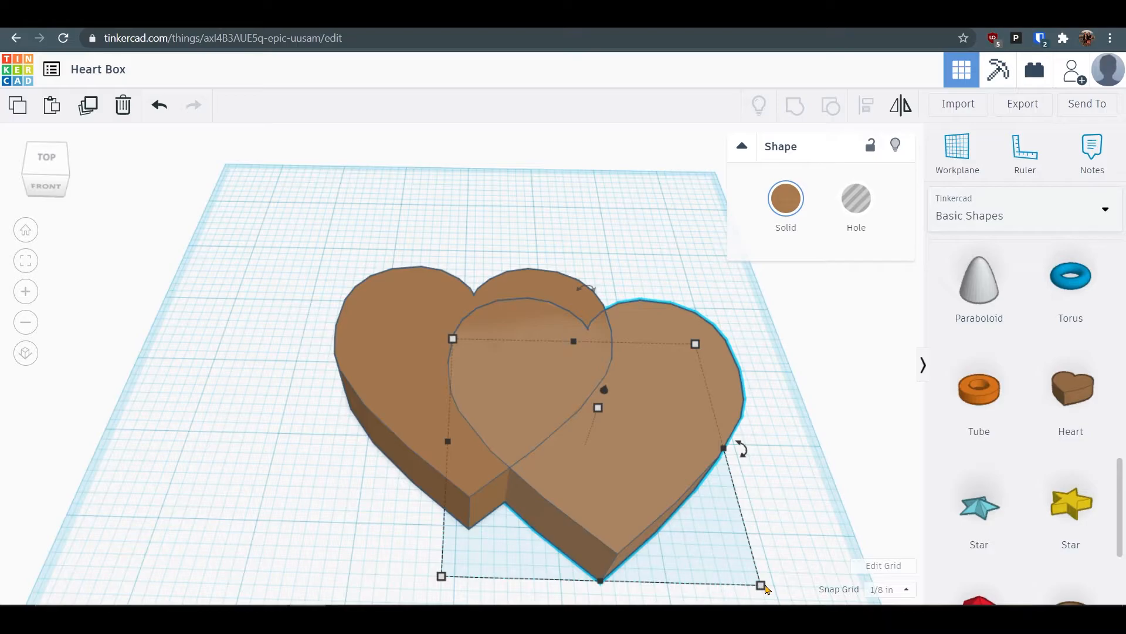
drag(653, 476, 661, 423)
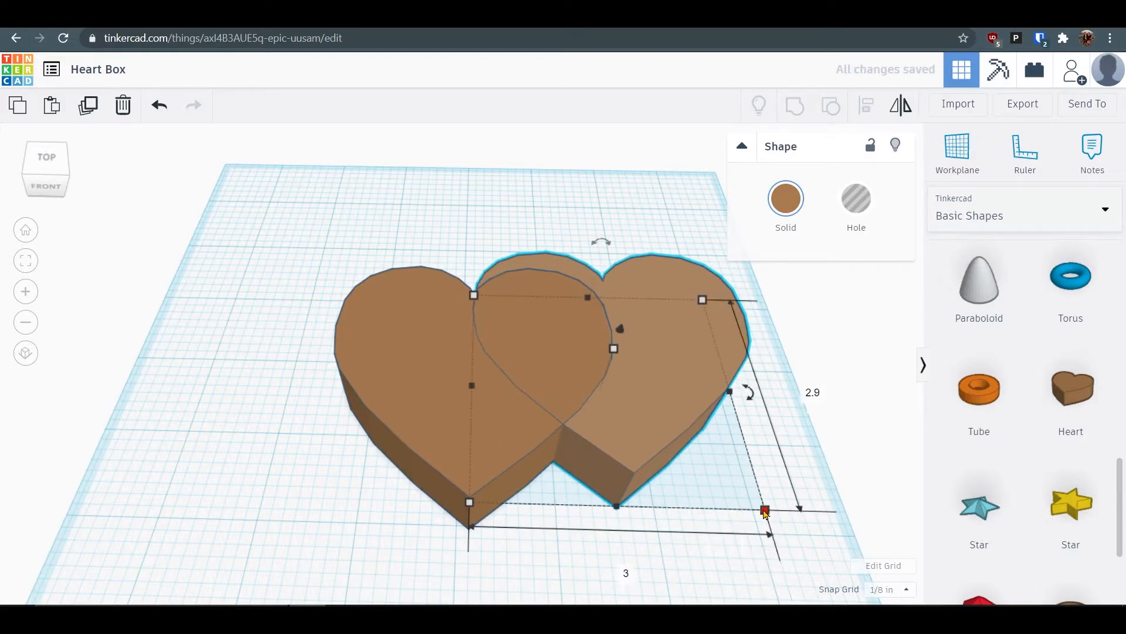
Resize the copied heart's footprint to 2.5 in wide and 2.4 in long.
click(627, 574)
text(2.5)
key(Return)
click(766, 392)
text(2.4)
key(Return)
Move the smaller heart inside the larger one, roughly centred as seen from above.
drag(644, 366, 523, 407)
right_drag(715, 379, 724, 423)
mouse_move(527, 422)
mouse_down()
mouse_move(527, 433)
mouse_move(529, 409)
mouse_move(528, 440)
mouse_up()
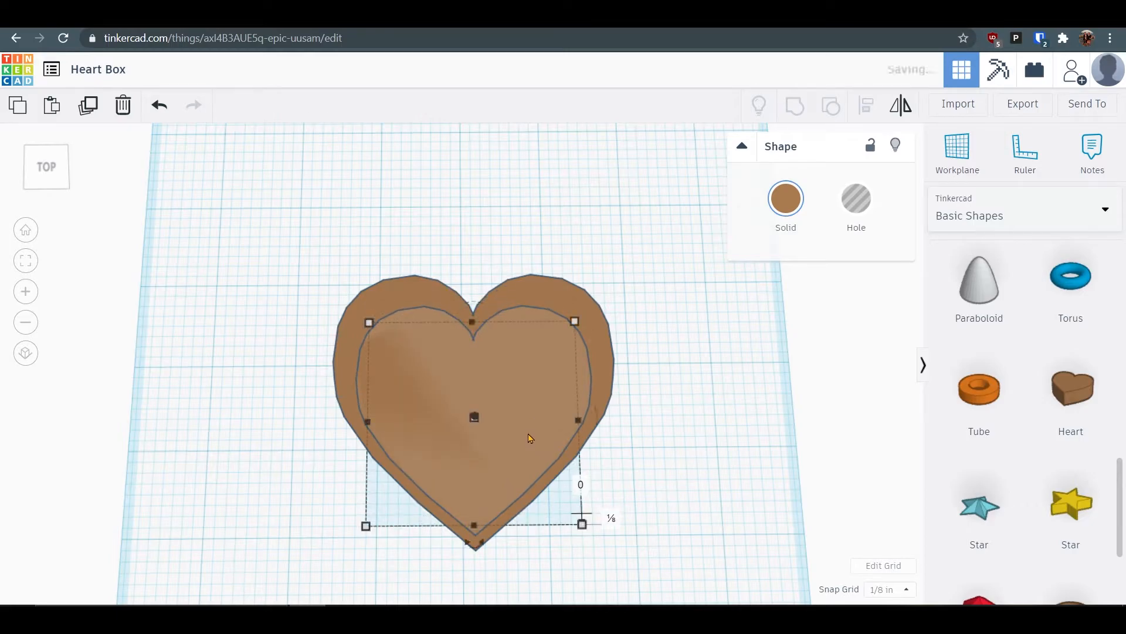
Set the snap grid to 1/32 in and nudge the inner heart slightly back to even out the border around it.
click(881, 589)
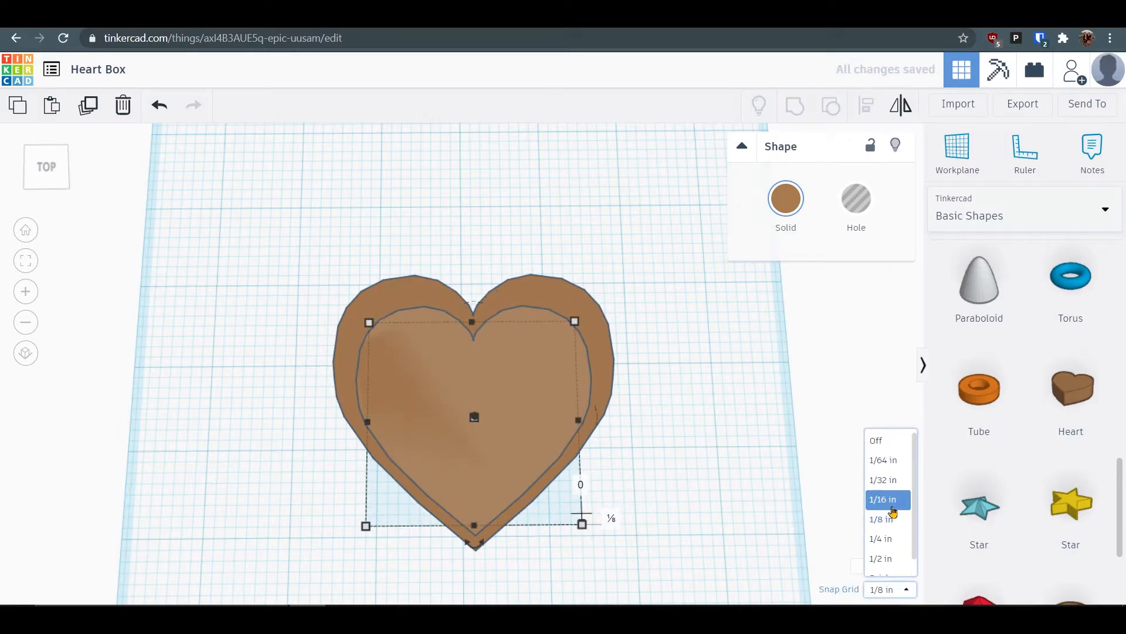
click(889, 480)
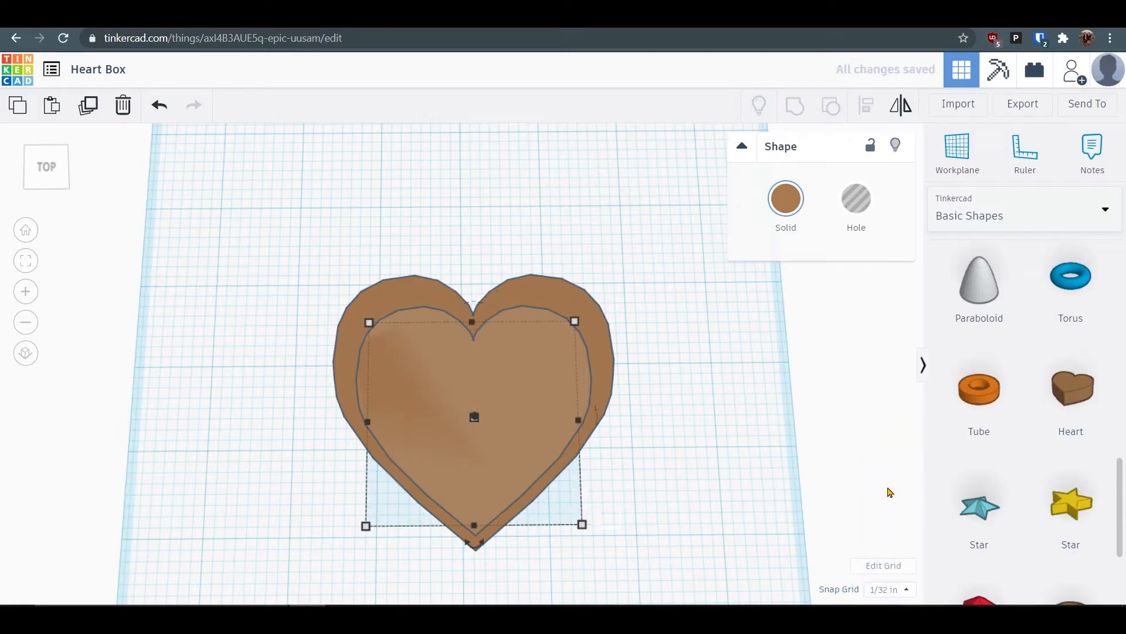
key(Up)
key(Left)
key(Right)
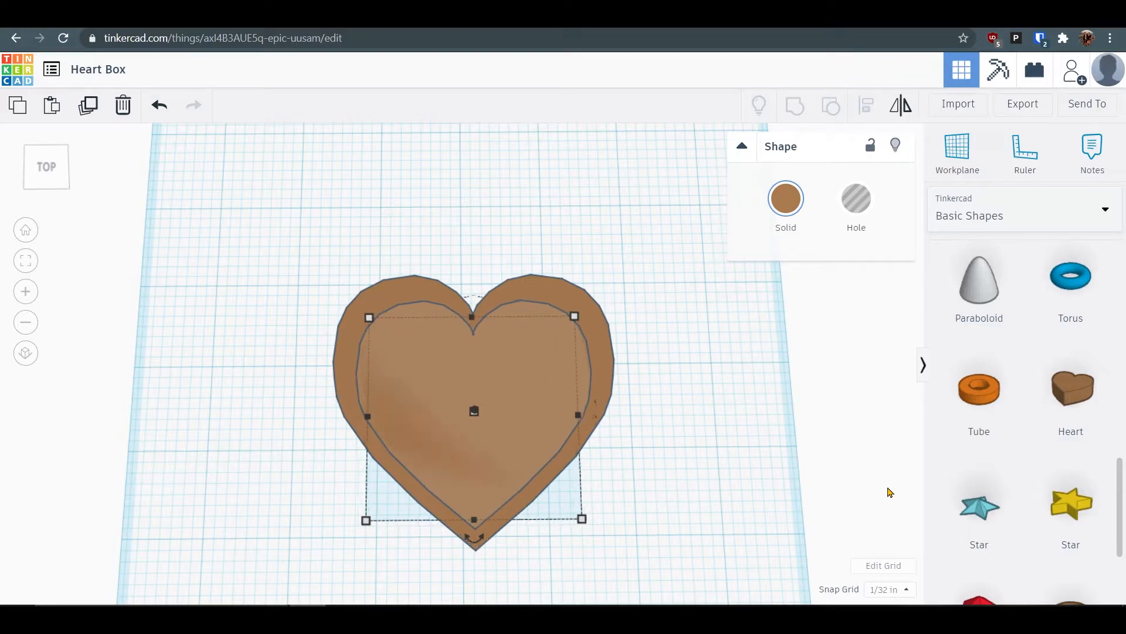
key(Down)
key(Up)
key(Down)
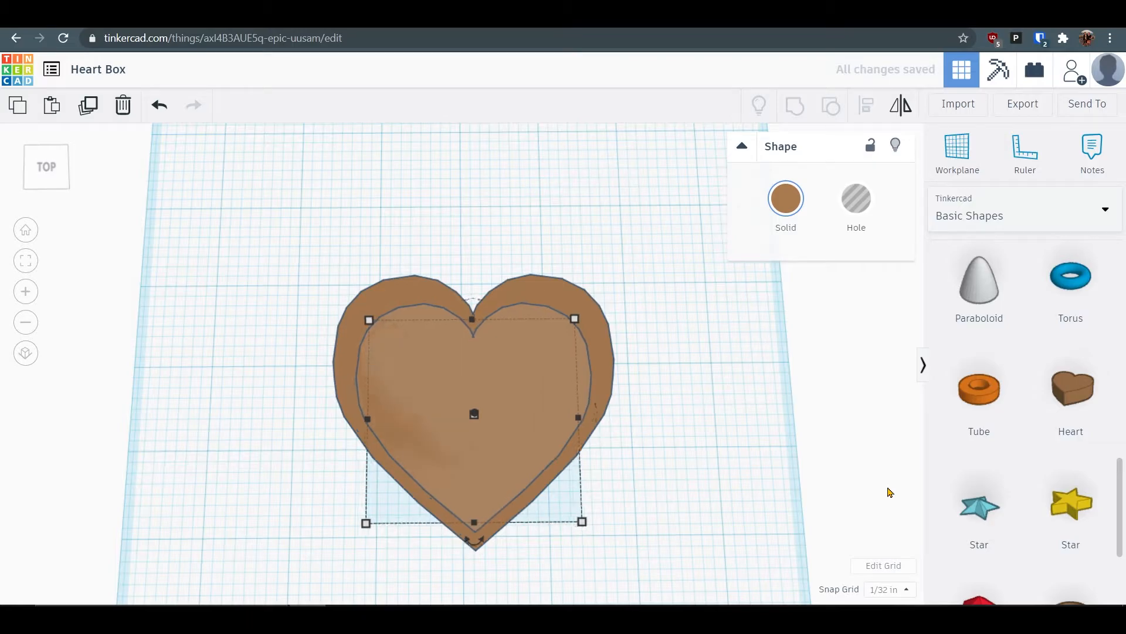
click(686, 440)
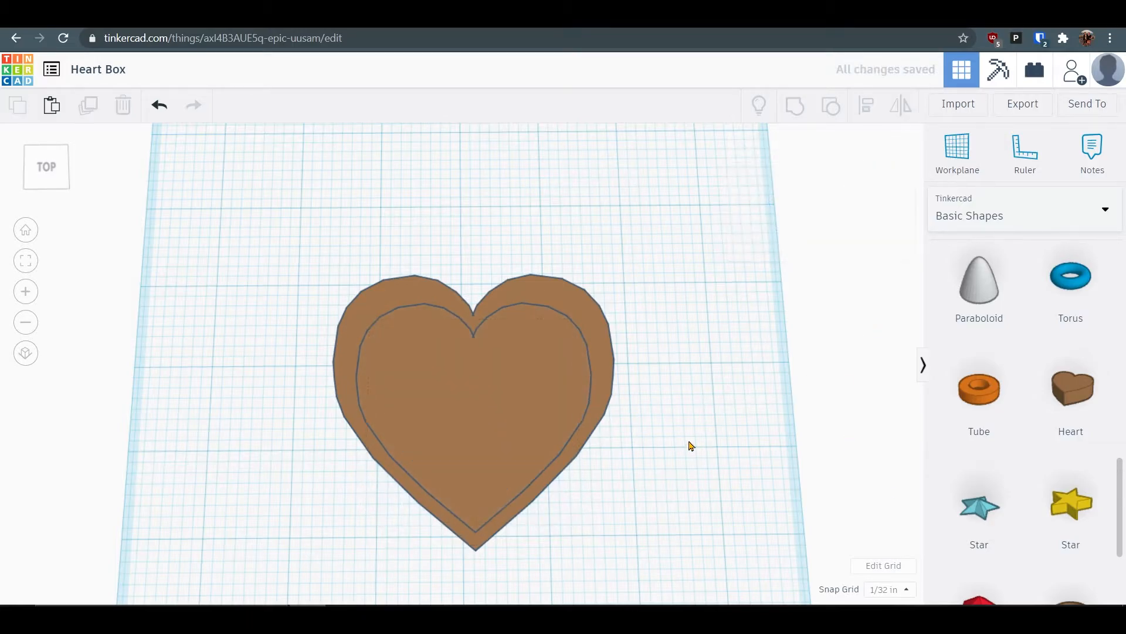
Stretch the inner heart to about 0.969 in tall, above the outer heart, and turn it into a hole.
right_drag(689, 447, 688, 418)
click(561, 399)
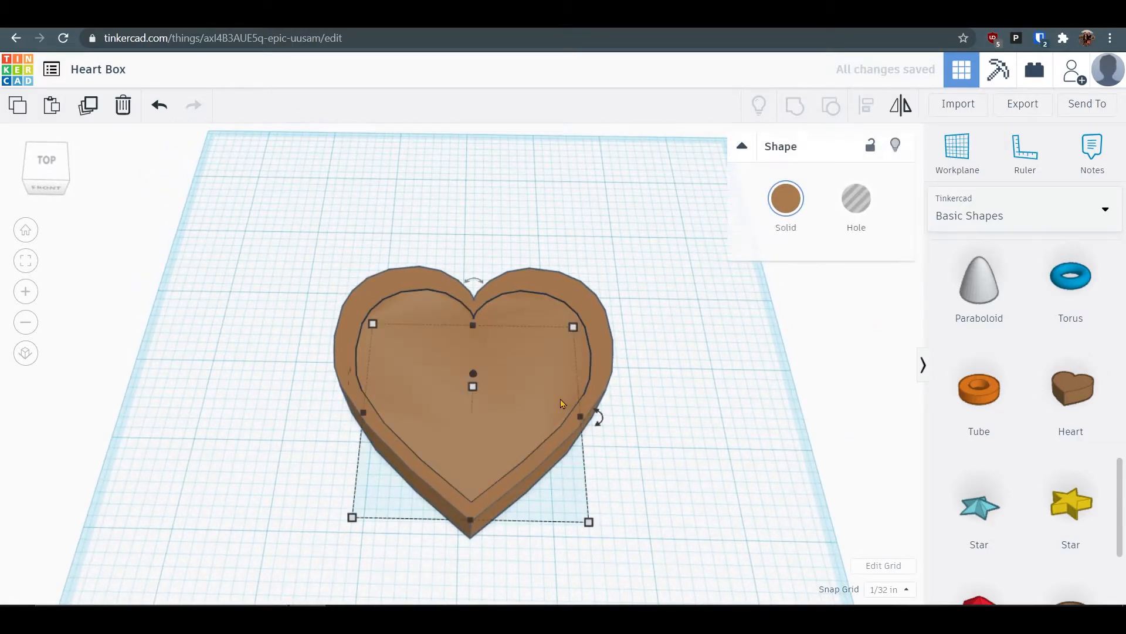
mouse_move(473, 373)
mouse_down()
mouse_move(471, 357)
mouse_move(473, 376)
mouse_up()
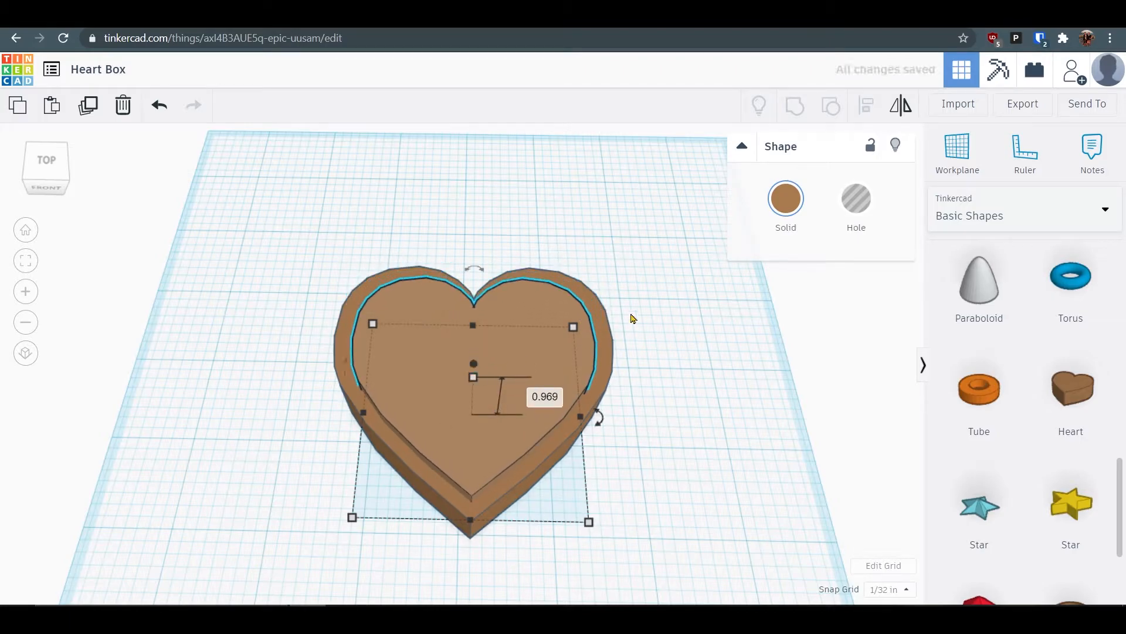
click(856, 199)
click(737, 455)
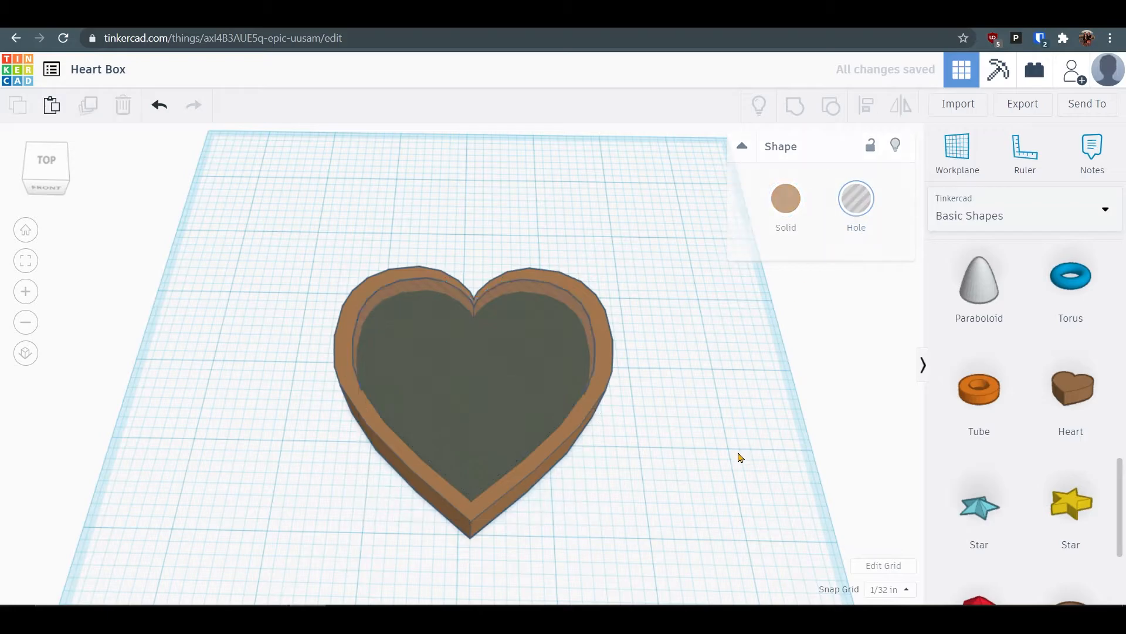
Try grouping the outer heart with the hole heart, inspect the cut, and undo the grouping.
right_drag(737, 456, 753, 433)
drag(653, 531, 385, 292)
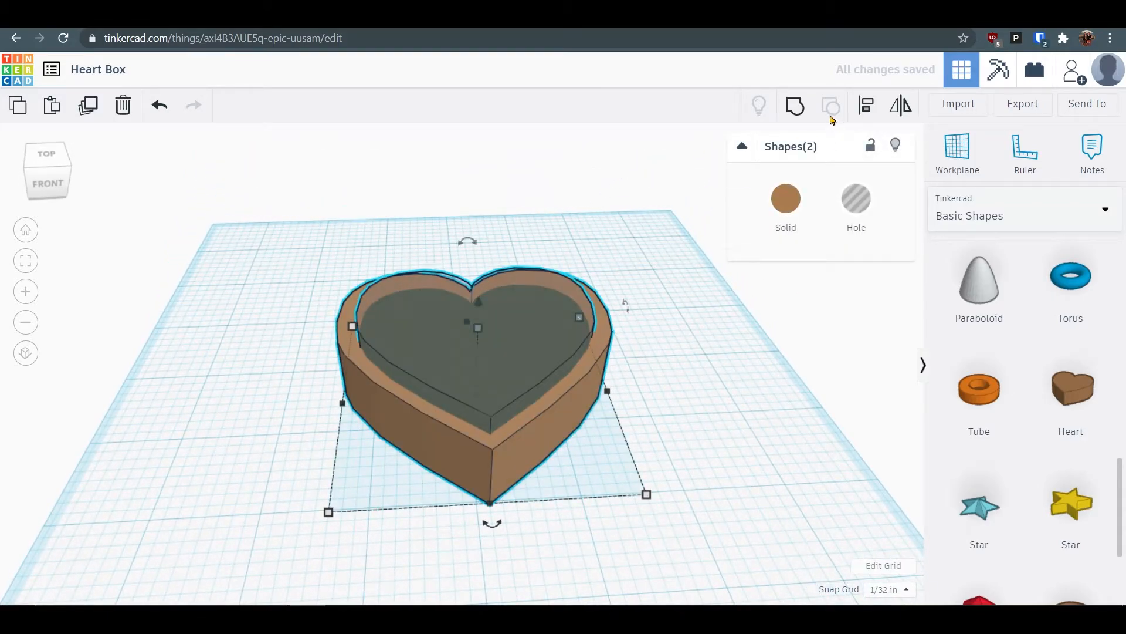
click(796, 114)
right_drag(807, 452, 800, 438)
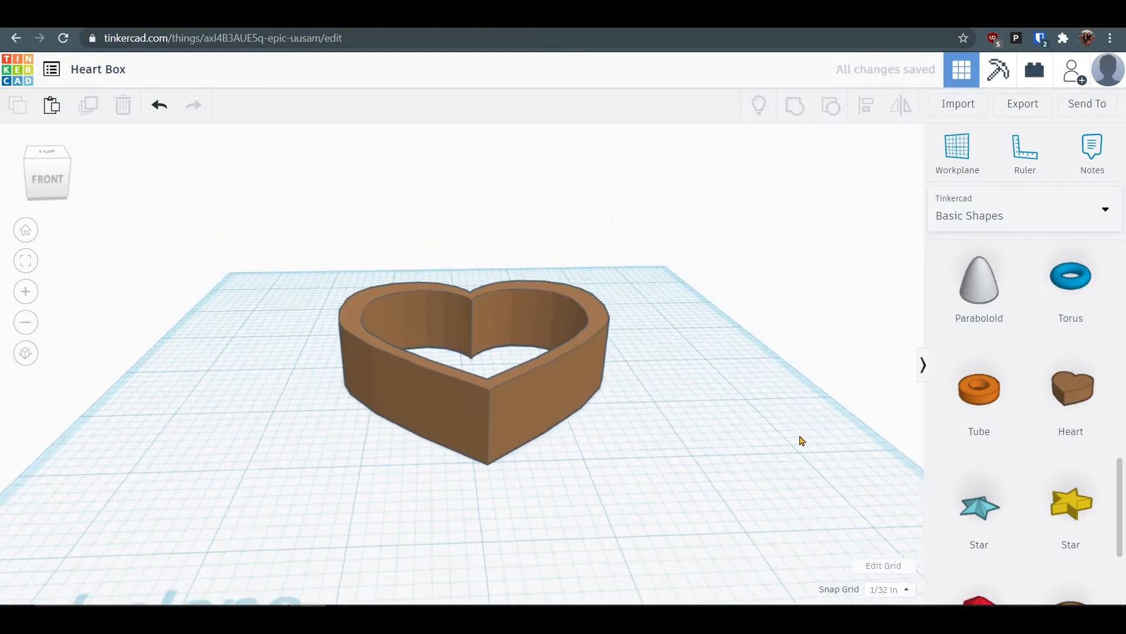
right_drag(704, 473, 536, 395)
key(ctrl+z)
Raise the hole heart 1/8 in above the workplane to leave a floor in the box.
click(540, 325)
right_drag(579, 434, 559, 492)
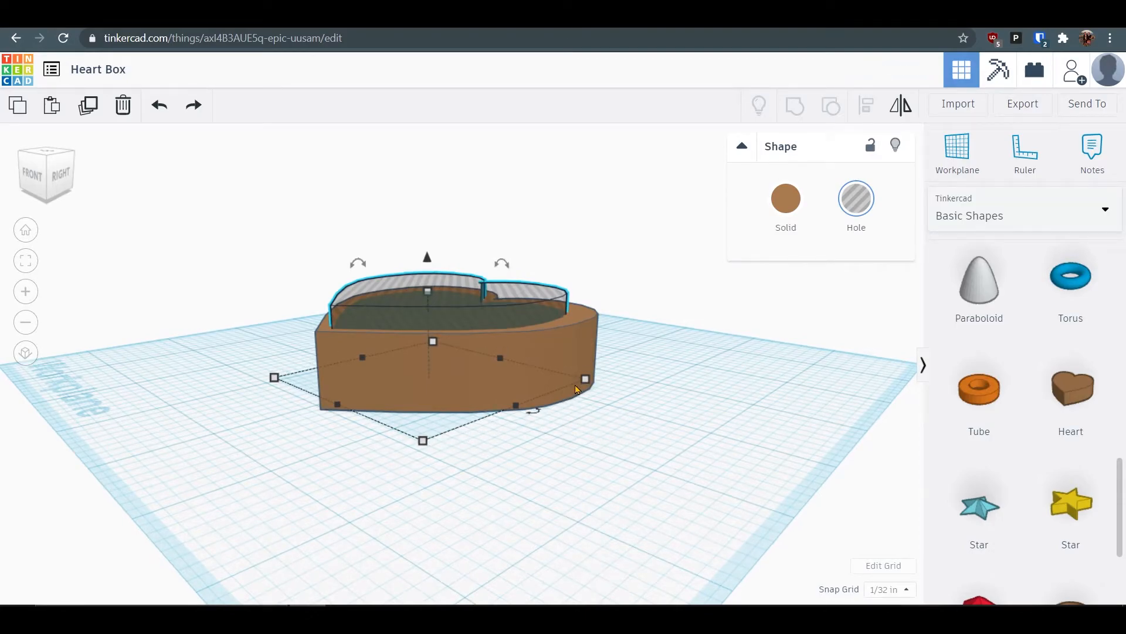
right_drag(486, 438, 321, 476)
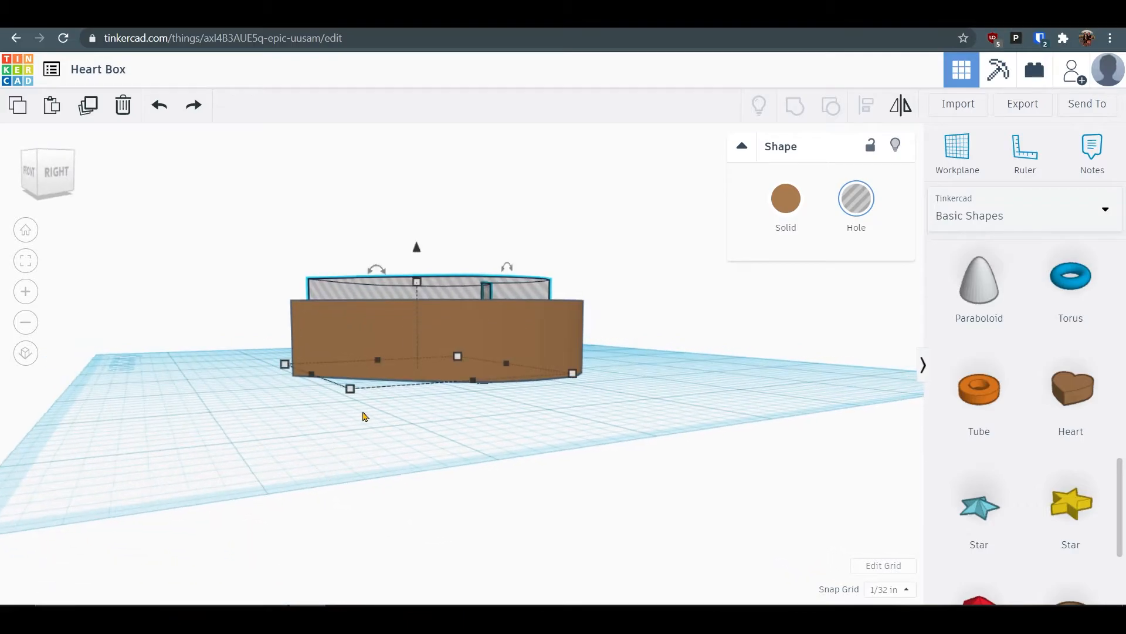
right_drag(608, 457, 711, 490)
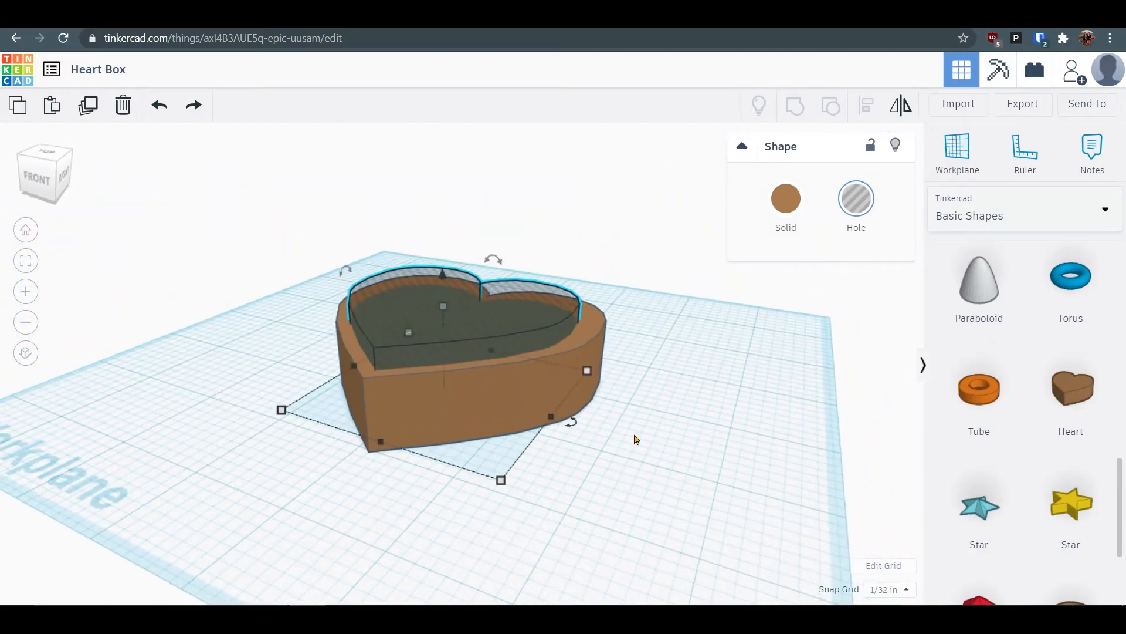
drag(443, 279, 442, 265)
right_drag(698, 430, 512, 350)
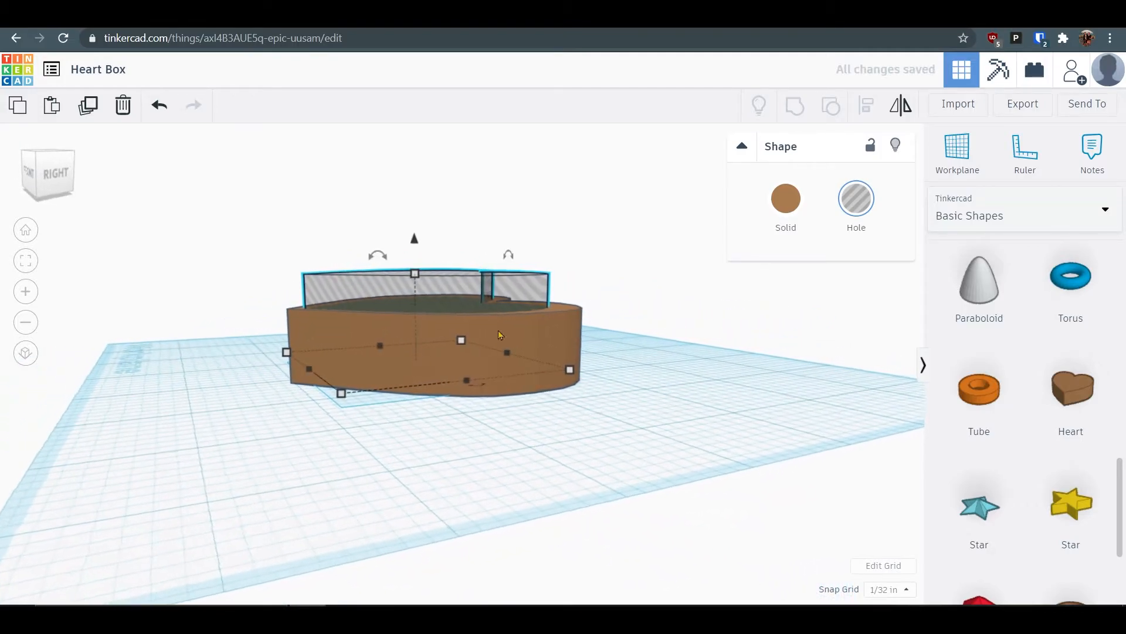
drag(415, 239, 416, 244)
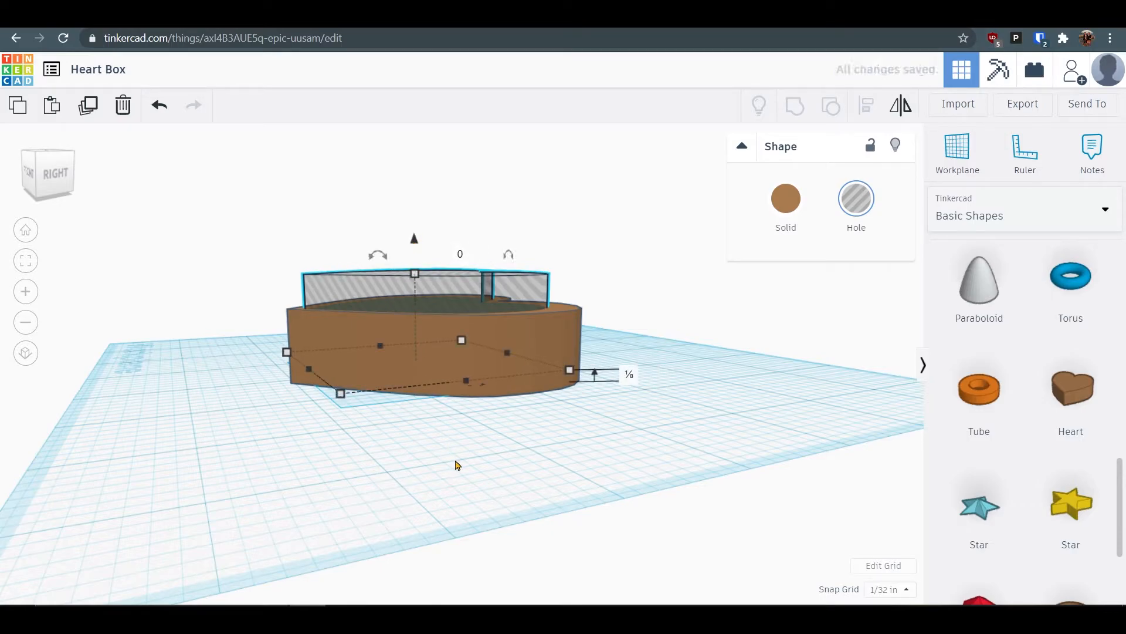
right_drag(502, 487, 489, 471)
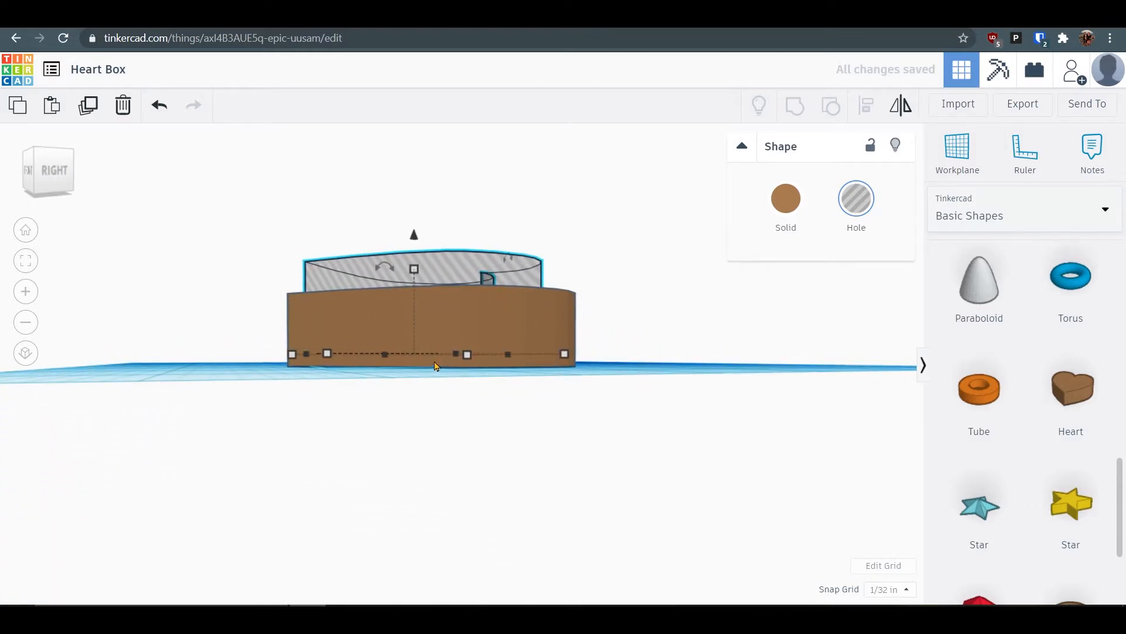
right_drag(393, 411, 627, 503)
Try grouping both hearts to check the hollow box with its floor, and undo the grouping.
key(ctrl+a)
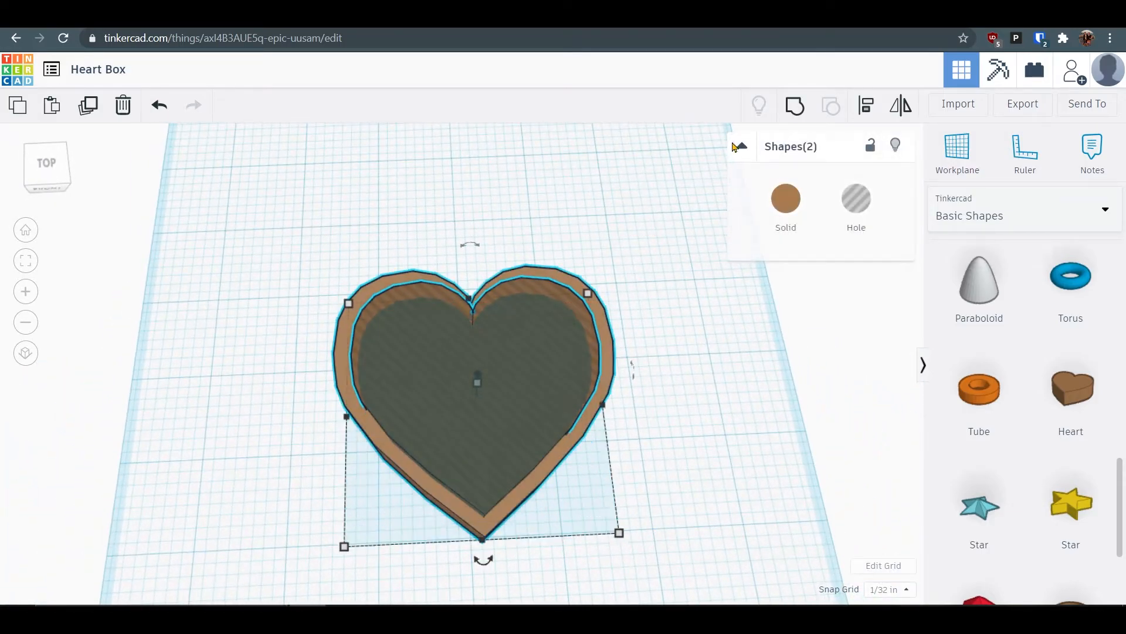
click(793, 117)
click(707, 443)
right_drag(707, 443, 666, 364)
click(551, 346)
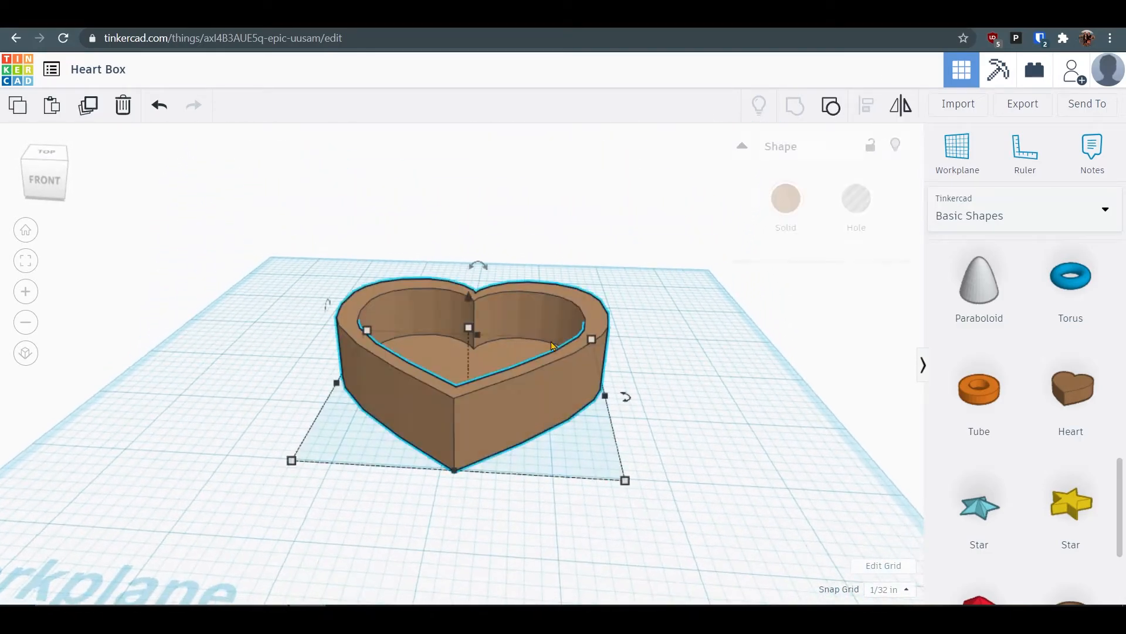
key(ctrl+z)
Copy and paste the outer heart, position the copy over the box, and raise it to about 1.938 in above the workplane.
right_drag(702, 401, 680, 458)
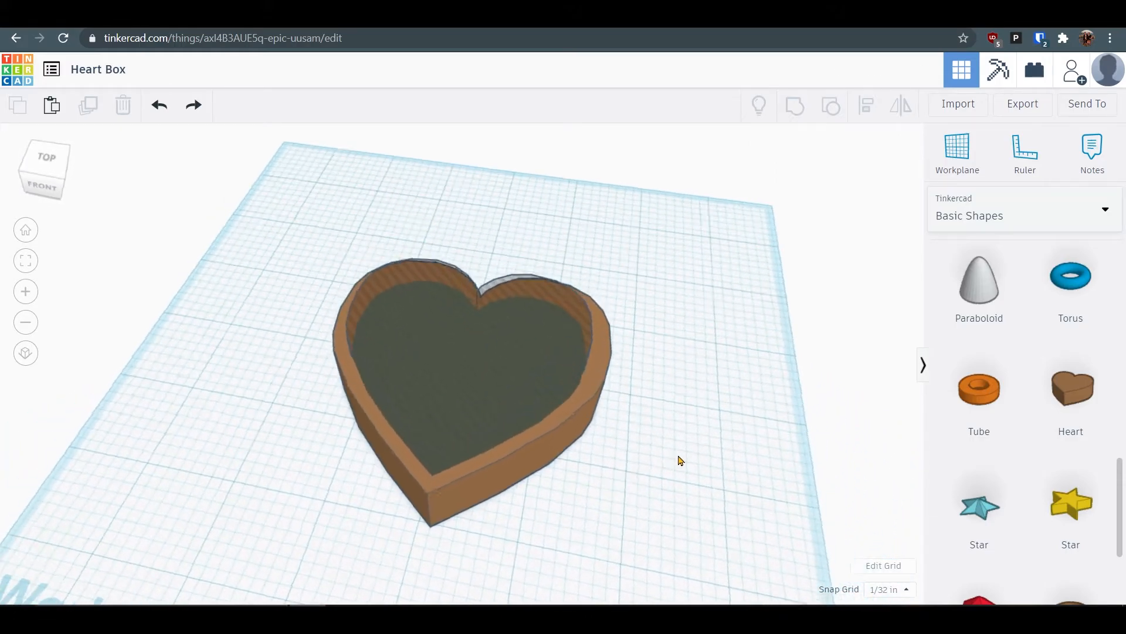
click(593, 371)
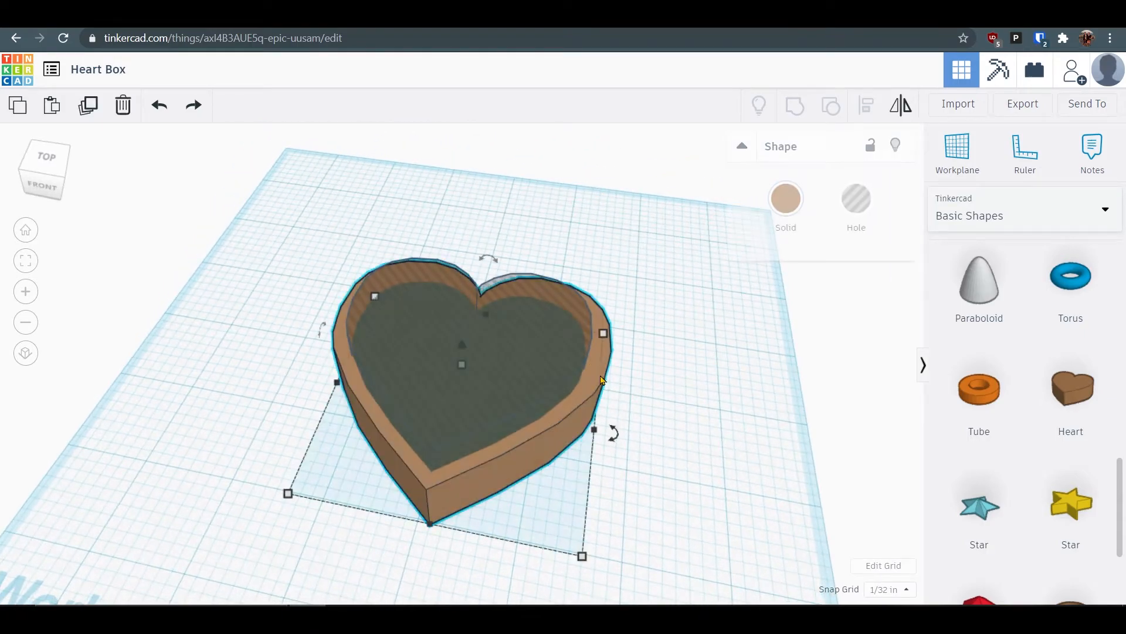
key(ctrl+v)
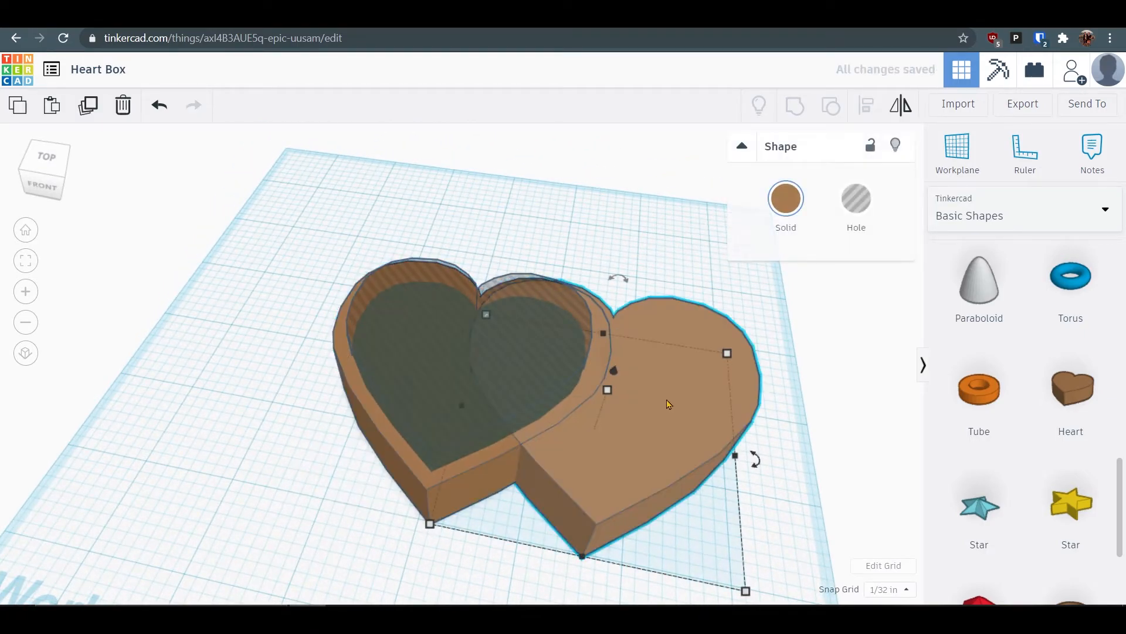
drag(727, 423, 560, 399)
mouse_move(559, 402)
right_down()
mouse_move(737, 468)
mouse_move(562, 414)
right_up()
drag(439, 297, 434, 108)
scroll(533, 243, down, 5)
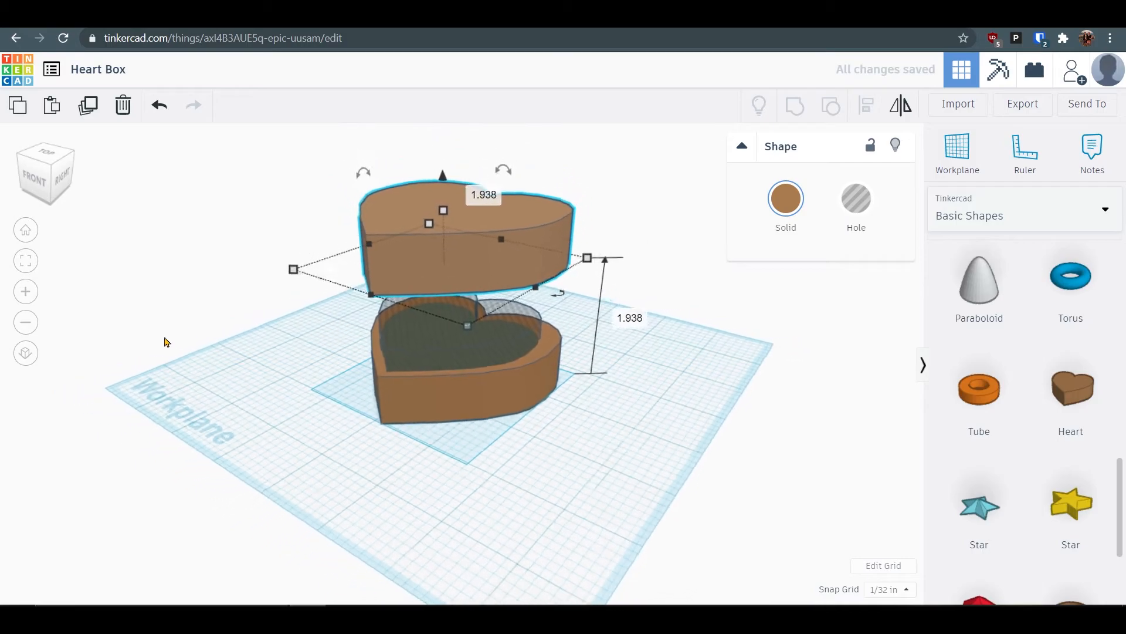
Set the raised heart's thickness to 0.25 in to form the lid.
click(30, 298)
click(30, 298)
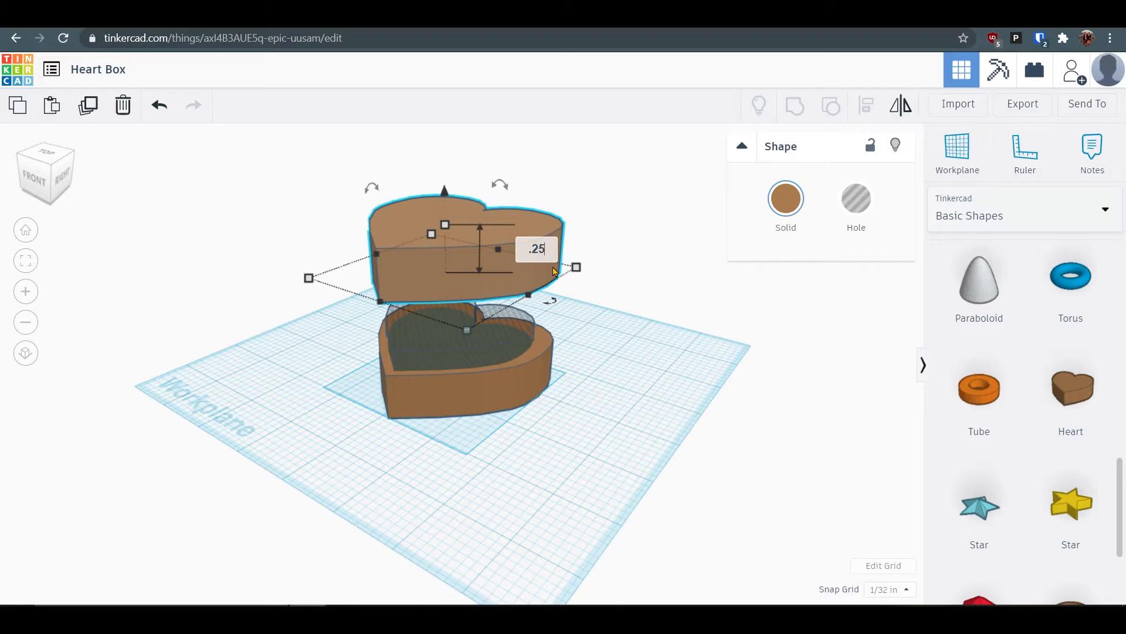
key(Return)
right_drag(598, 409, 655, 422)
click(656, 422)
Group the box heart with its hole heart to preview the hollow box beneath the lid, and undo the grouping.
drag(588, 473, 506, 337)
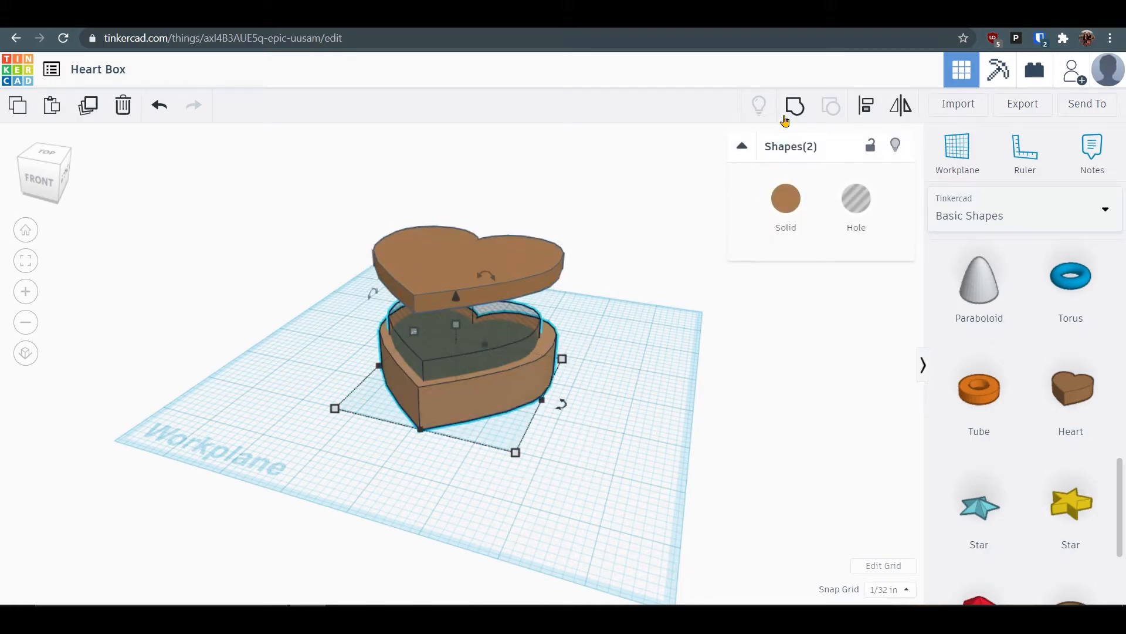
click(792, 105)
click(646, 415)
right_drag(646, 415, 588, 435)
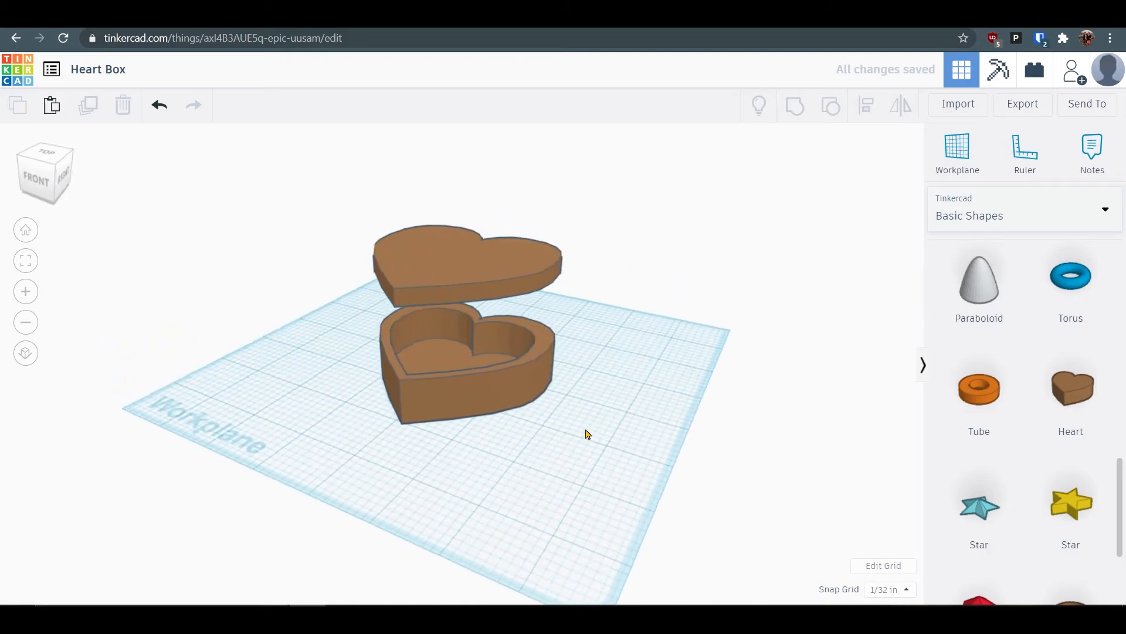
key(ctrl+z)
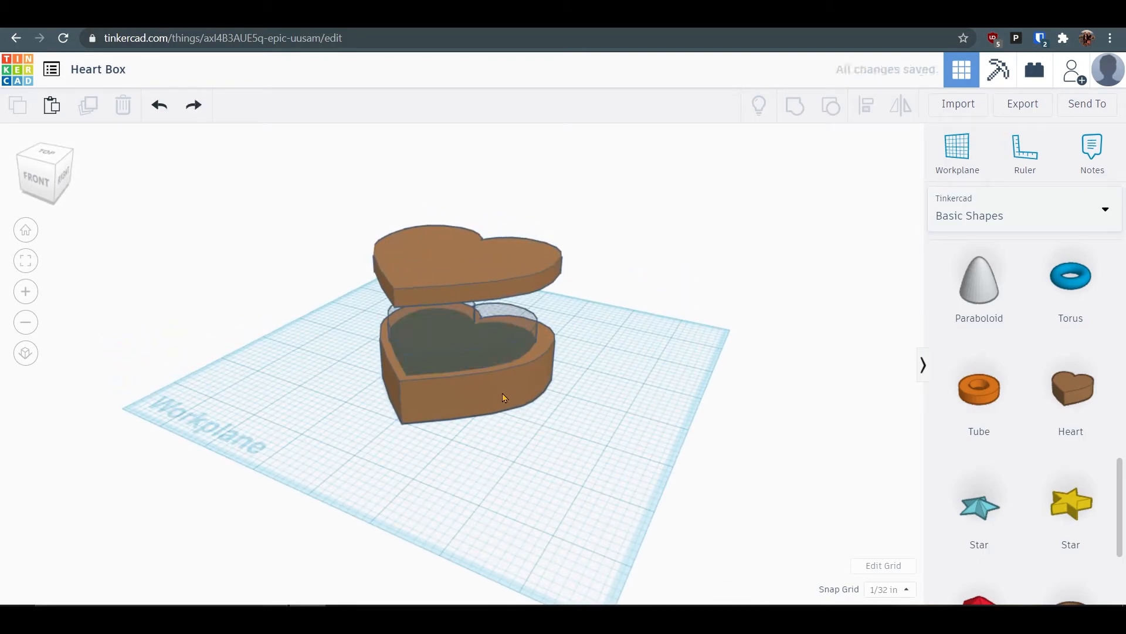
Copy and paste the hole heart, and position the copy directly over the original inside the box.
click(496, 358)
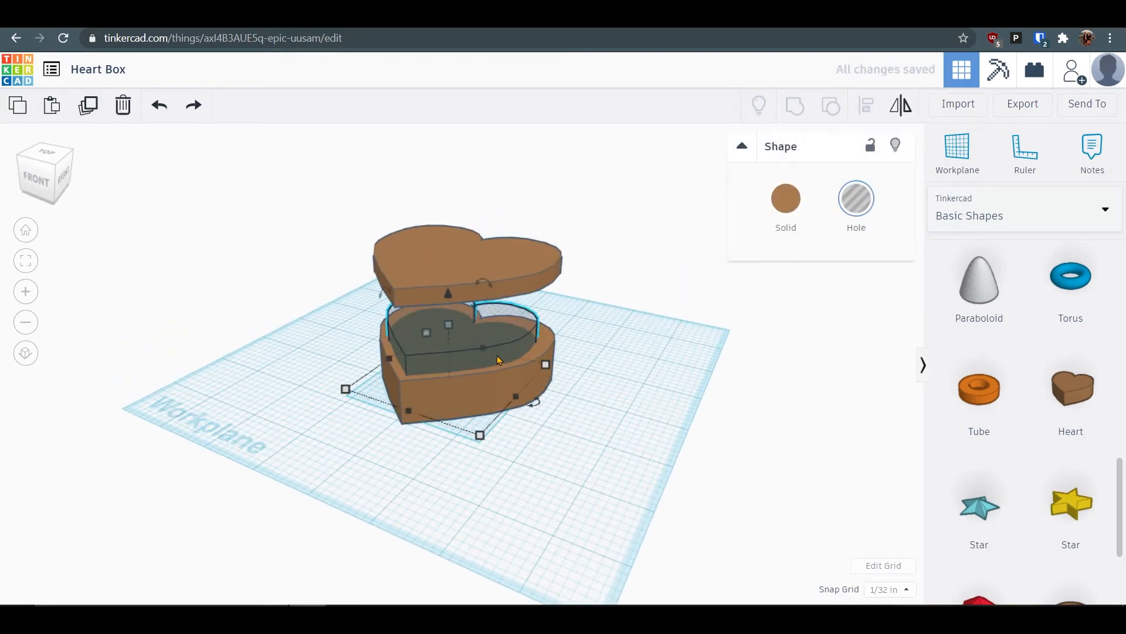
key(ctrl+v)
drag(563, 384, 483, 362)
click(26, 267)
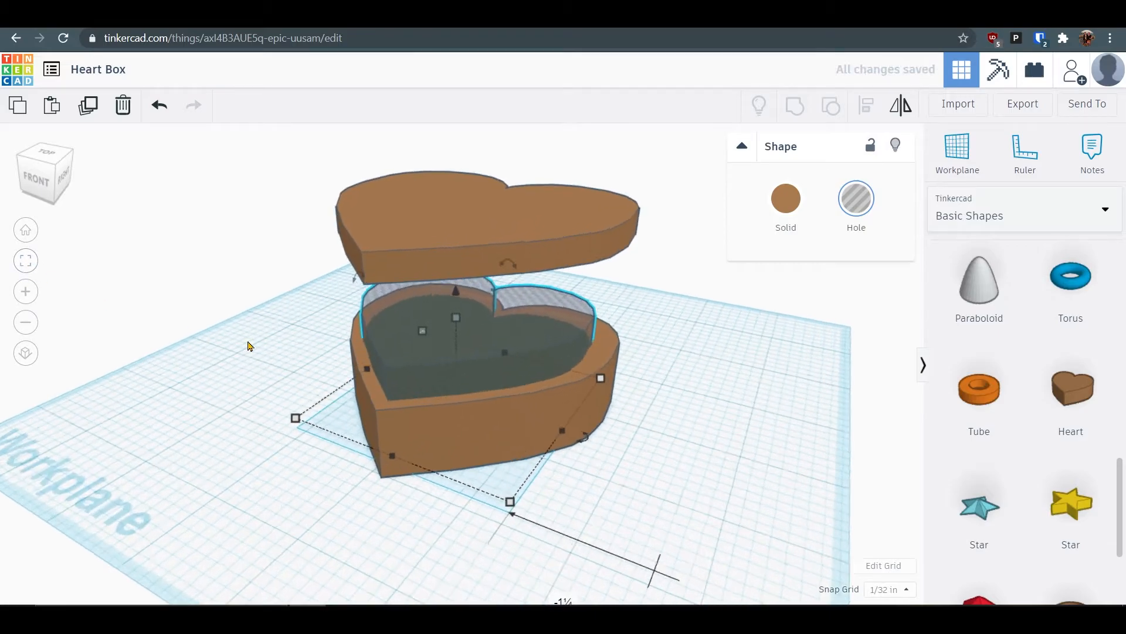
right_drag(851, 524, 787, 529)
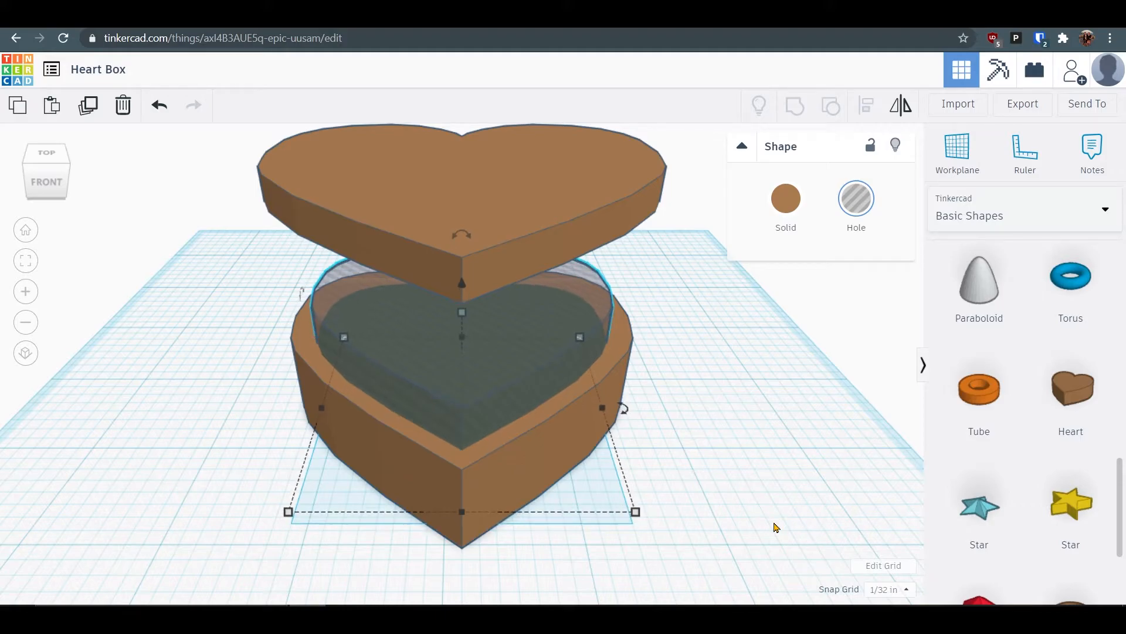
right_drag(708, 441, 681, 418)
Raise the copied hole heart to the lid and flatten it into a thin slab at the lid's underside.
drag(463, 270, 509, 106)
right_drag(724, 364, 164, 331)
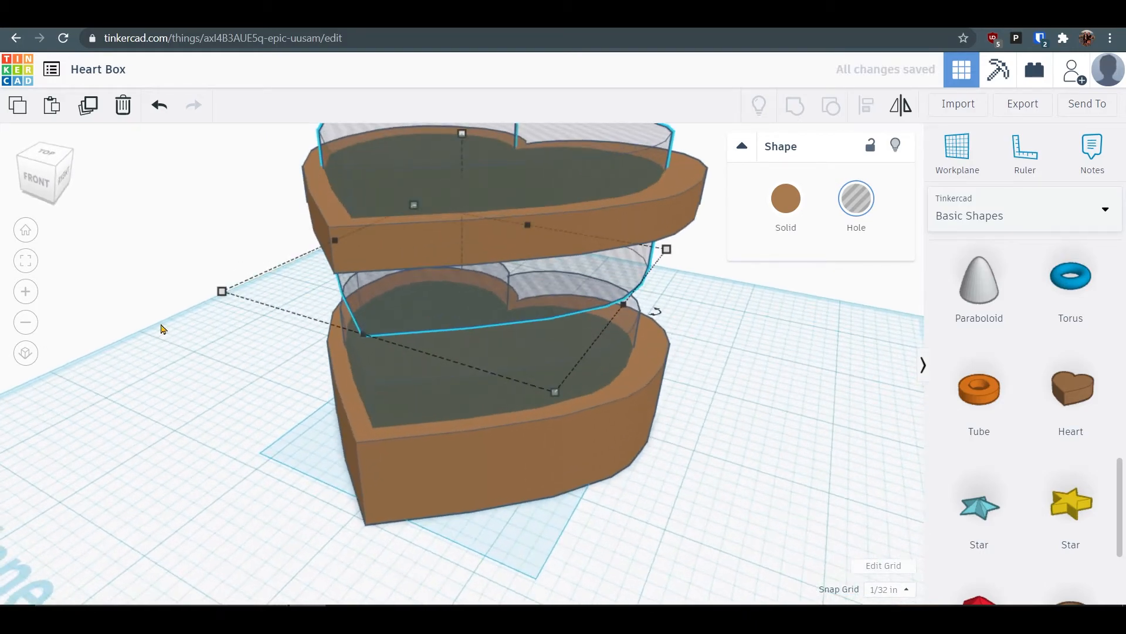
click(27, 262)
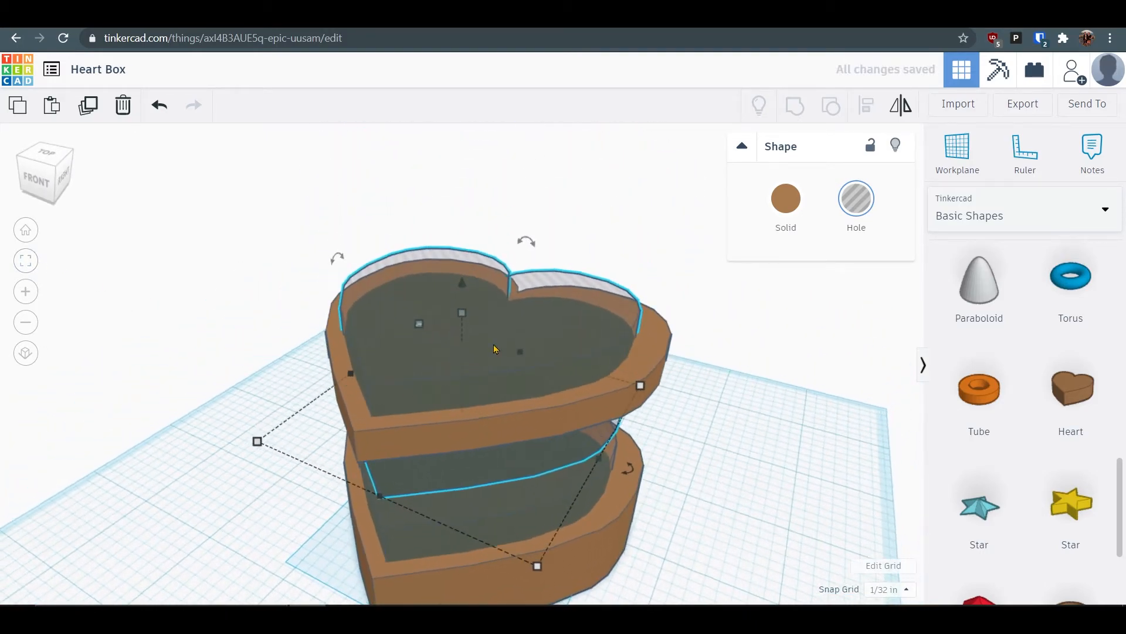
drag(464, 313, 476, 352)
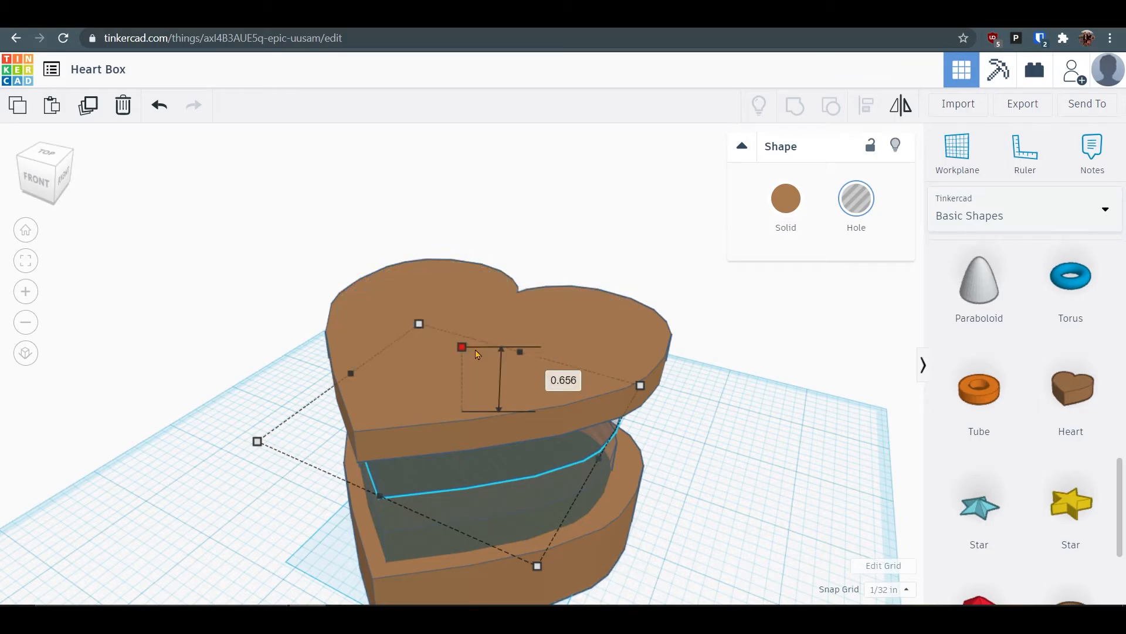
drag(494, 406, 461, 337)
right_drag(769, 530, 774, 470)
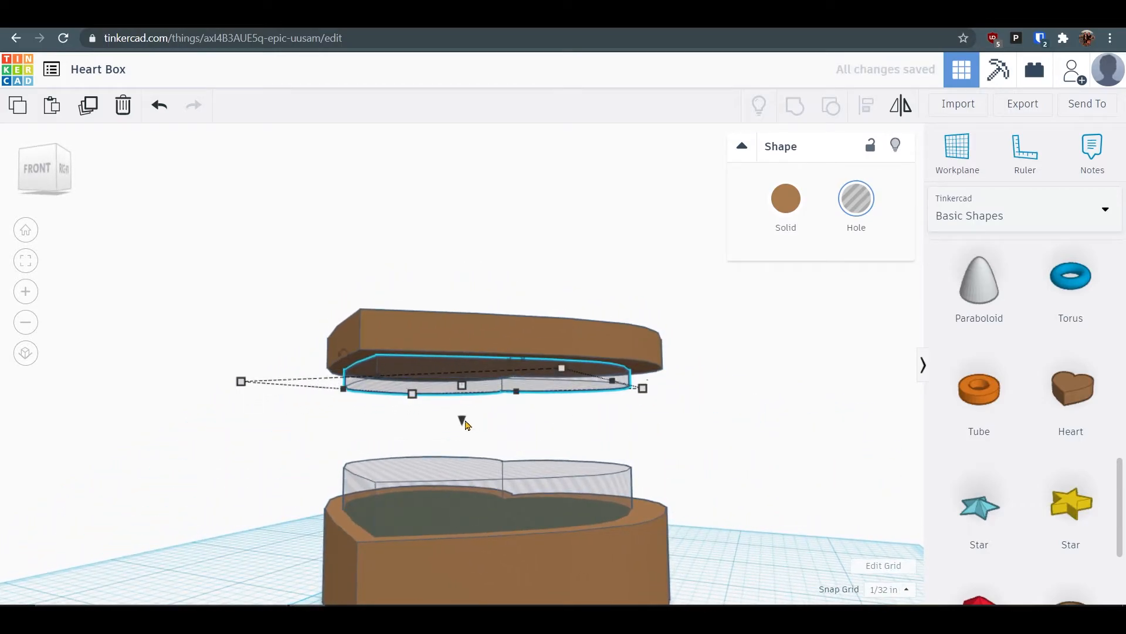
Fine-tune the thin heart's height against the lid's underside and make it solid.
drag(464, 423, 465, 424)
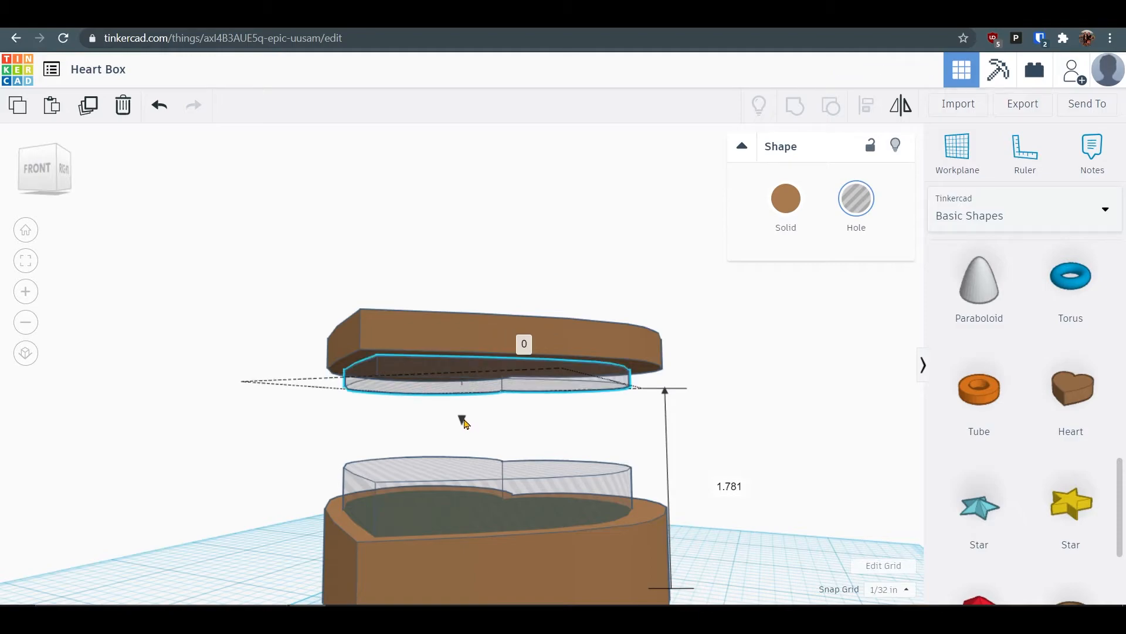
right_drag(726, 448, 696, 458)
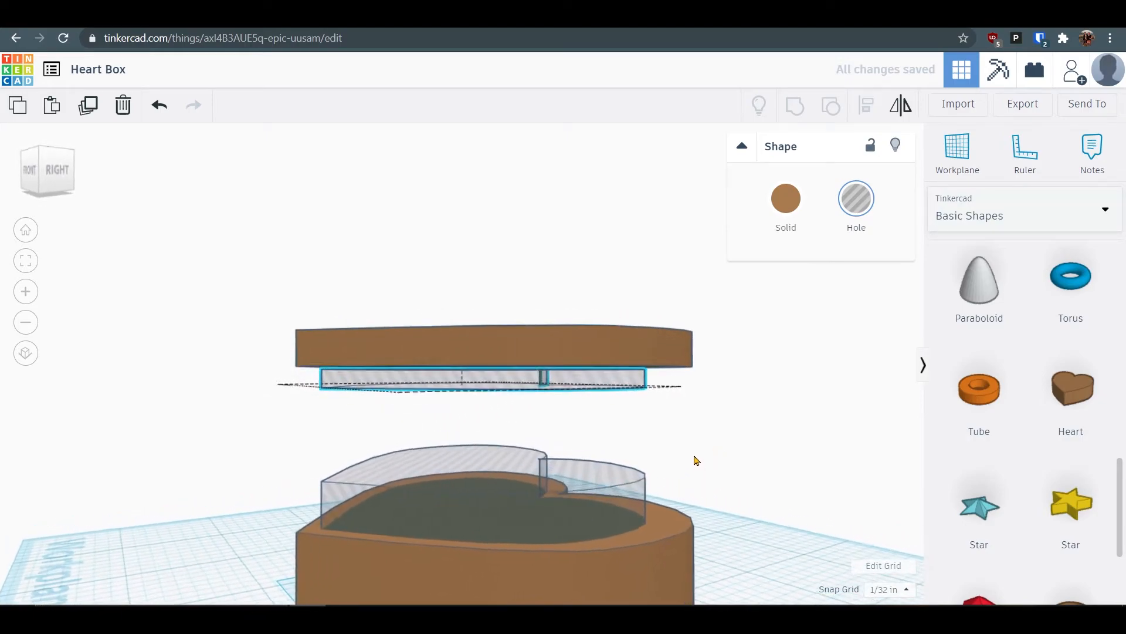
drag(465, 422, 464, 421)
right_drag(757, 447, 744, 458)
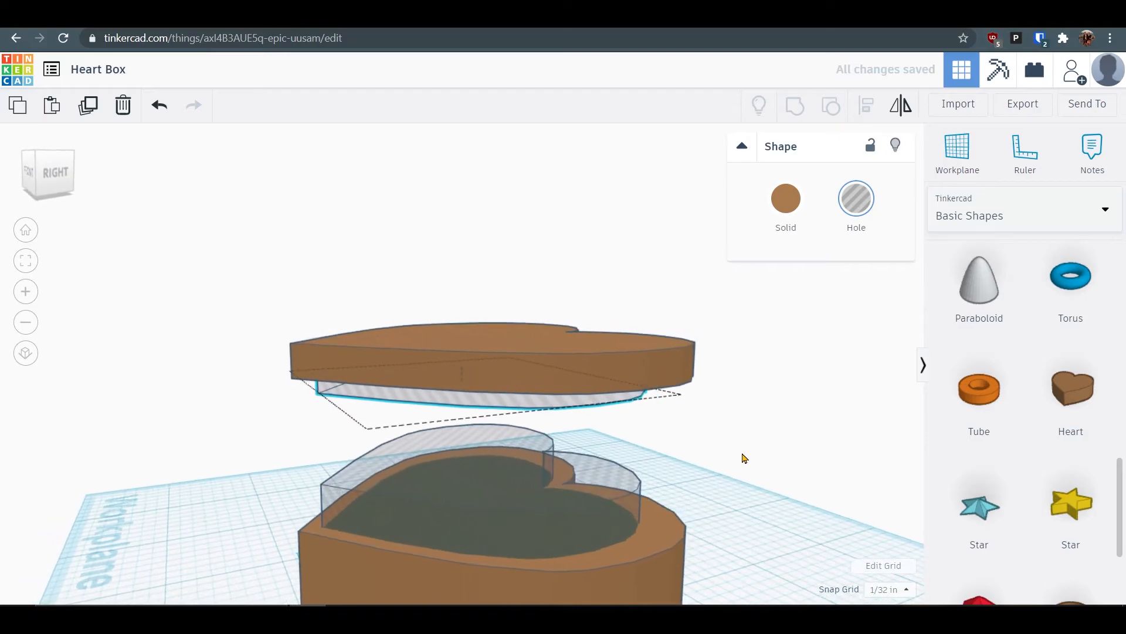
click(799, 201)
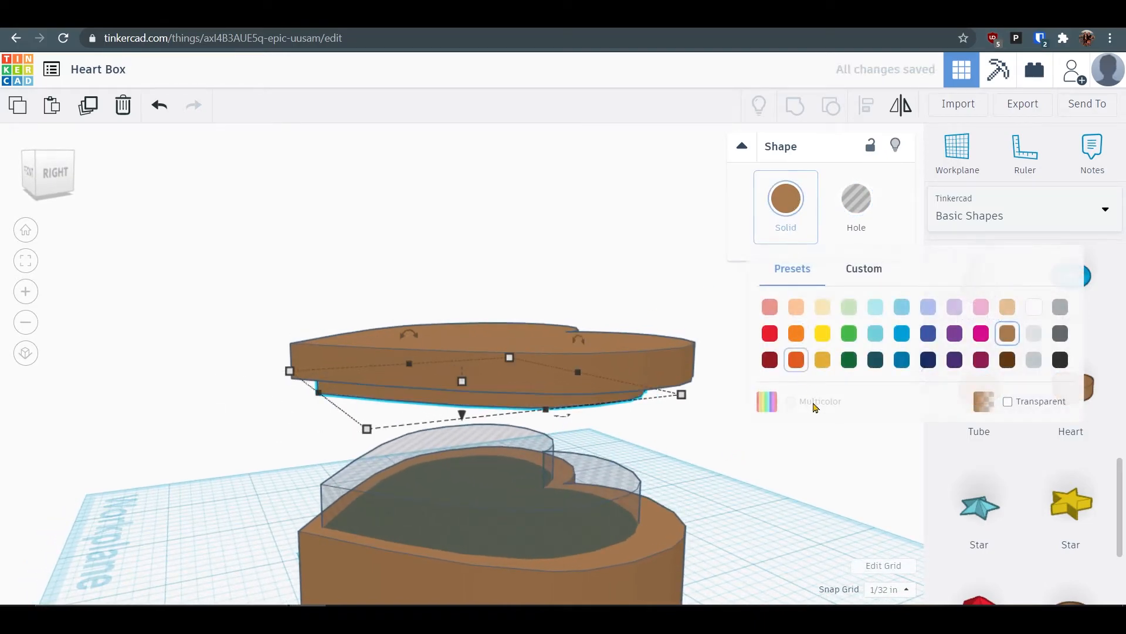
click(835, 518)
right_drag(834, 517, 808, 459)
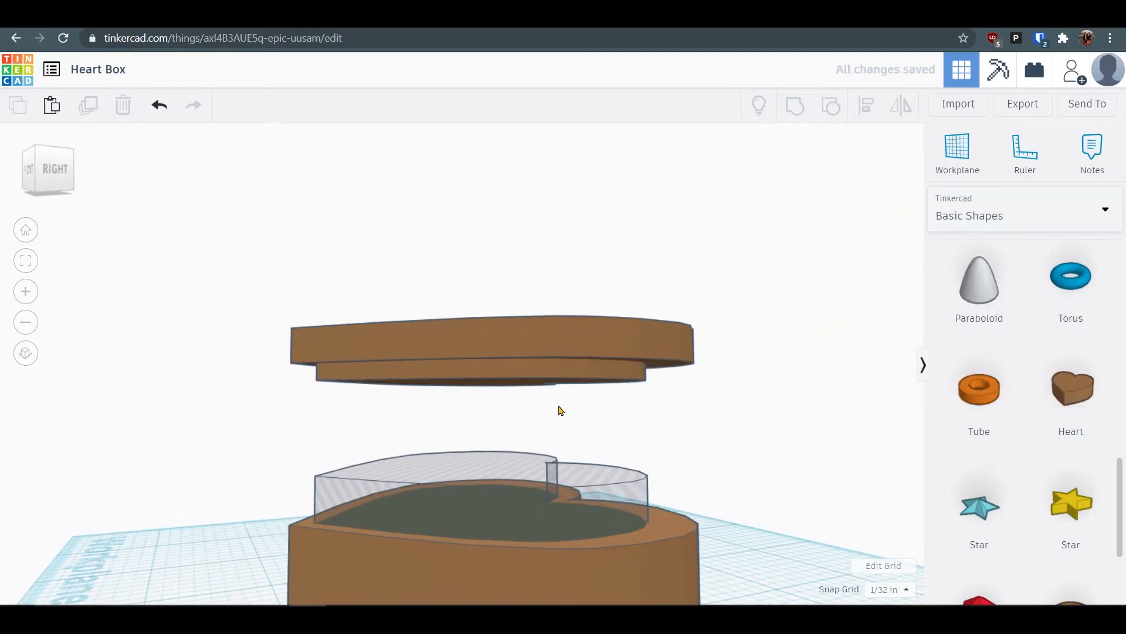
Lower the thin solid heart below the lid to 1 3/4 in above the workplane.
click(540, 372)
drag(462, 415, 462, 428)
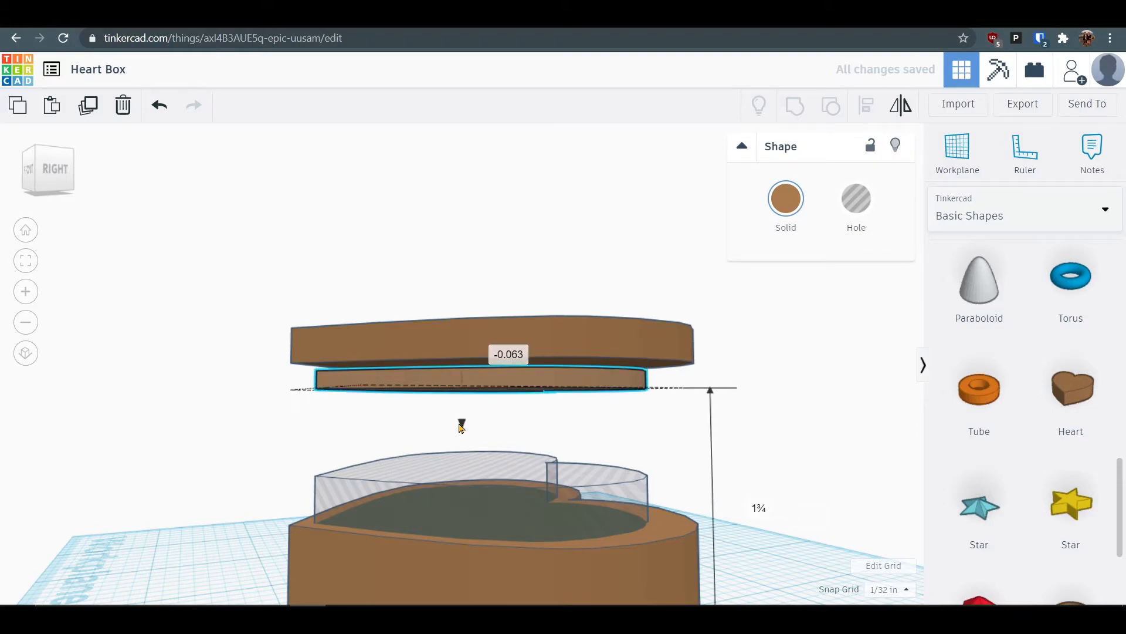
right_drag(769, 461, 787, 475)
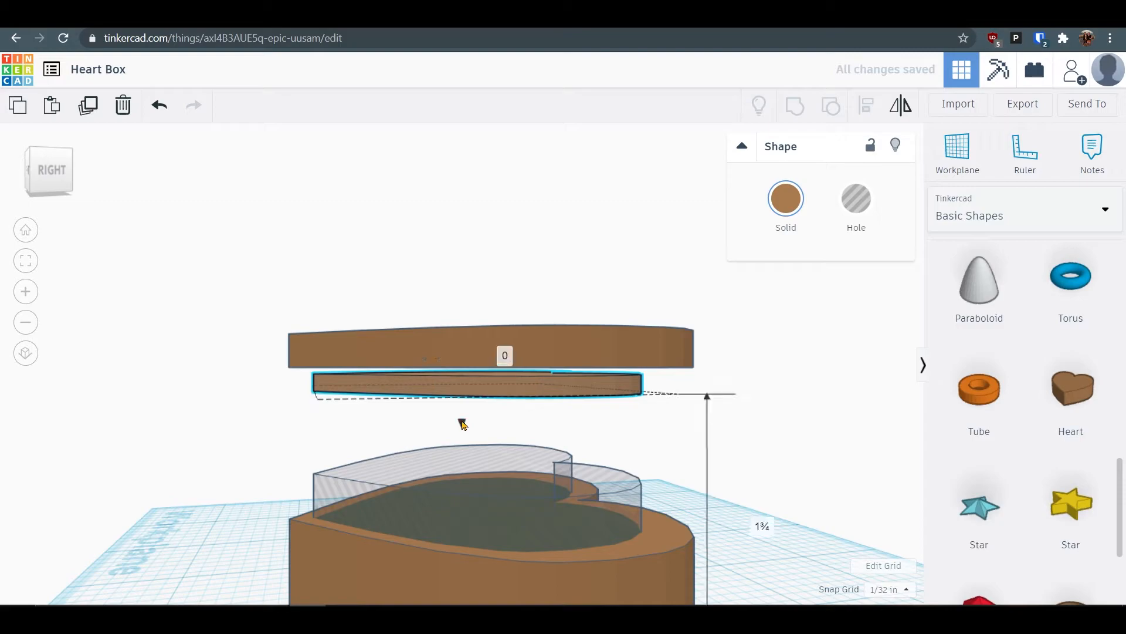
Raise the thin heart to 1.812 in above the workplane so it meets the lid's underside.
drag(463, 424, 462, 418)
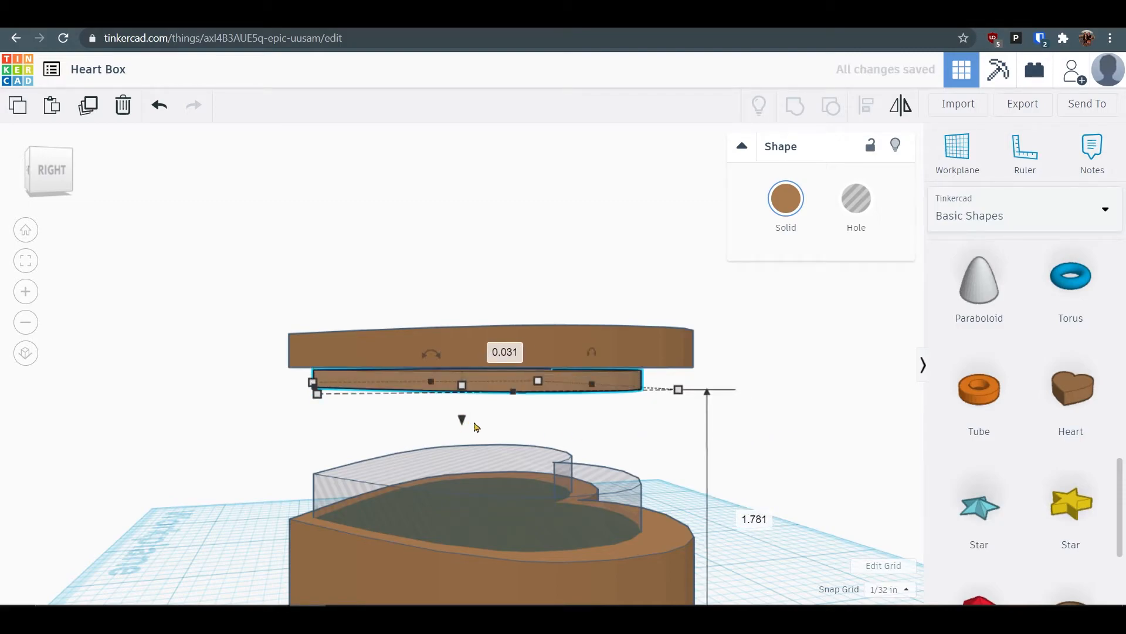
drag(462, 419, 462, 417)
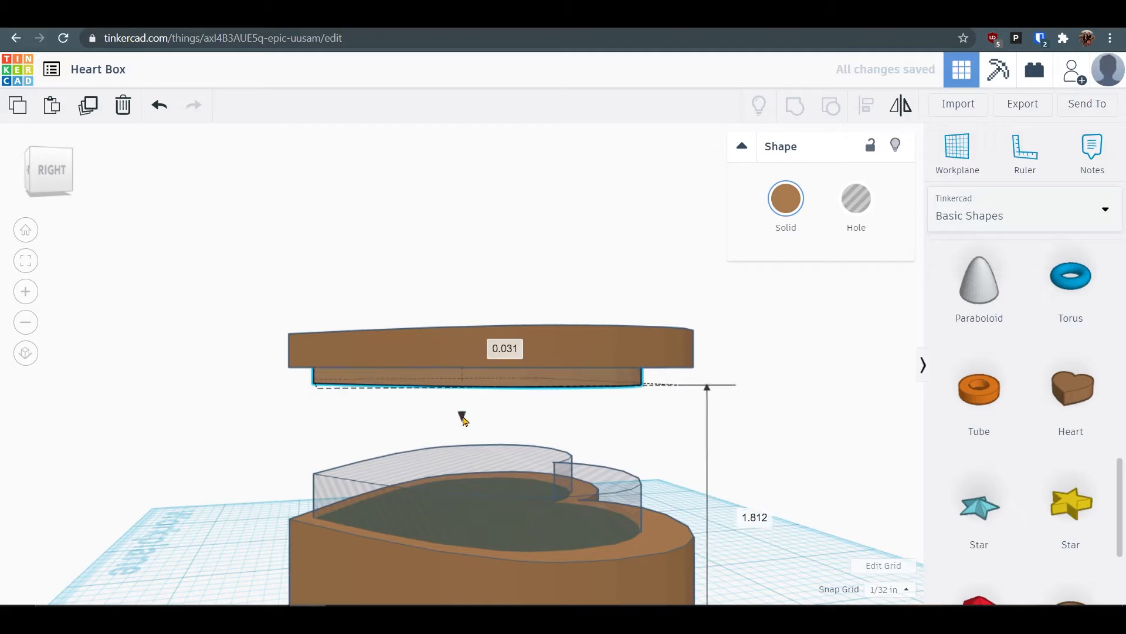
click(681, 456)
Group the base heart with its hole heart to cut the cavity into the box.
right_drag(730, 465, 755, 564)
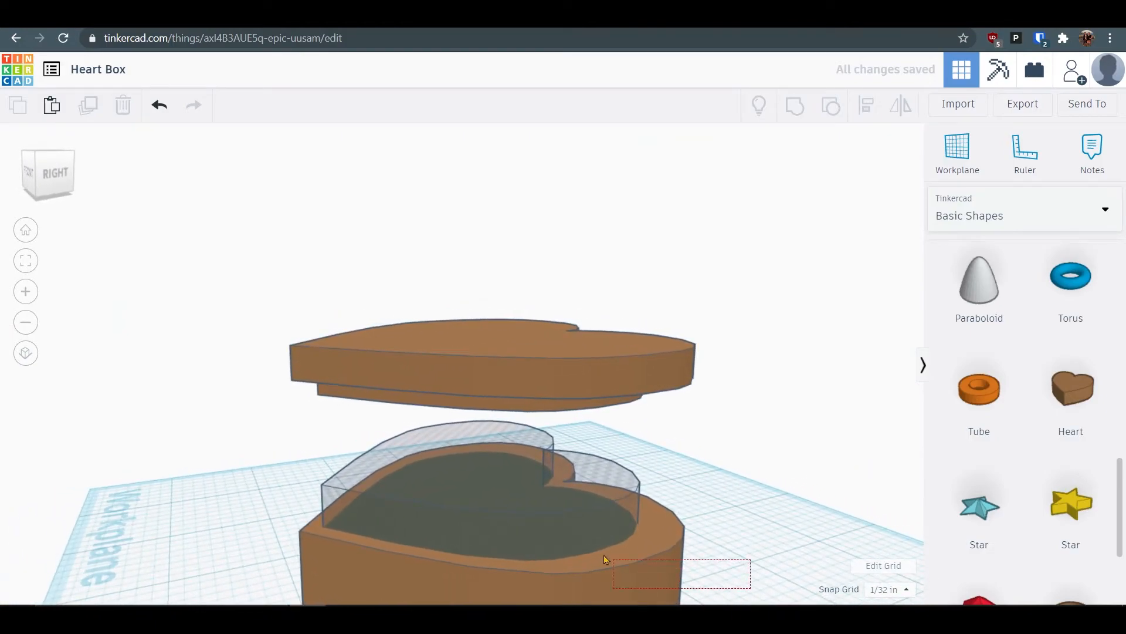
drag(558, 533, 557, 531)
click(784, 119)
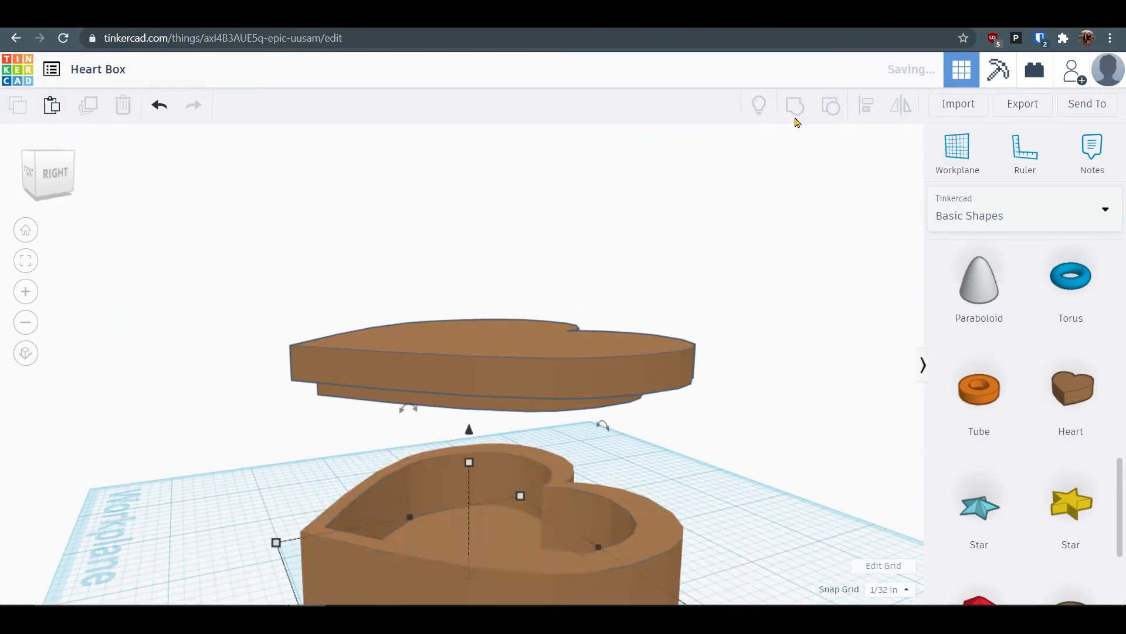
Group the lid with the thin heart on its underside into one shape.
click(360, 208)
drag(622, 401, 623, 403)
click(796, 111)
click(779, 445)
Lower the lid 1.188 in onto the base to check the fit, and lift it off again.
right_drag(779, 445, 935, 496)
click(428, 338)
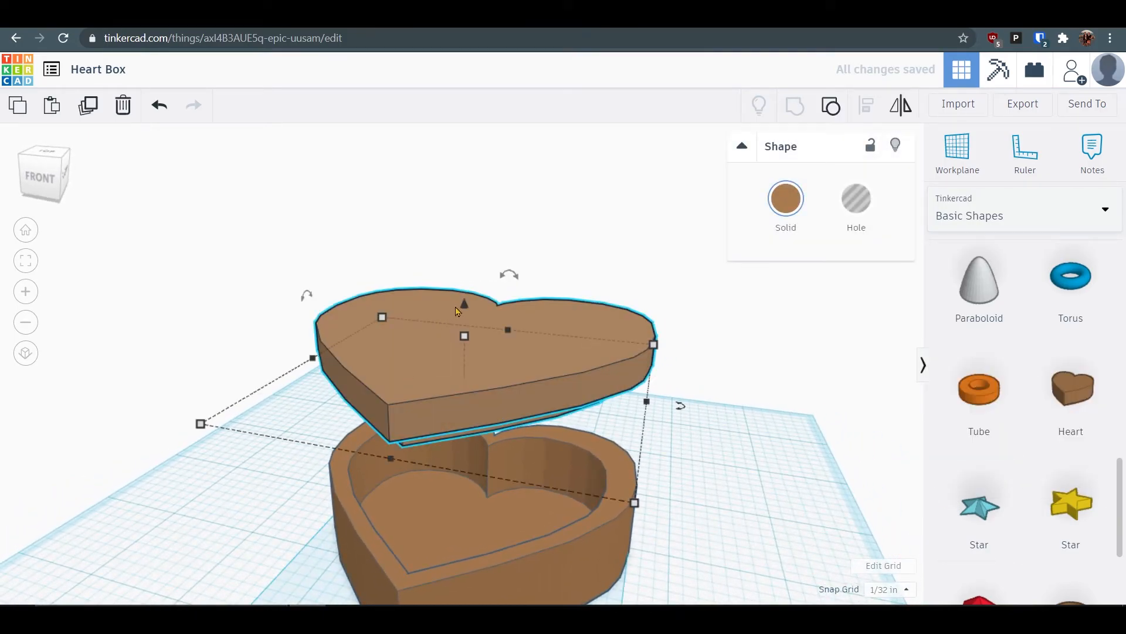
drag(471, 311, 480, 436)
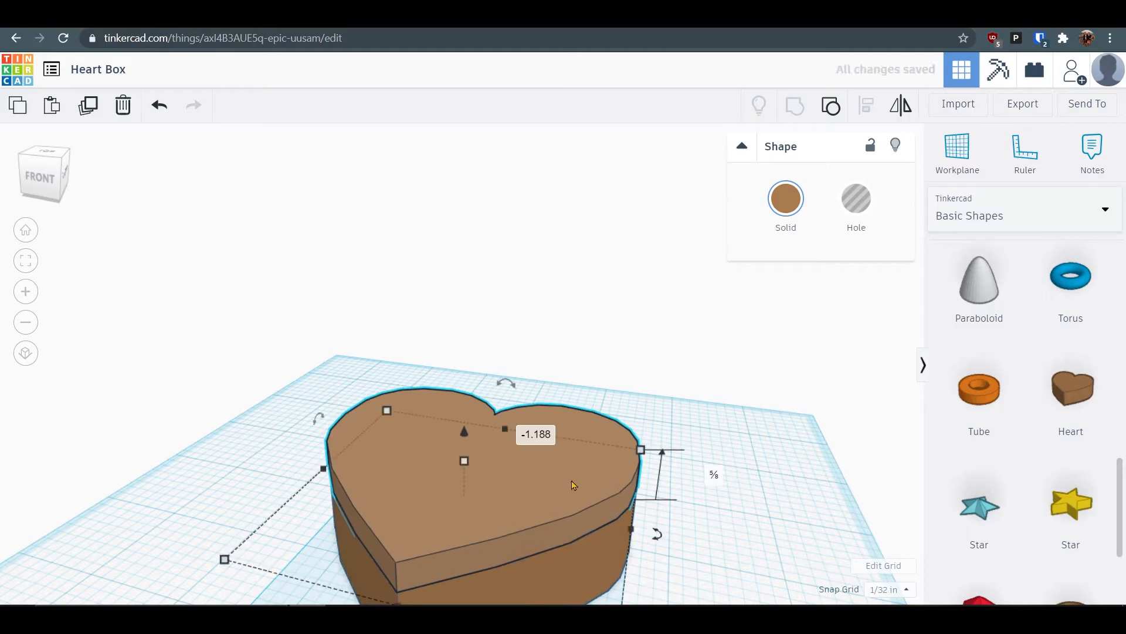
right_drag(722, 505, 616, 512)
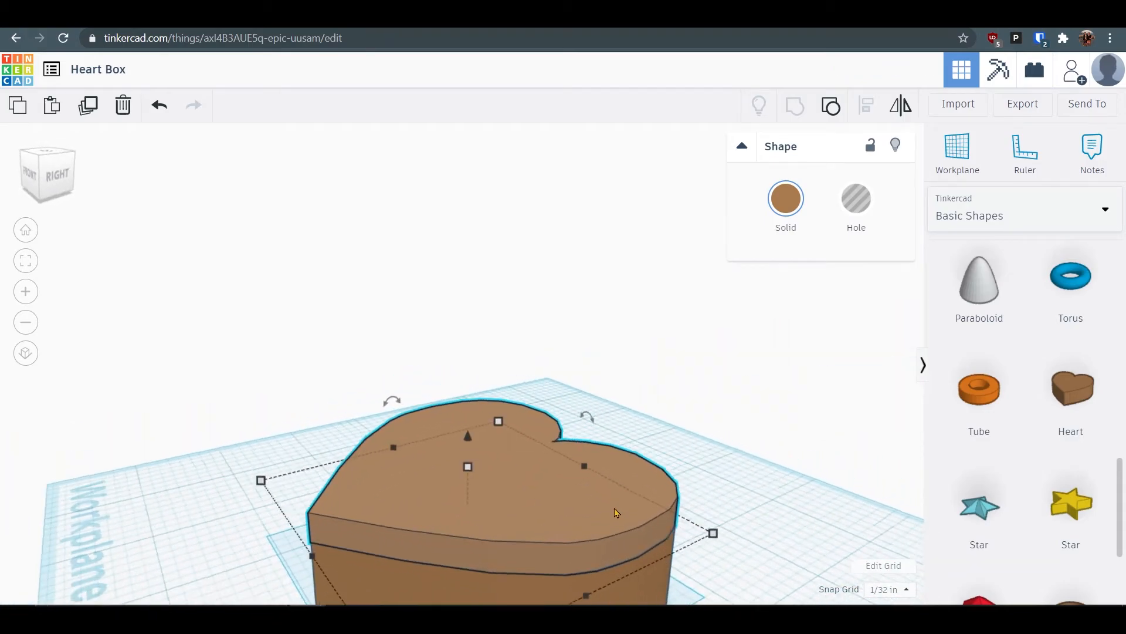
drag(469, 437, 494, 181)
click(755, 444)
Examine the lid's underside and the base's cavity from several angles.
right_drag(790, 470, 690, 407)
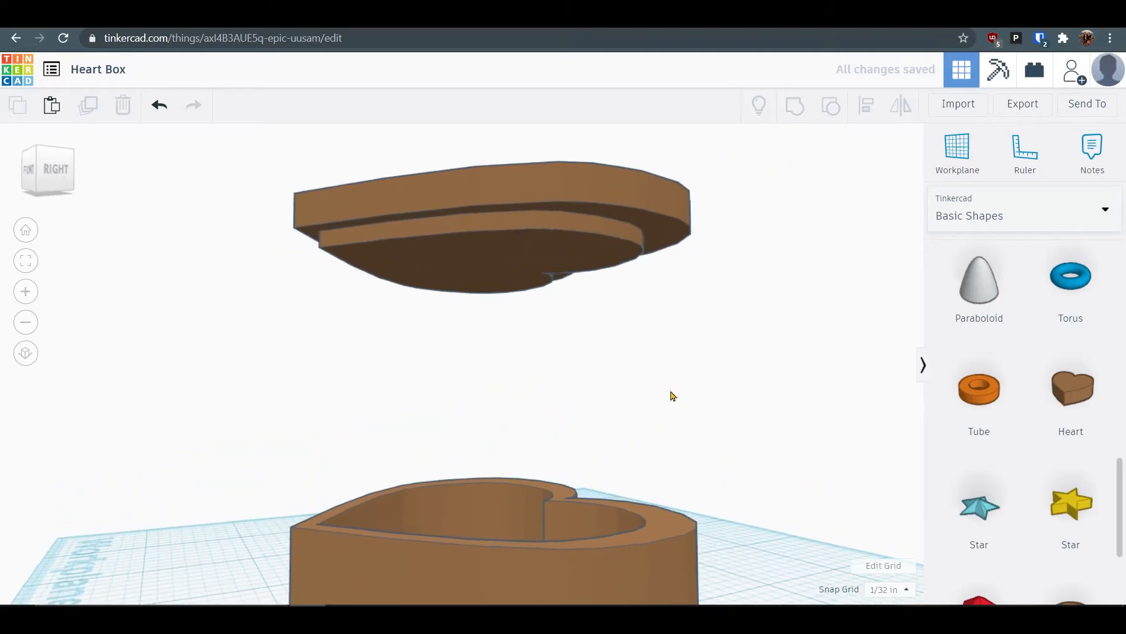
click(543, 261)
right_drag(787, 373, 508, 489)
click(485, 513)
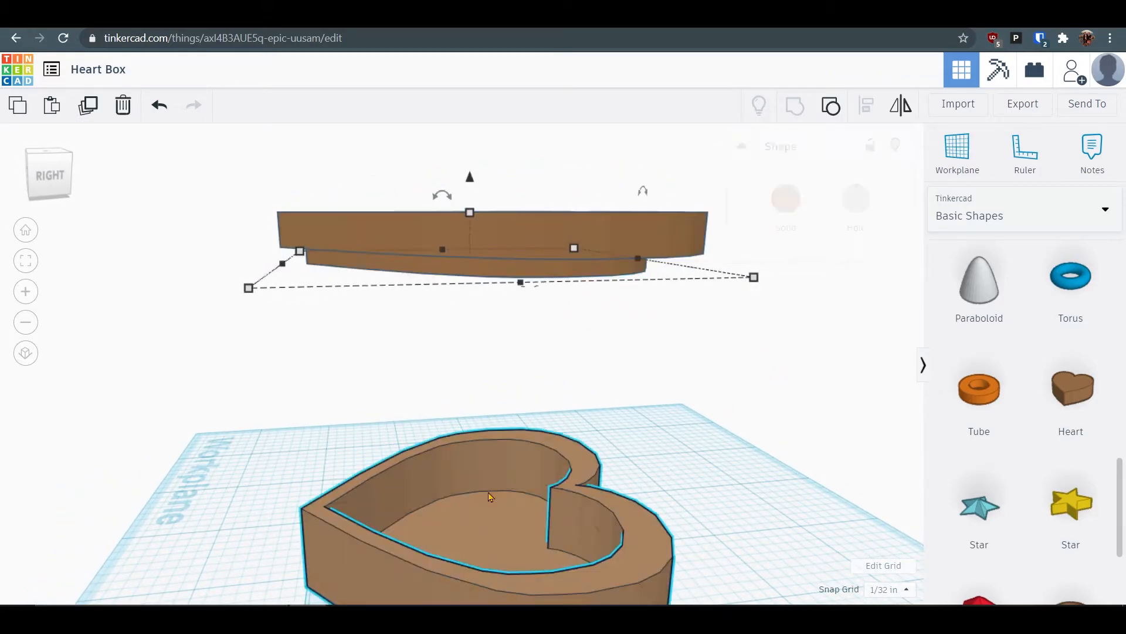
click(770, 513)
right_drag(783, 530, 517, 489)
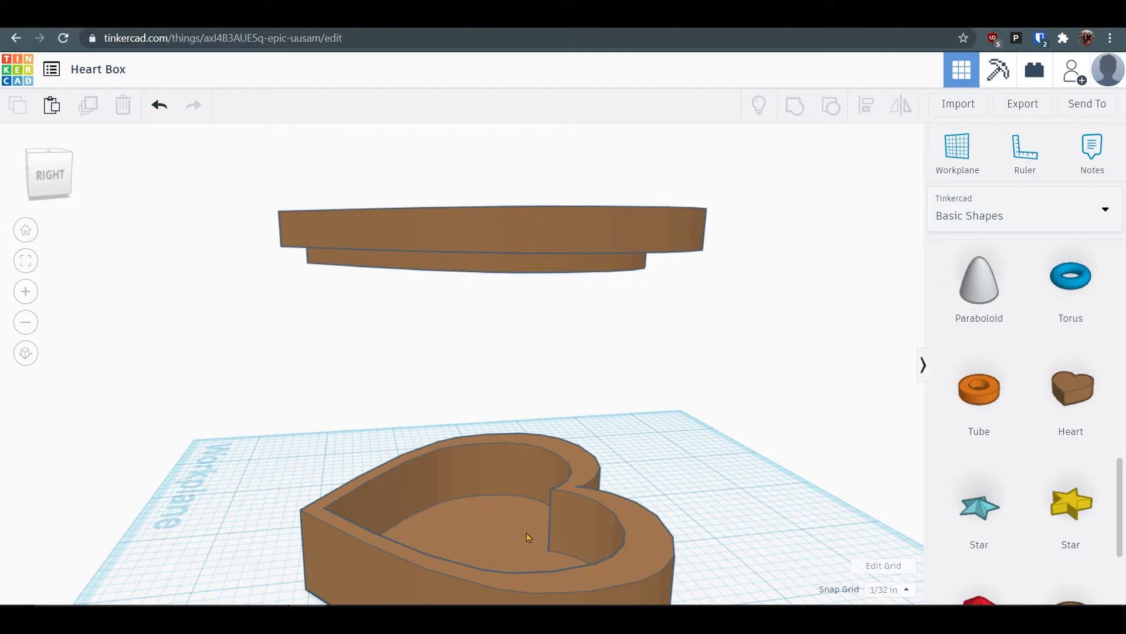
click(509, 496)
right_drag(745, 445, 737, 415)
right_drag(781, 486, 784, 472)
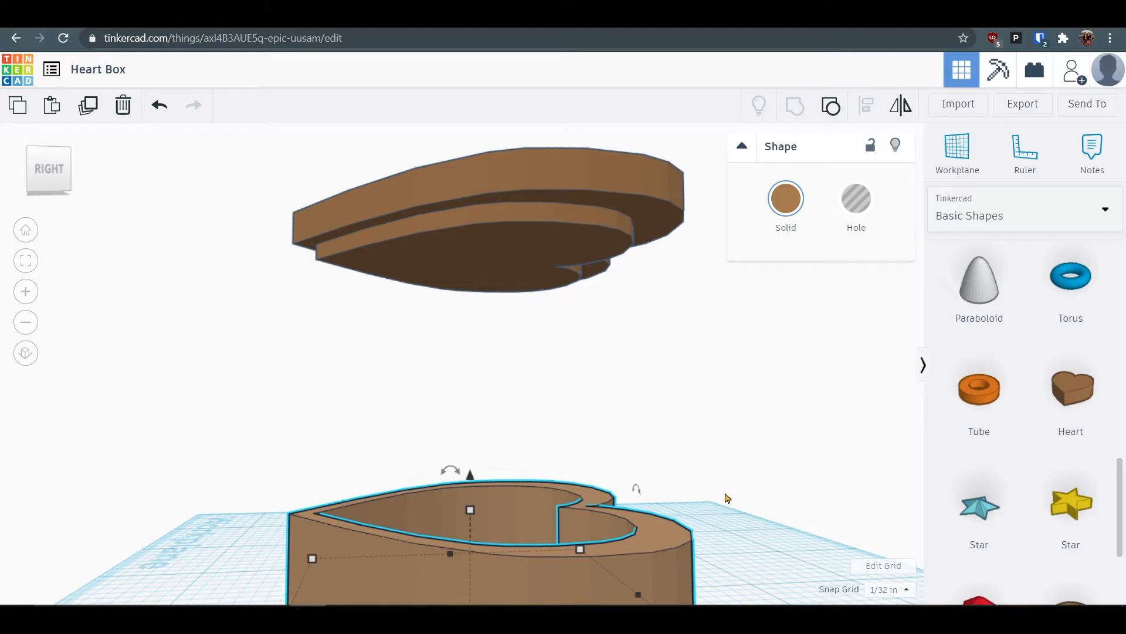
right_drag(726, 509, 698, 512)
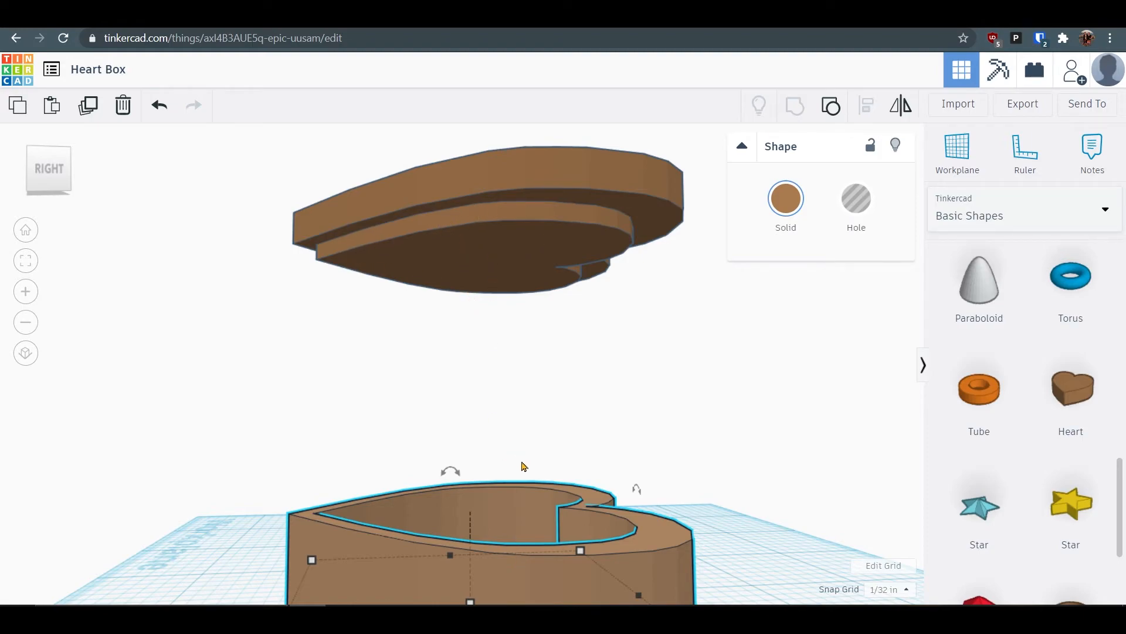
right_drag(606, 449, 812, 557)
right_drag(755, 463, 741, 562)
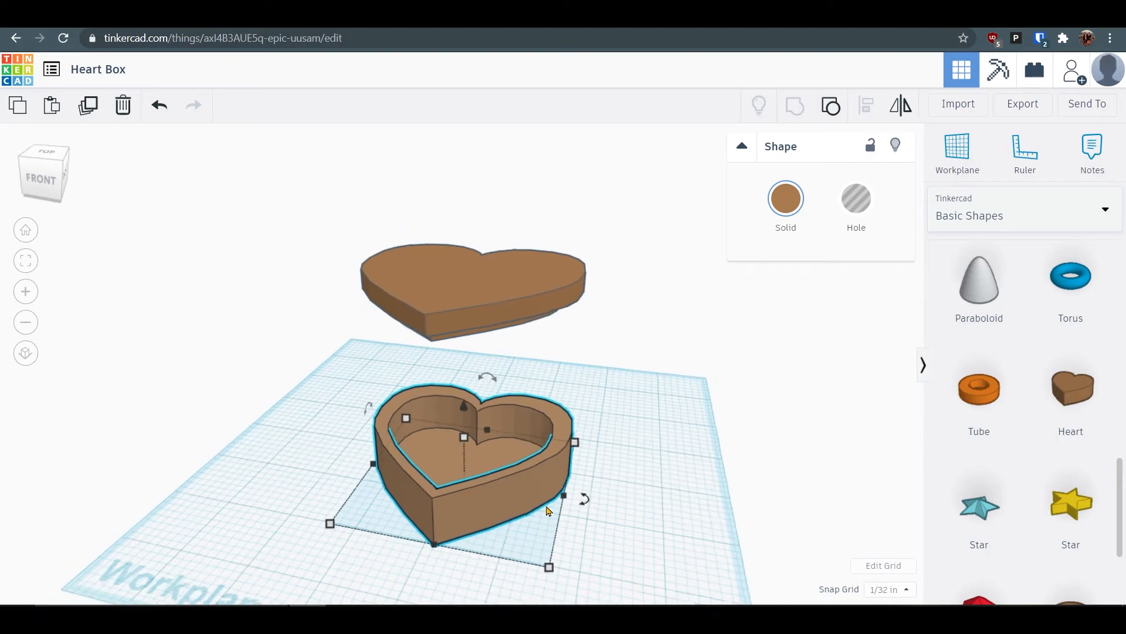
Move the base toward the back of the workplane and place the lid beside it at a height of 0.
drag(512, 469, 434, 395)
drag(512, 285, 641, 271)
drag(616, 221, 743, 385)
click(780, 398)
text(0)
key(Return)
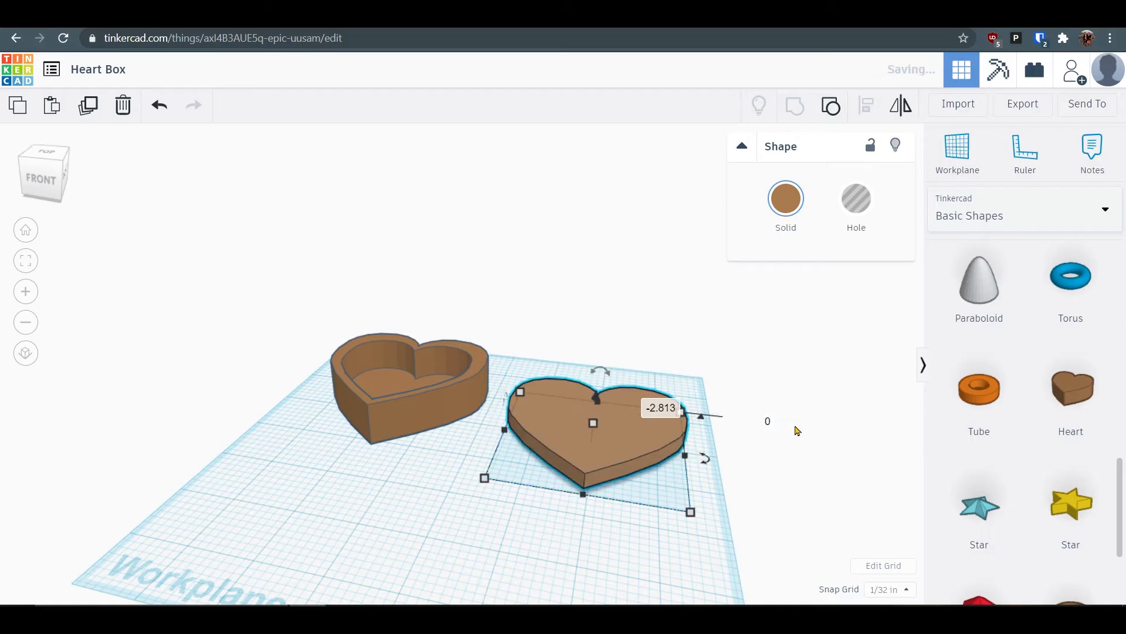
Add a letter E from the Text and numbers shapes to the middle of the lid.
right_drag(732, 531, 780, 577)
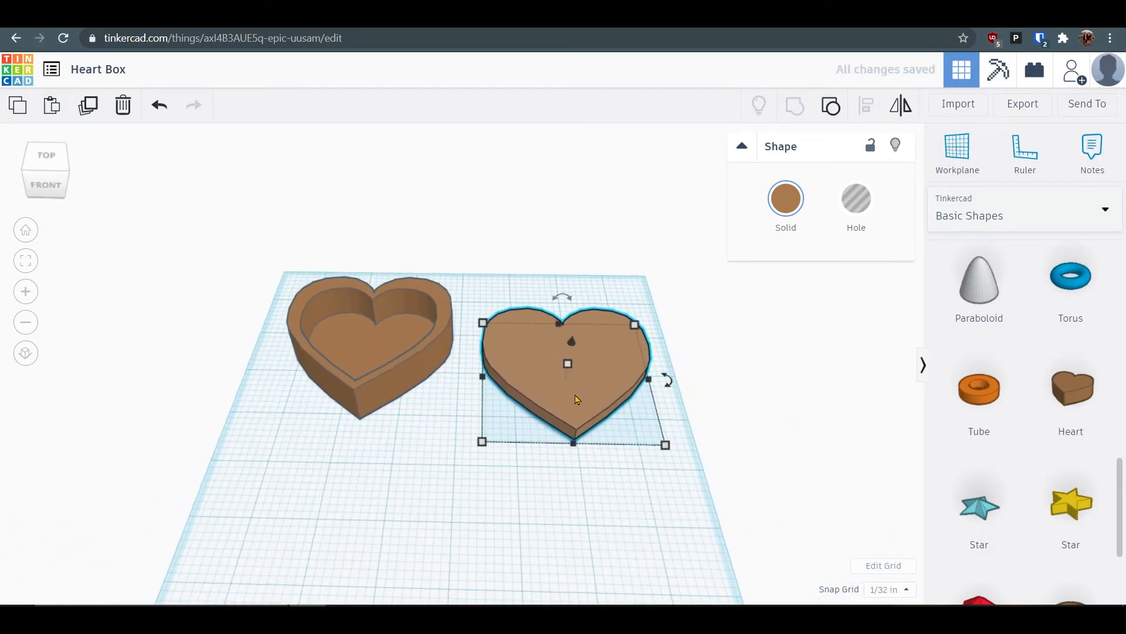
click(998, 218)
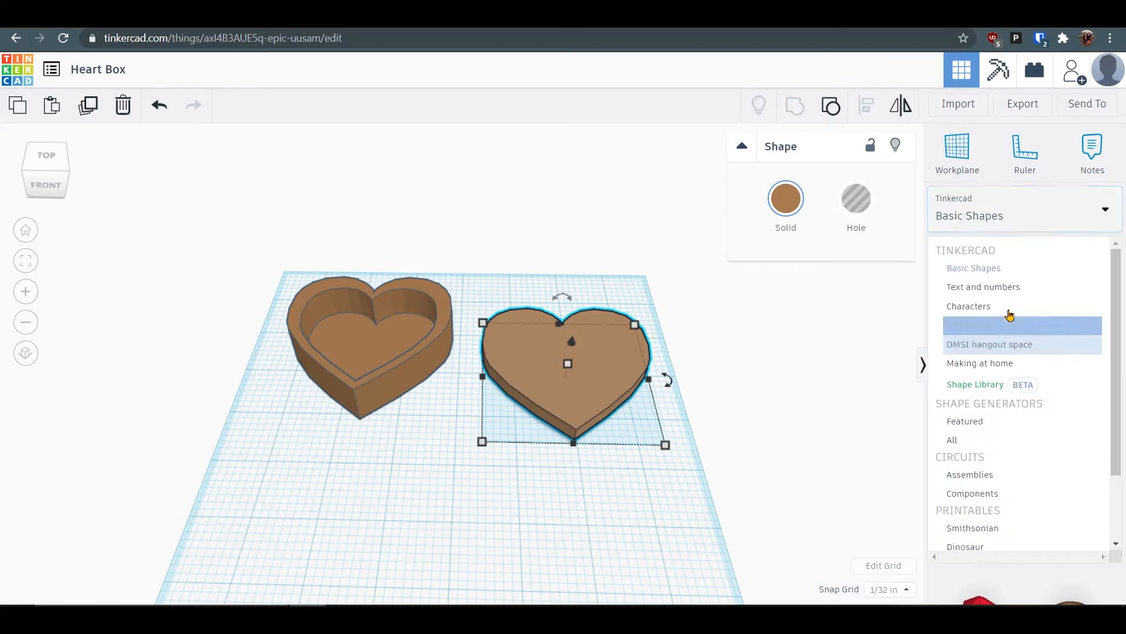
click(1014, 287)
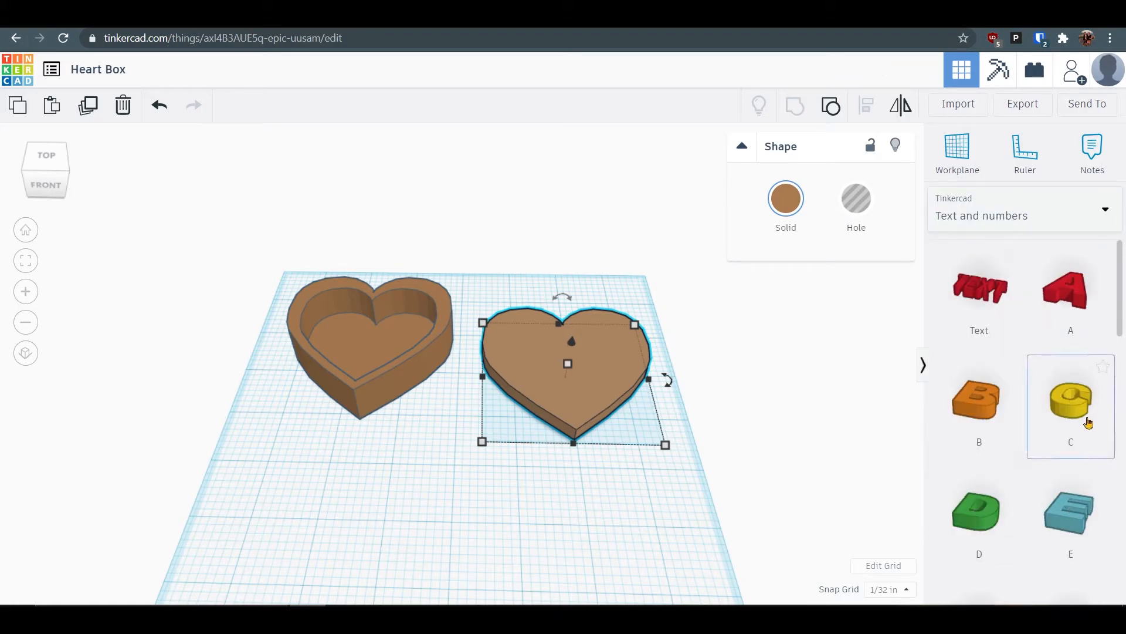
drag(1079, 511, 569, 374)
Raise the letter E by 0.281 in so it protrudes from the lid's top face.
right_drag(626, 510, 464, 466)
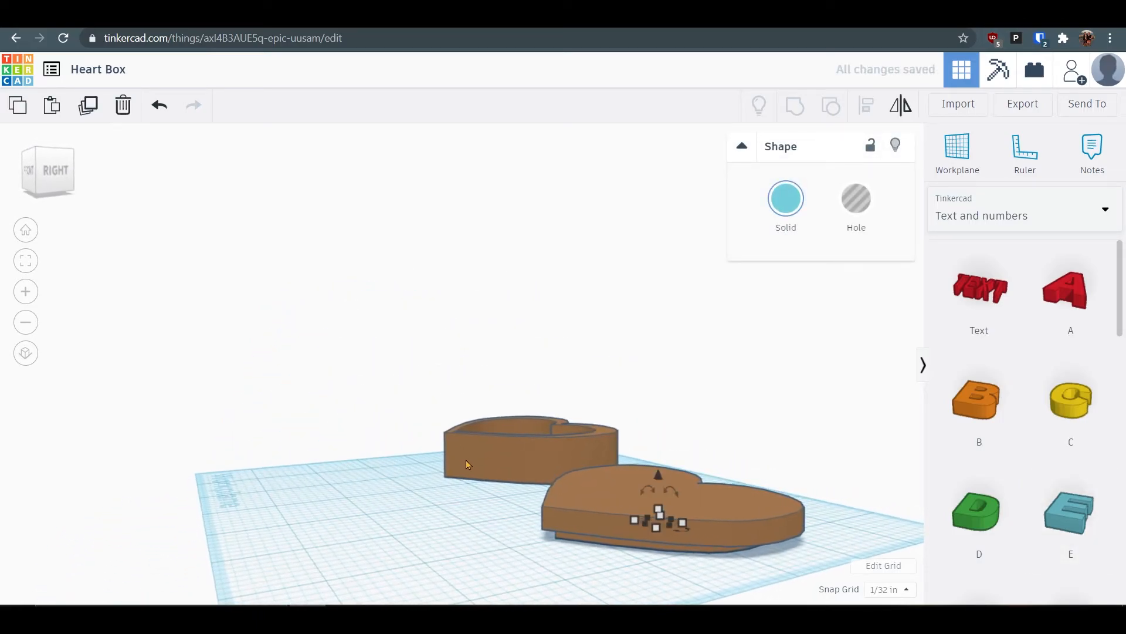
right_drag(688, 587, 707, 556)
drag(665, 551, 669, 528)
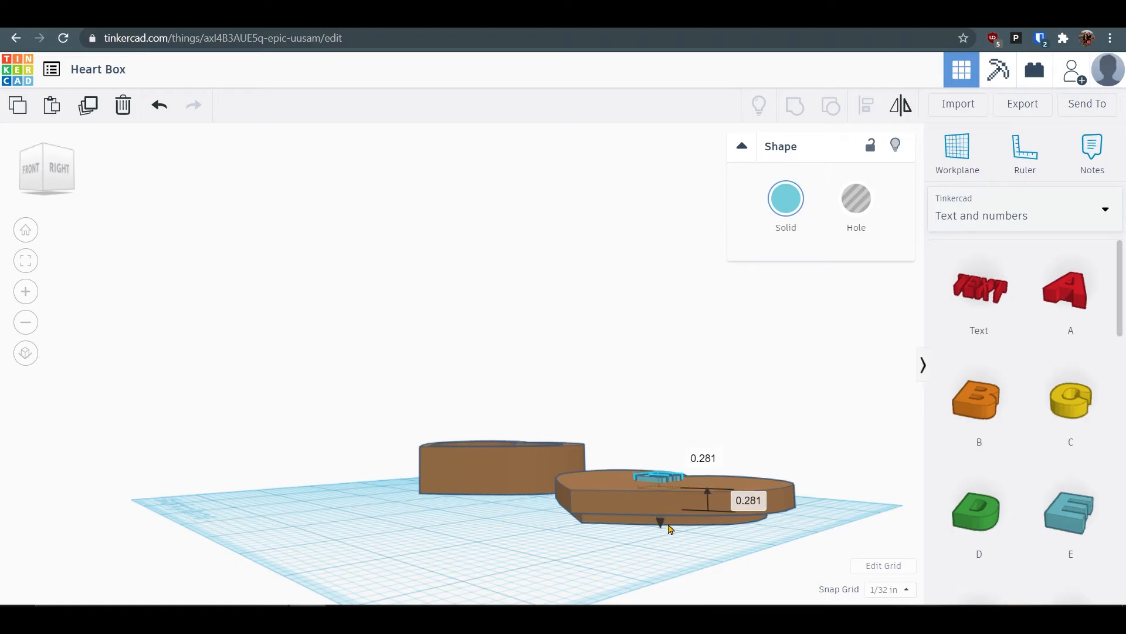
Enlarge the letter E and center it on the lid's top face.
right_drag(558, 536, 715, 603)
click(654, 451)
click(654, 450)
right_drag(667, 427, 599, 359)
drag(569, 326, 560, 351)
right_drag(641, 444, 646, 408)
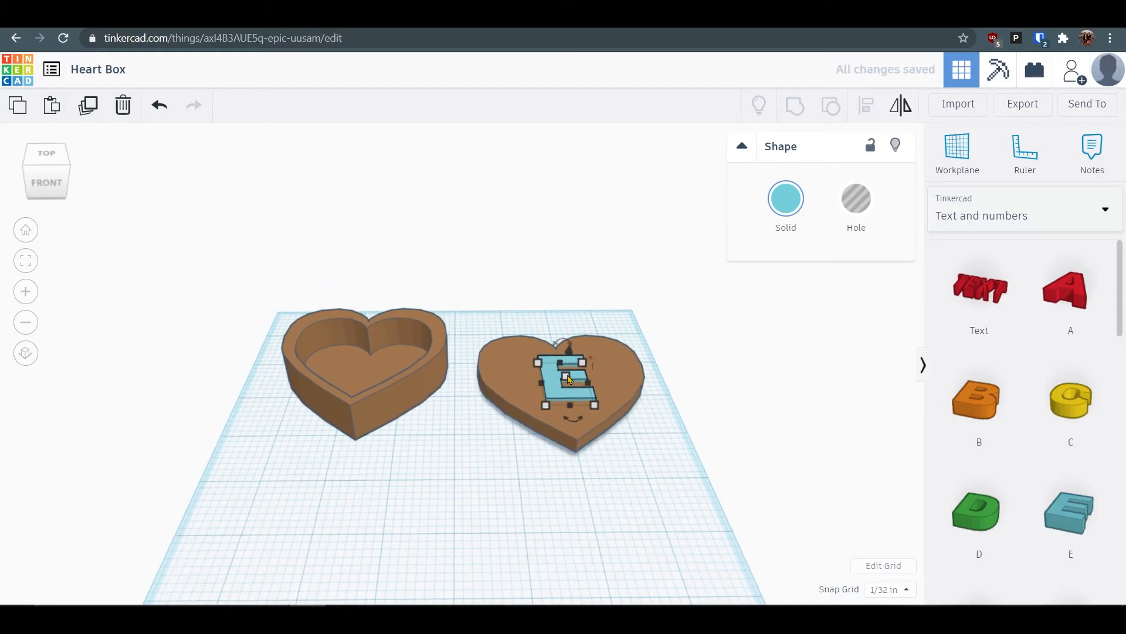
drag(572, 354, 576, 353)
Slightly reduce the thickness of the letter E on the lid.
right_drag(714, 493, 655, 467)
click(25, 261)
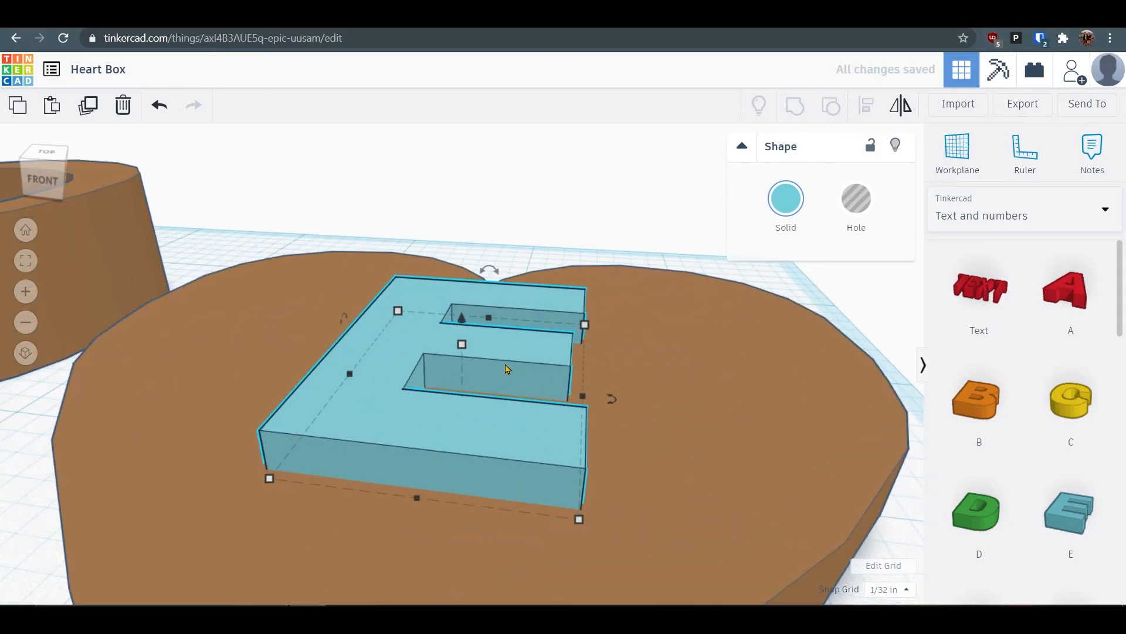
mouse_move(463, 346)
mouse_down()
mouse_move(467, 376)
mouse_move(465, 354)
mouse_up()
click(911, 518)
right_drag(911, 518, 540, 459)
Group the letter E with the lid into one shape.
click(24, 324)
click(23, 325)
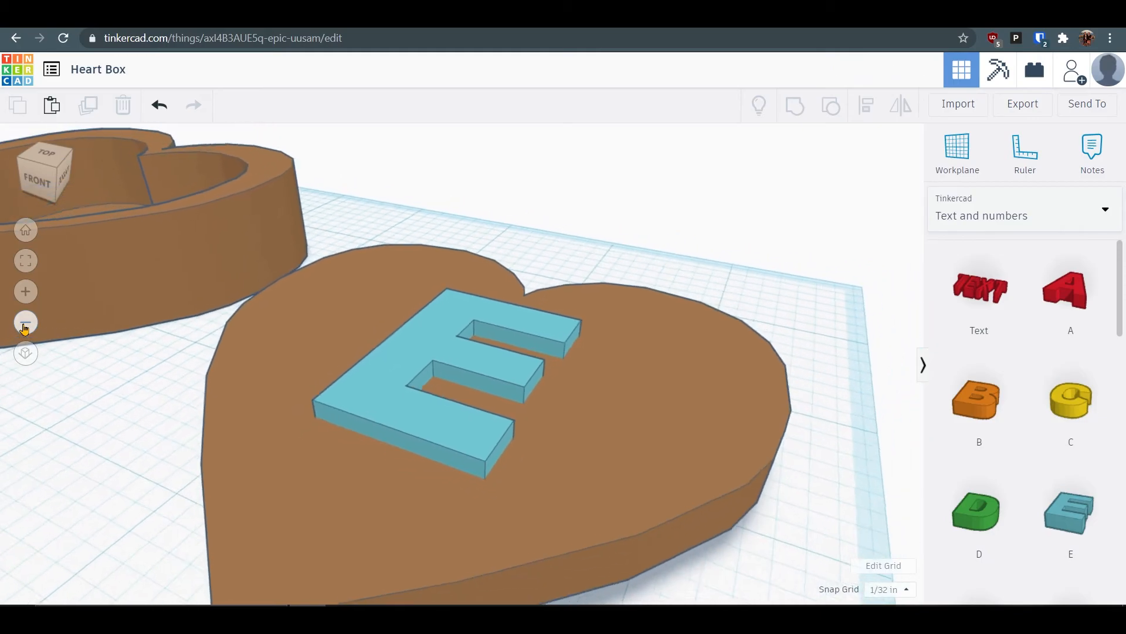
click(24, 325)
click(23, 324)
drag(650, 515, 497, 302)
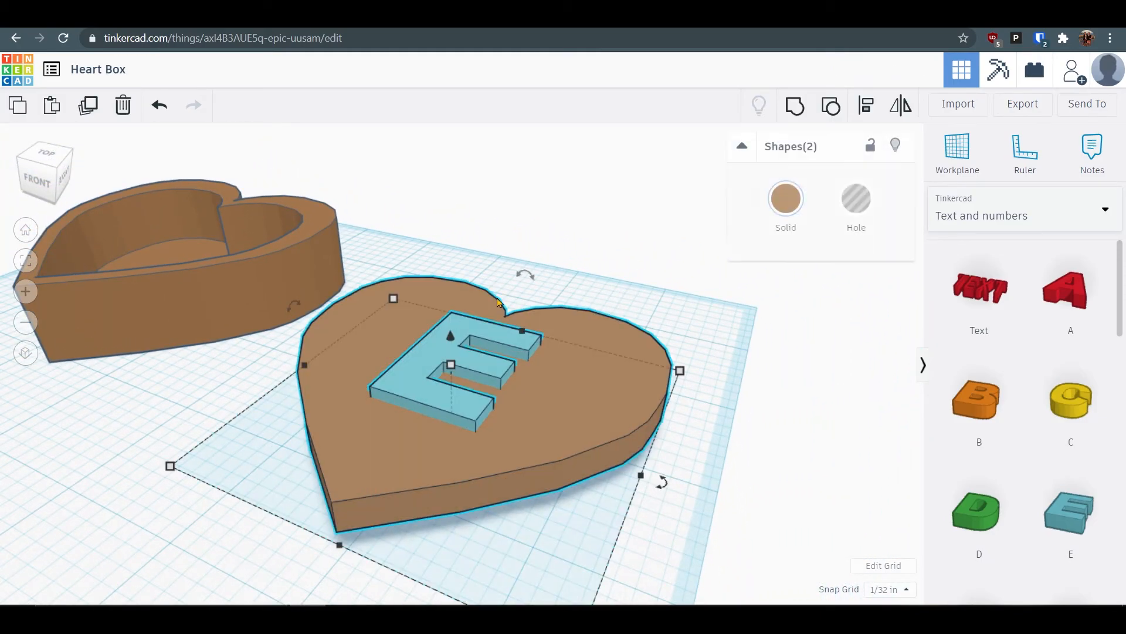
click(795, 106)
click(686, 473)
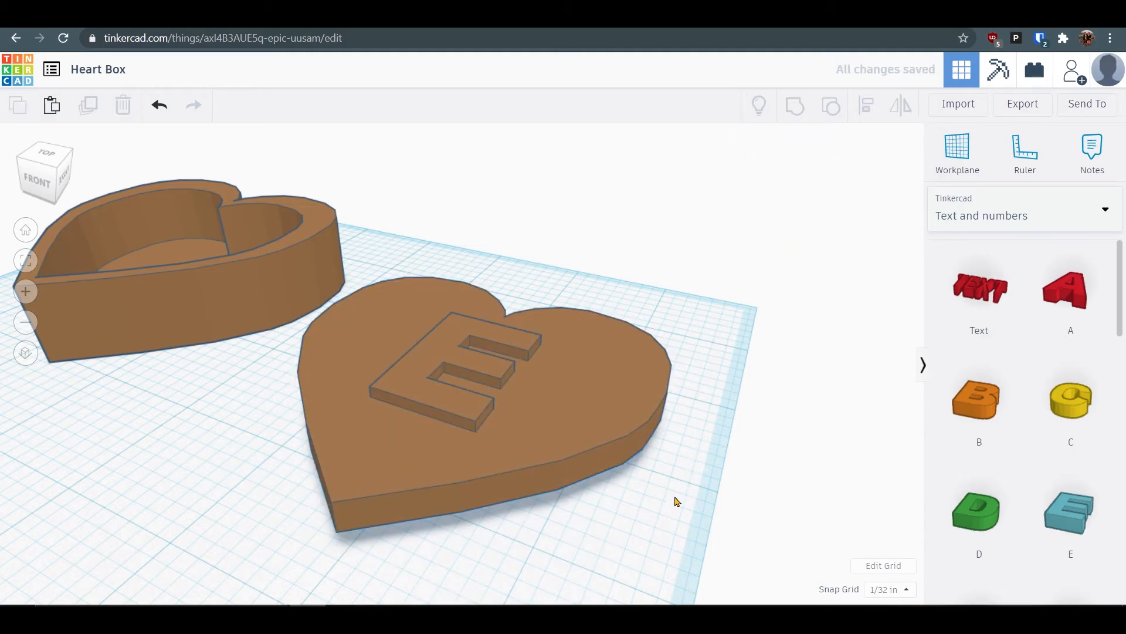
scroll(659, 515, up, 3)
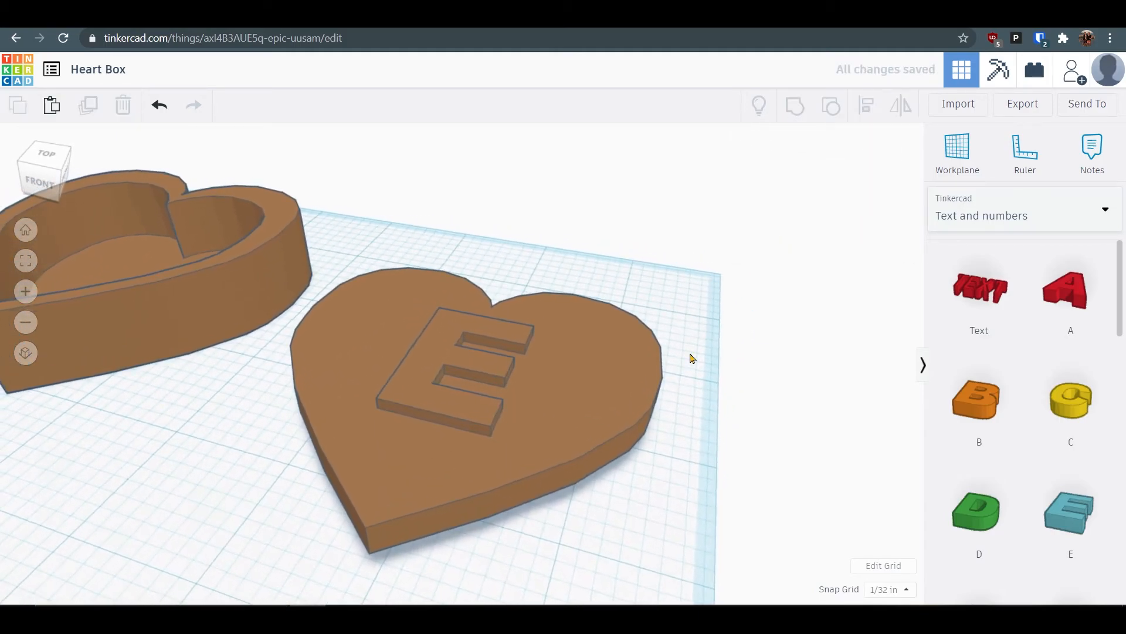
click(496, 376)
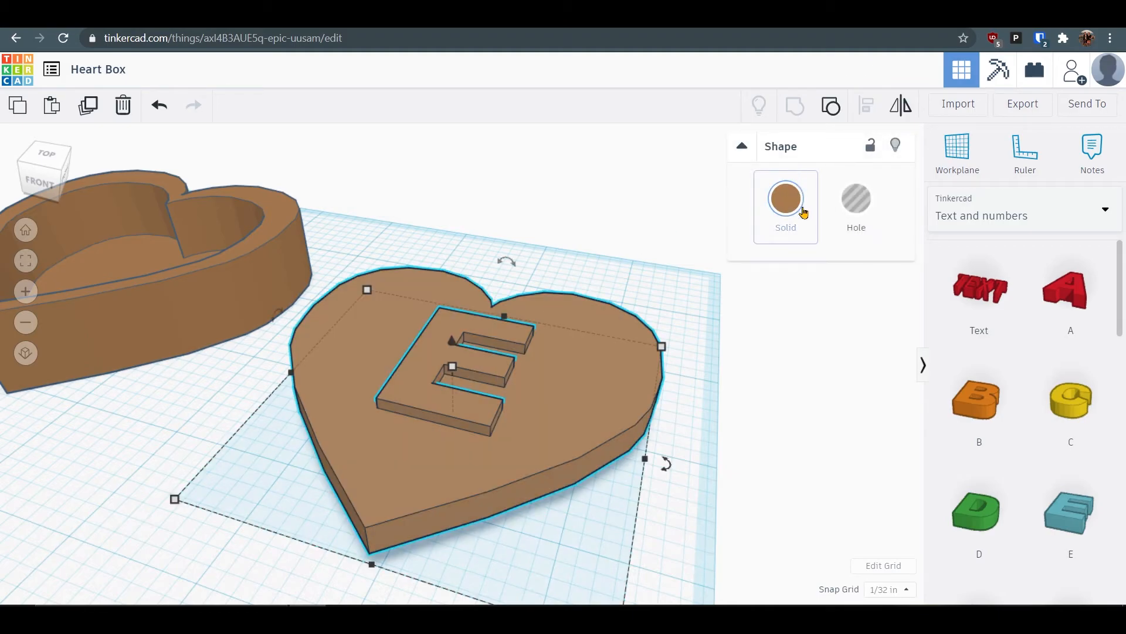
click(281, 249)
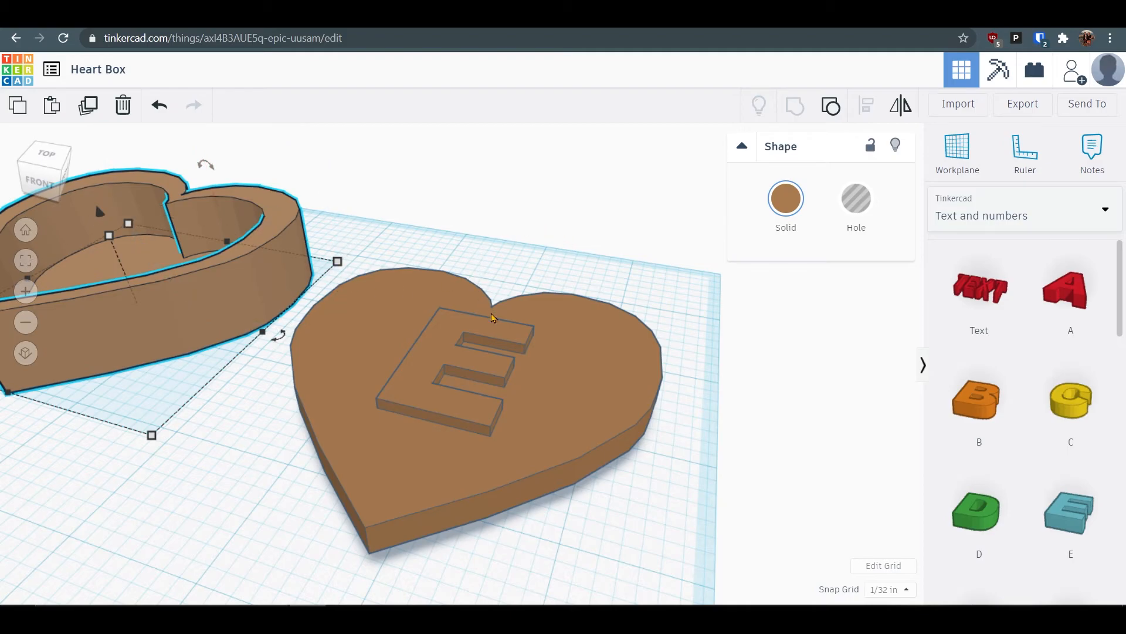
click(504, 331)
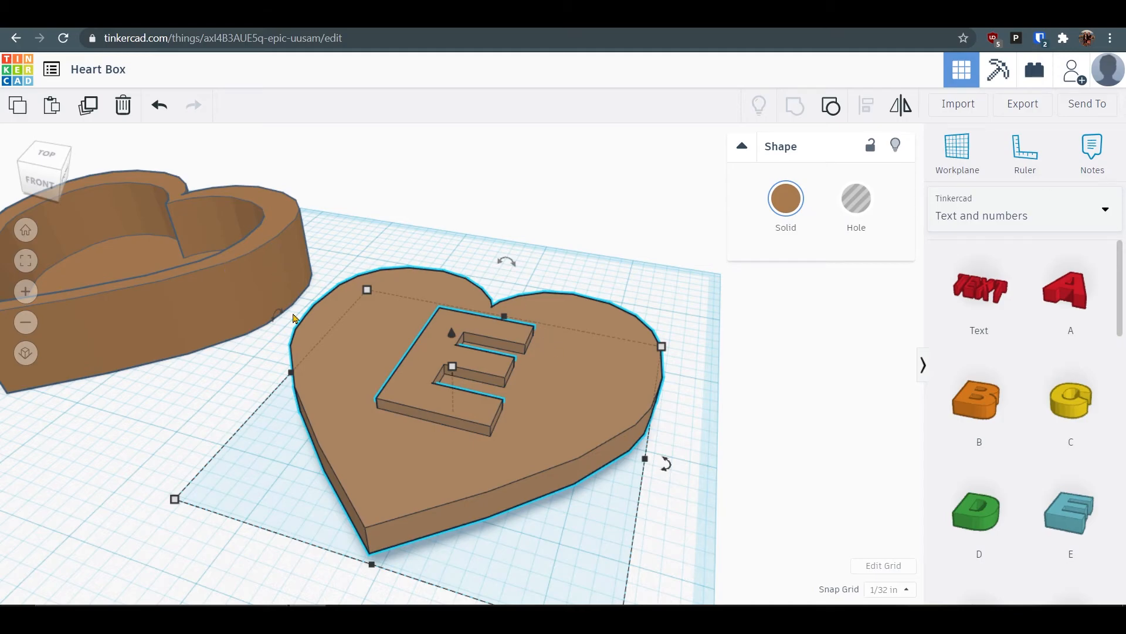
click(193, 259)
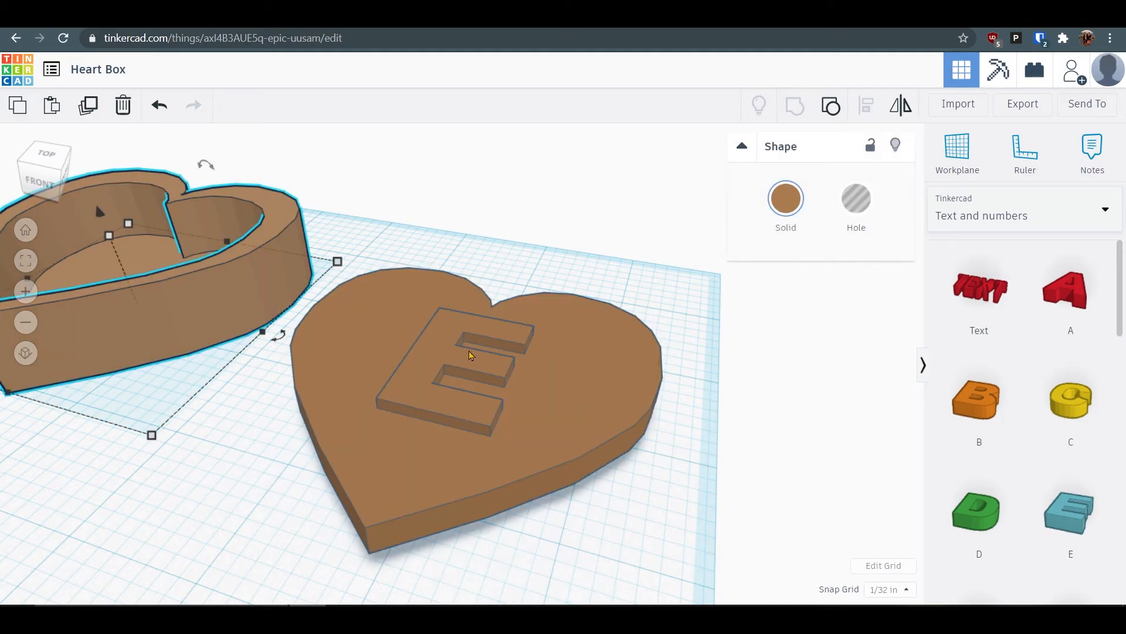
click(469, 351)
click(690, 434)
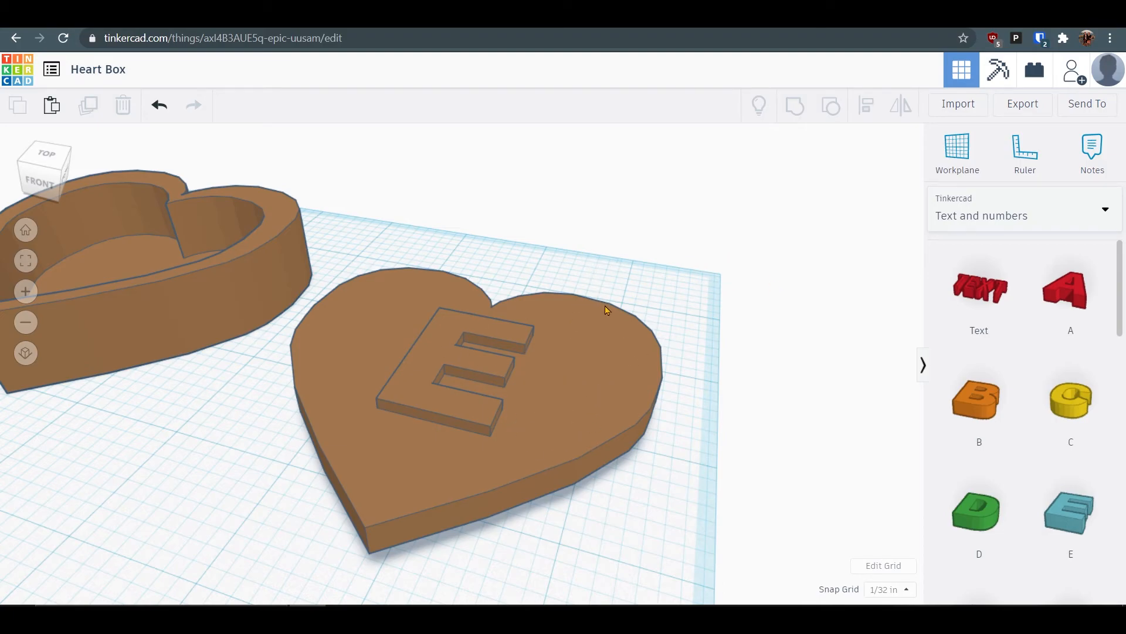
click(613, 328)
click(704, 296)
Change the solid color of the lid to purple.
click(575, 377)
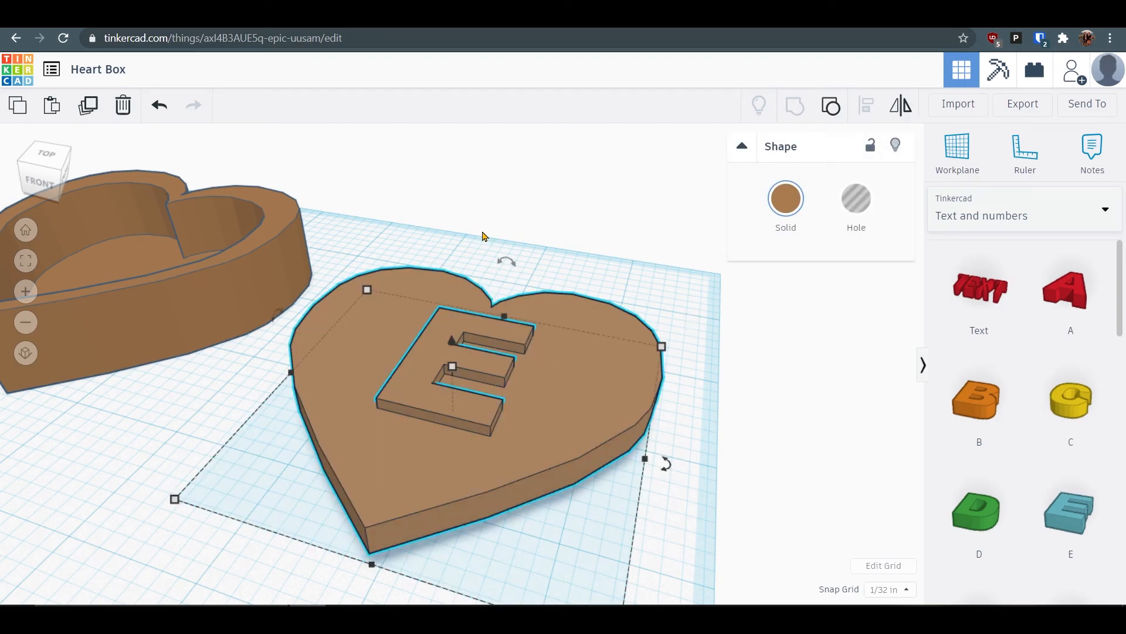
click(786, 198)
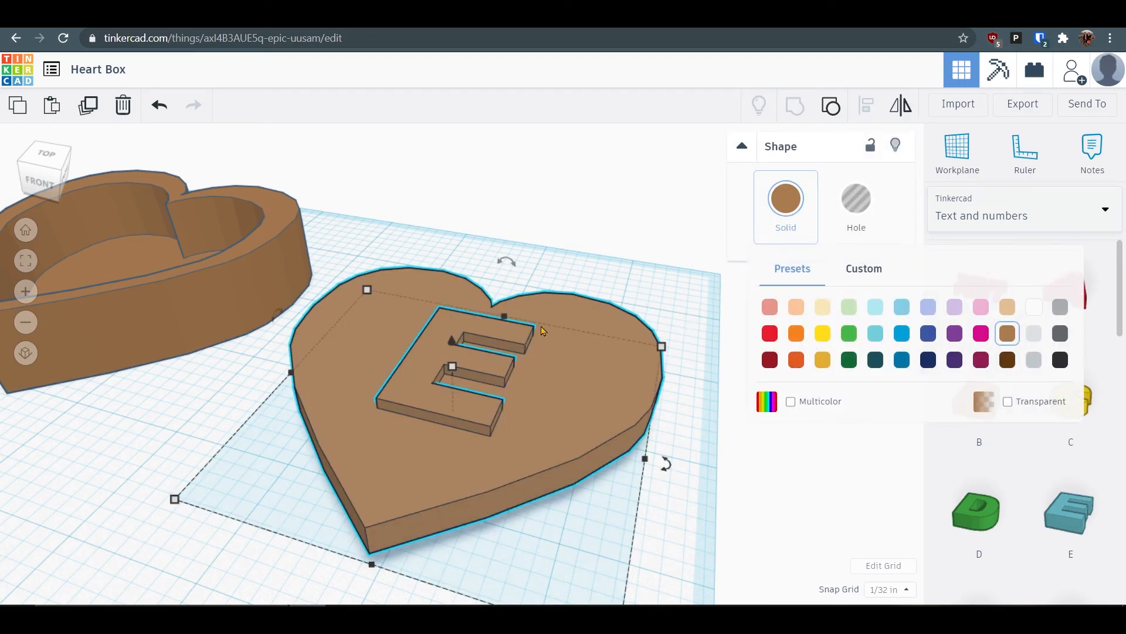
click(954, 333)
click(786, 199)
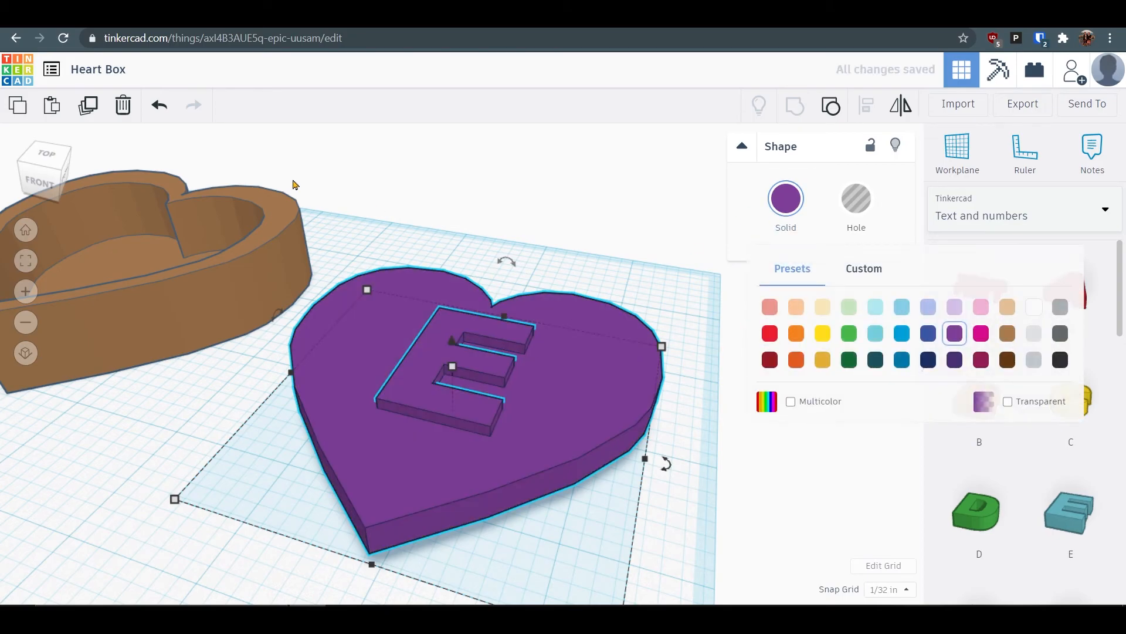
Change the solid color of the lid to red.
click(151, 273)
click(554, 368)
click(785, 205)
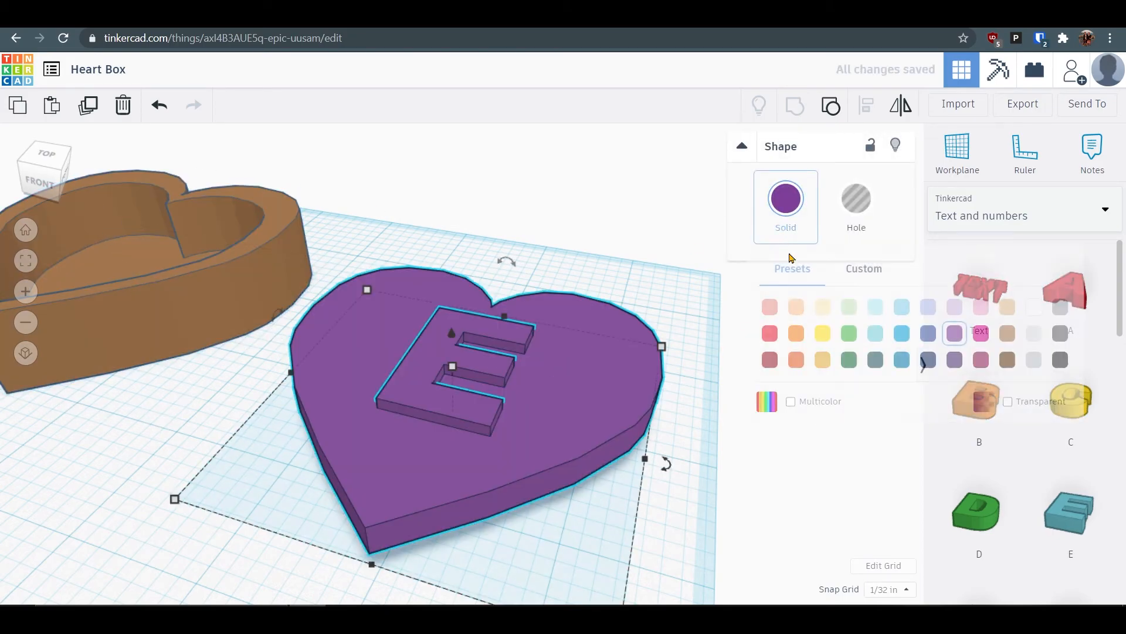
click(770, 333)
Change the solid color of the hollow heart base to light purple.
click(271, 253)
click(786, 199)
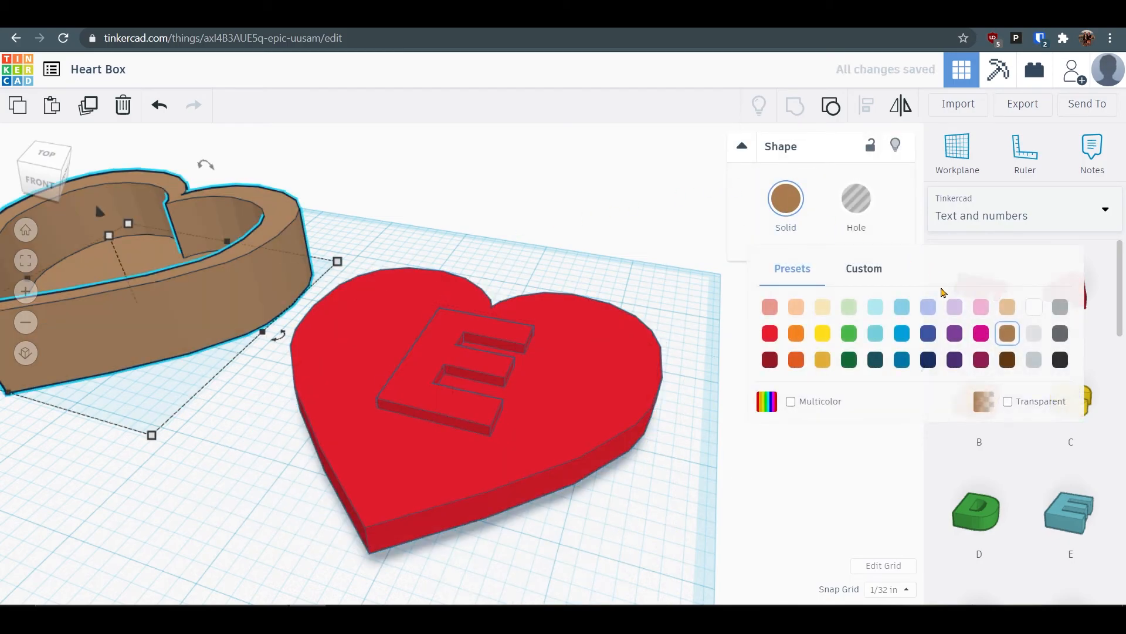
click(955, 307)
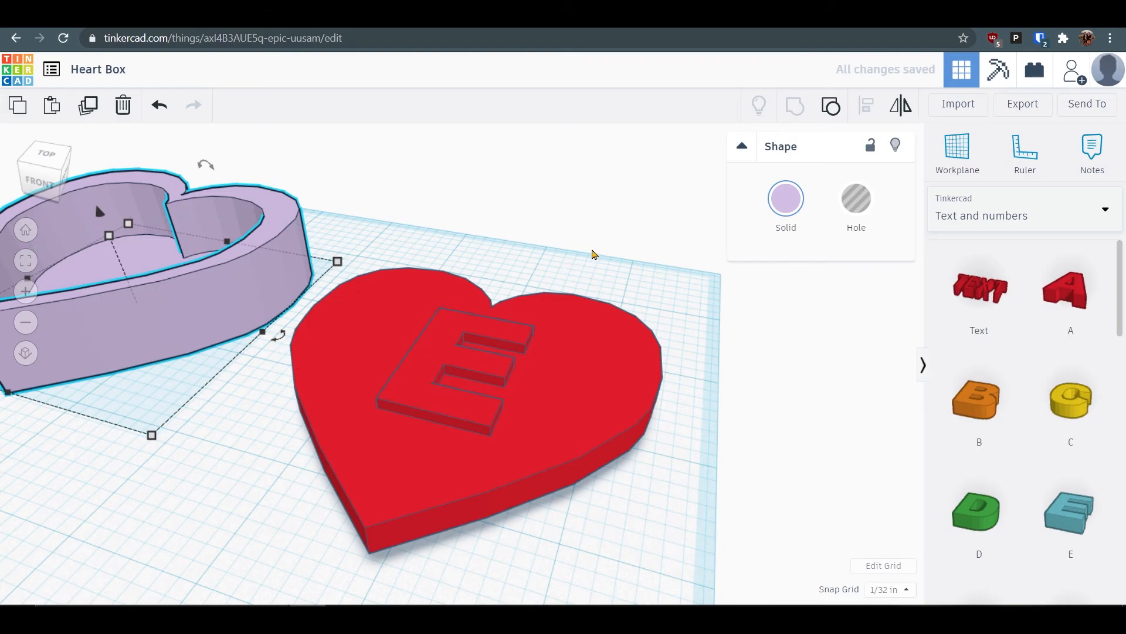
click(593, 251)
click(563, 370)
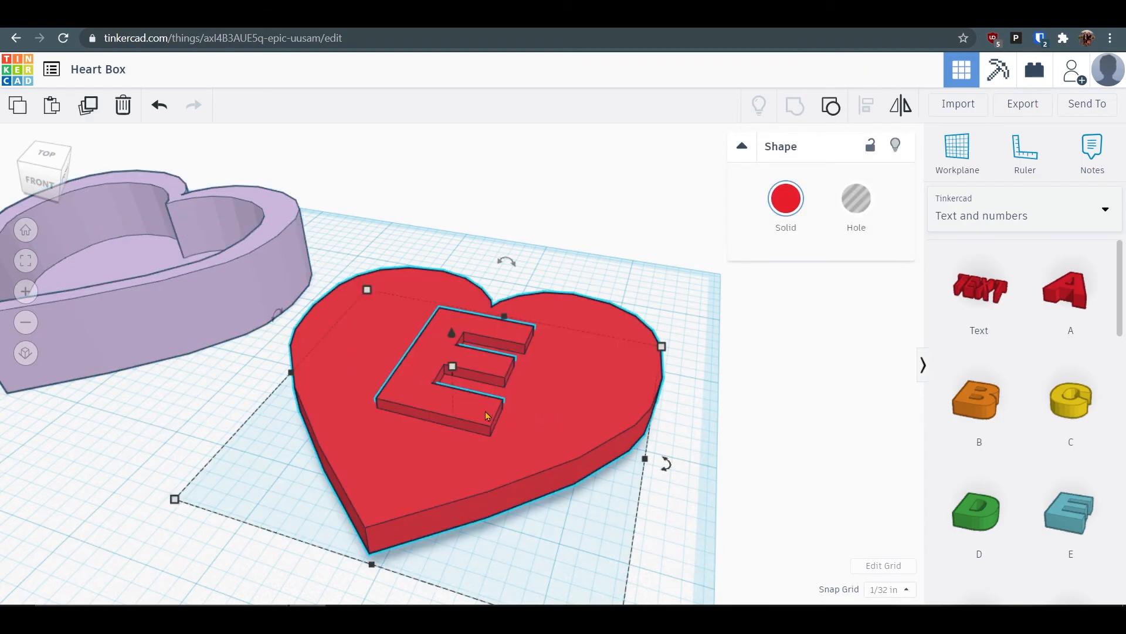
click(690, 318)
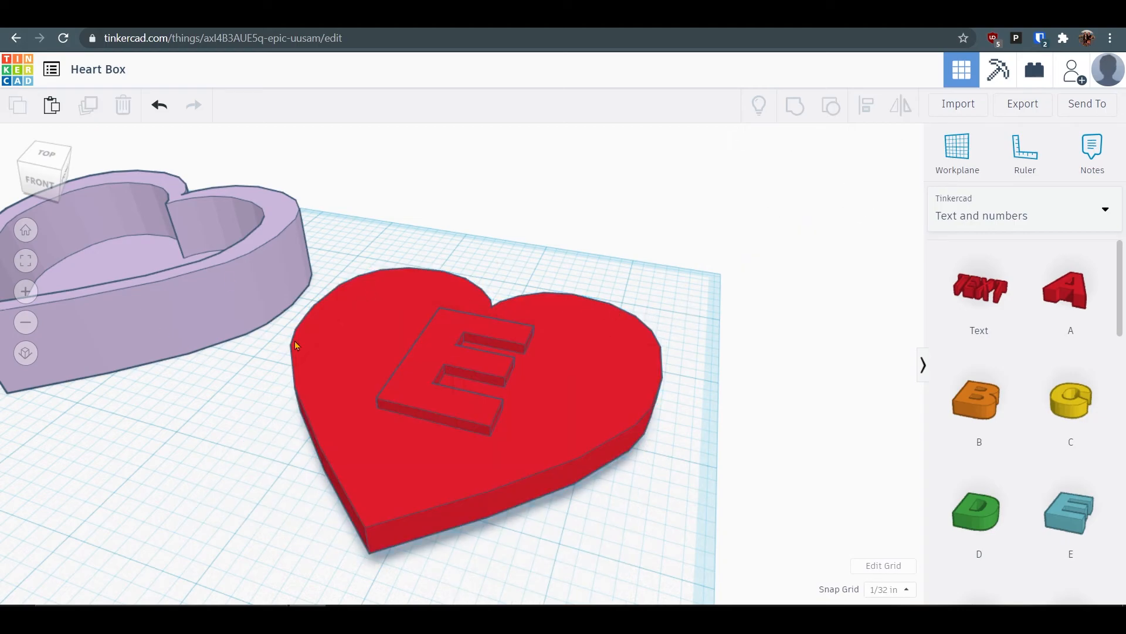
click(464, 349)
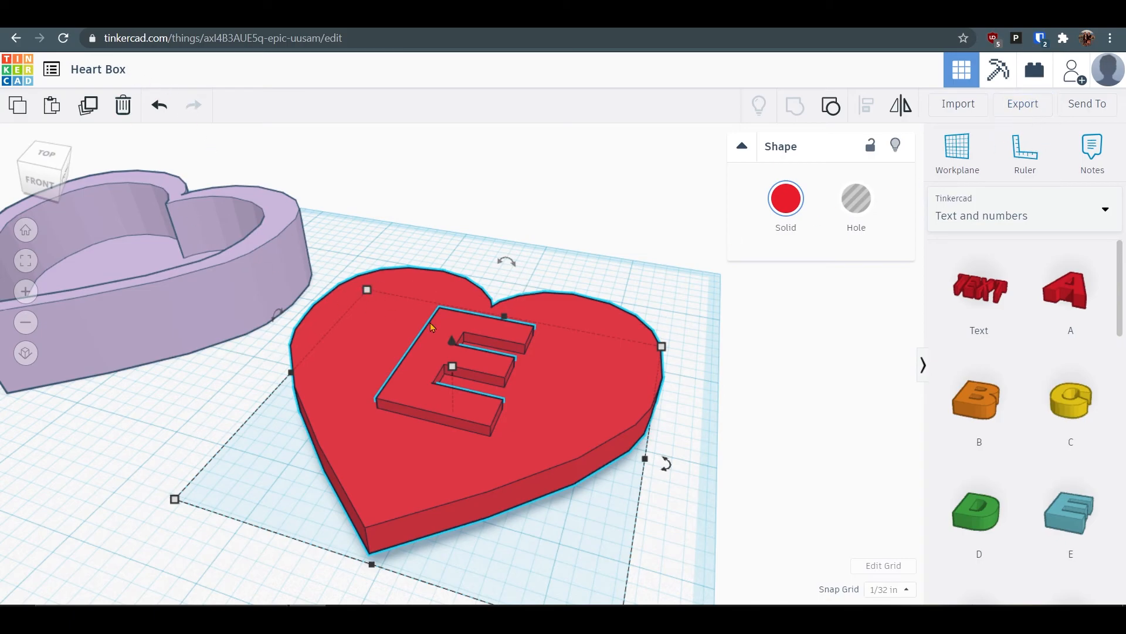
click(208, 262)
Rename the design as Heart Box Top.
click(368, 309)
click(115, 76)
click(139, 78)
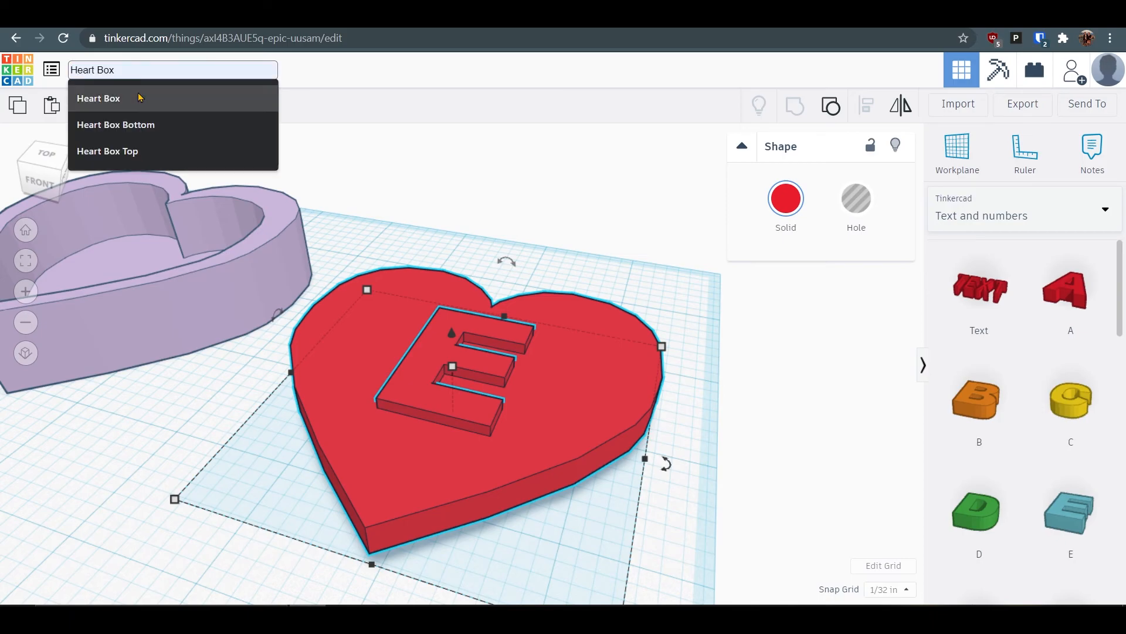
click(136, 152)
Export only the selected heart lid with the letter E as an STL file.
click(675, 309)
click(627, 339)
click(1011, 110)
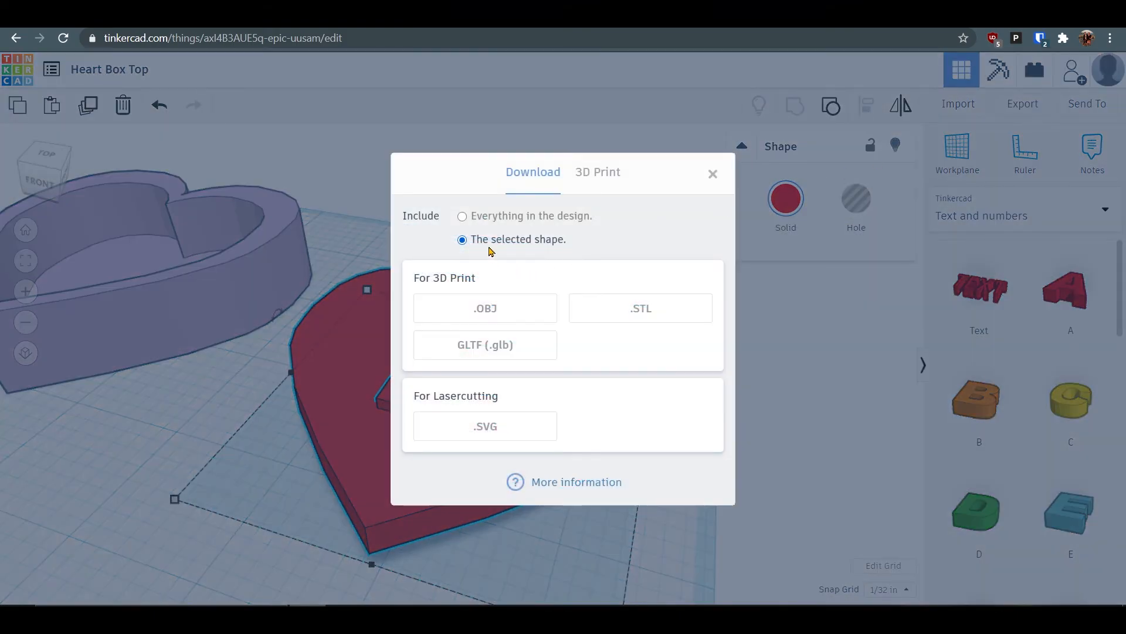
click(464, 216)
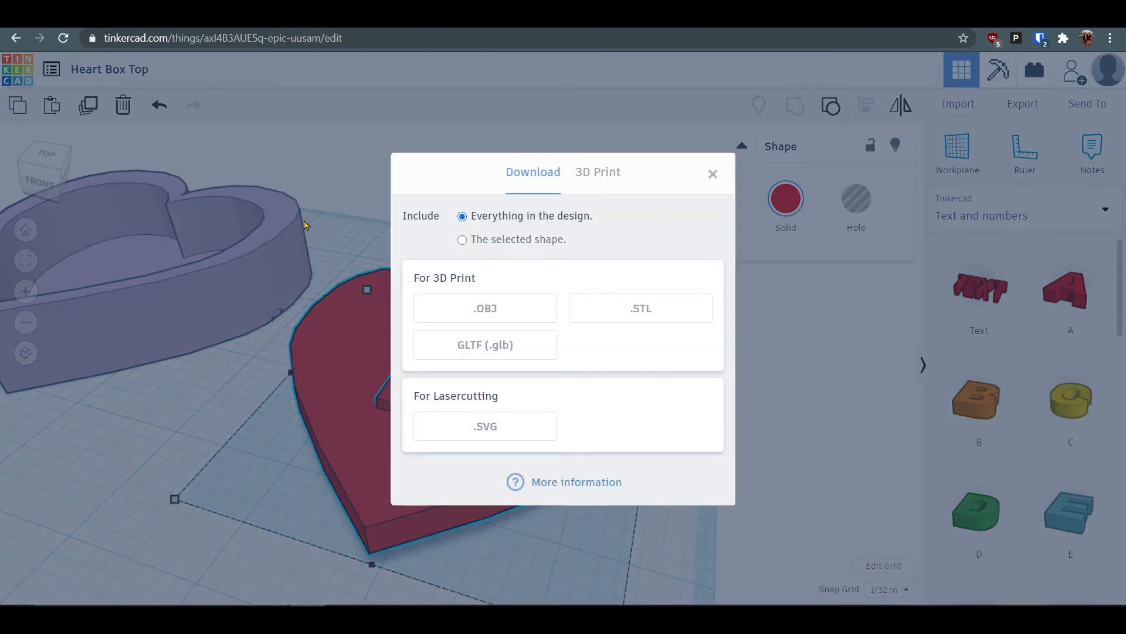
click(493, 239)
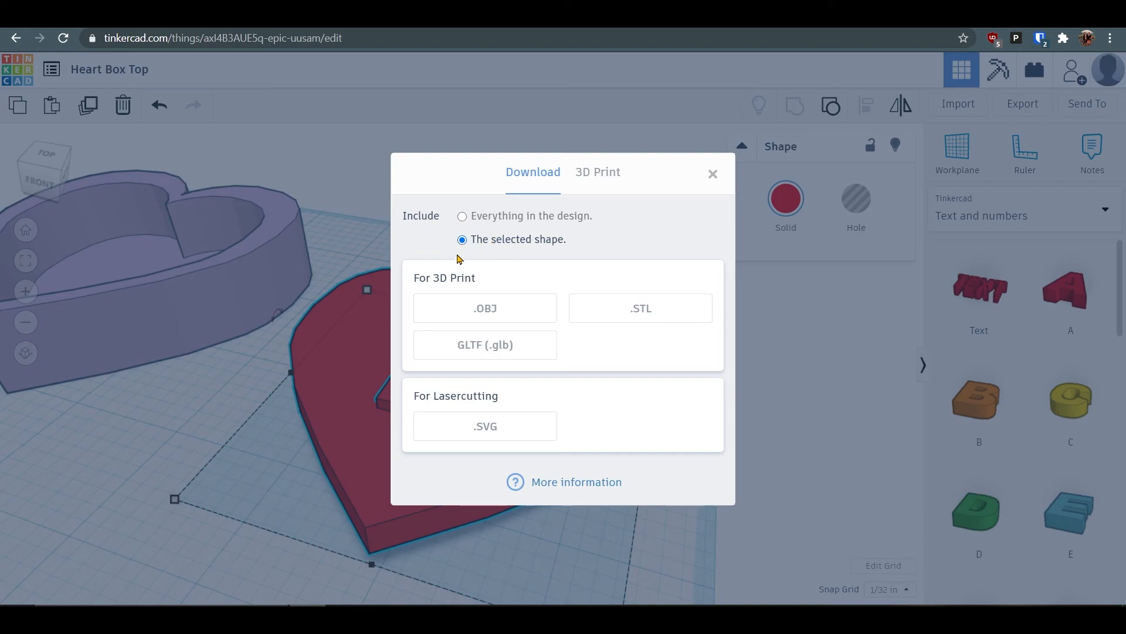
click(637, 316)
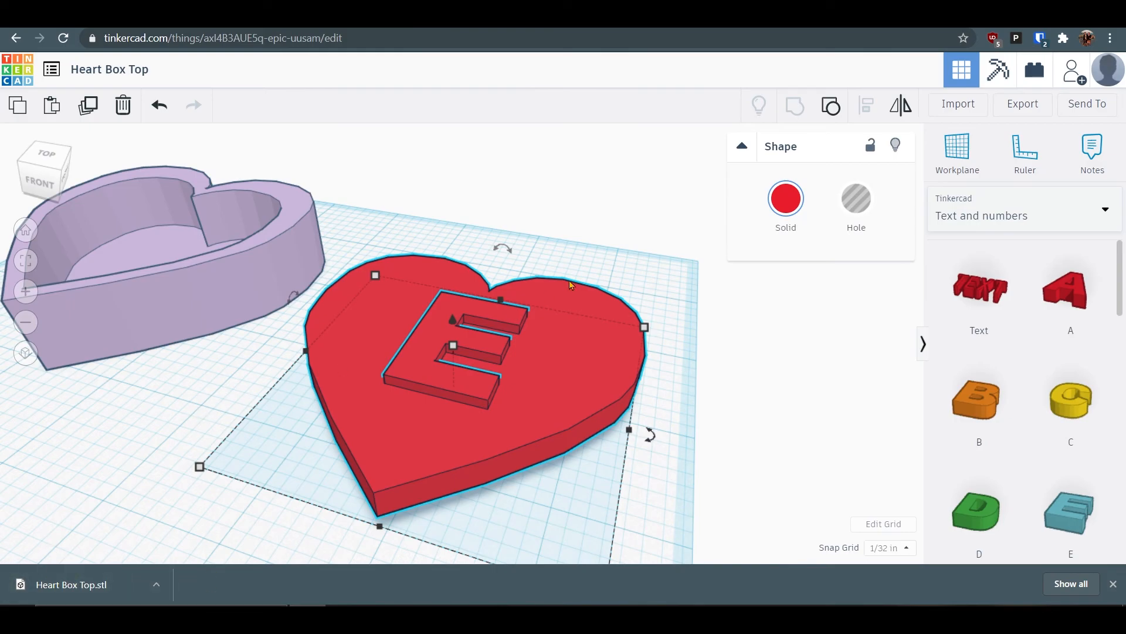
Select the hollow heart base and rename the design as Heart Box Bottom.
click(117, 403)
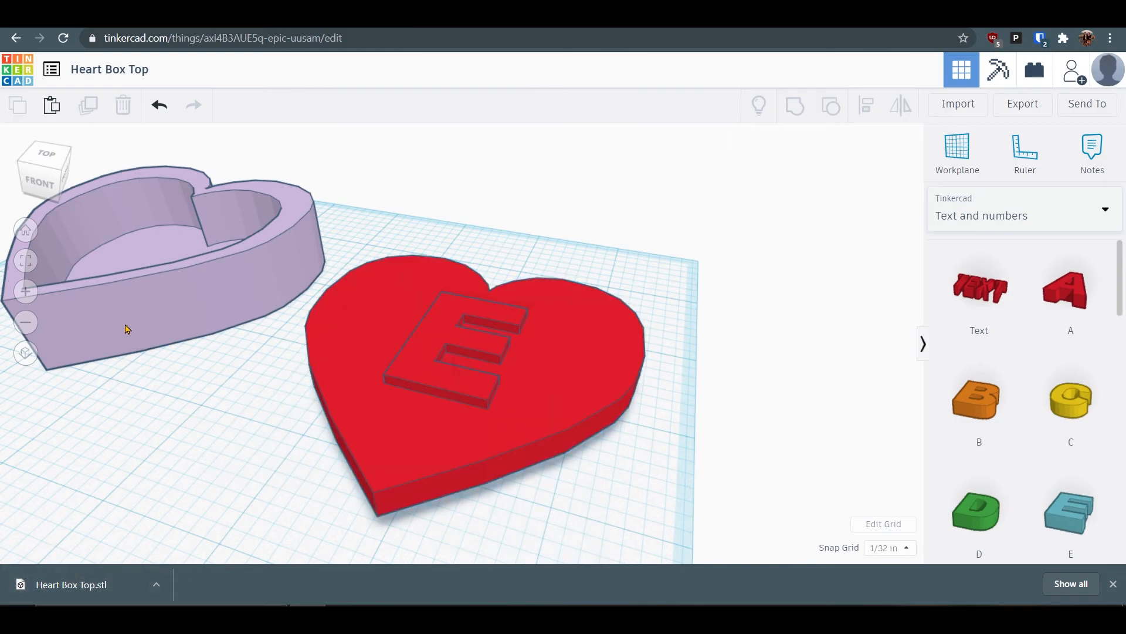
click(164, 279)
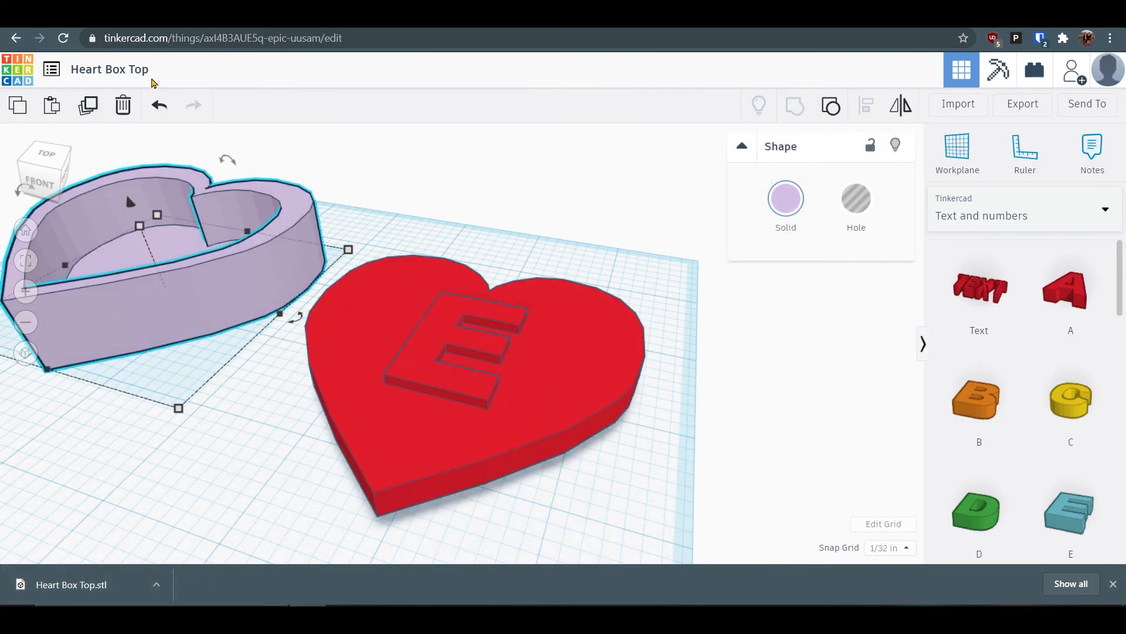
click(154, 69)
click(156, 70)
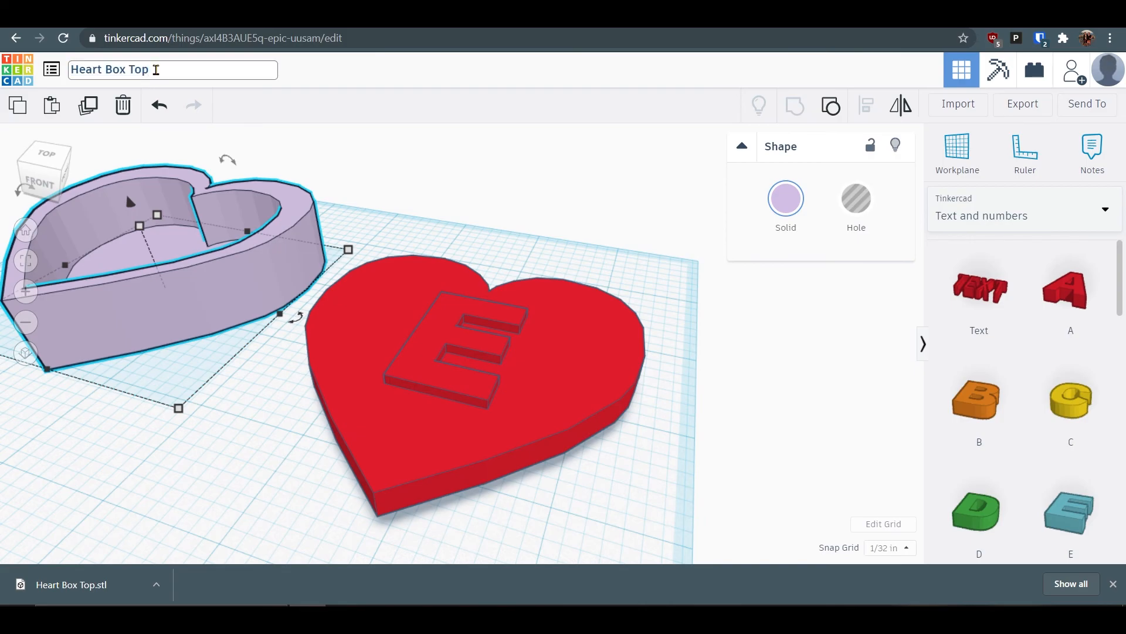
key(BackSpace)
key(BackSpace)
key(BackSpace)
key(Down)
key(Return)
Export only the selected hollow heart base as an STL file.
click(370, 187)
click(292, 209)
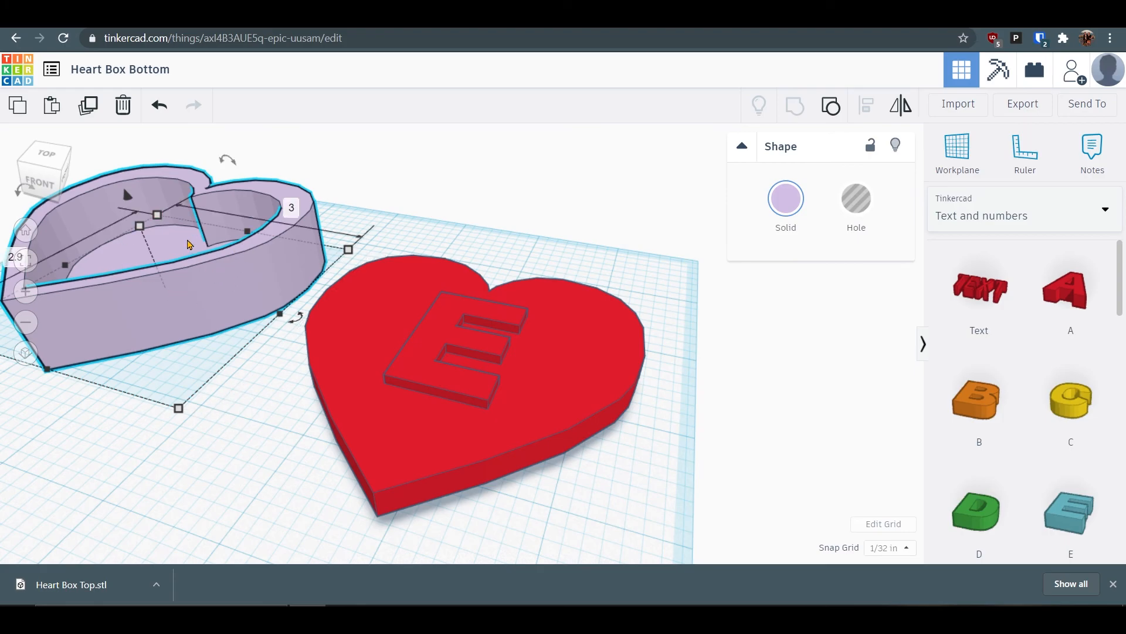
click(1021, 106)
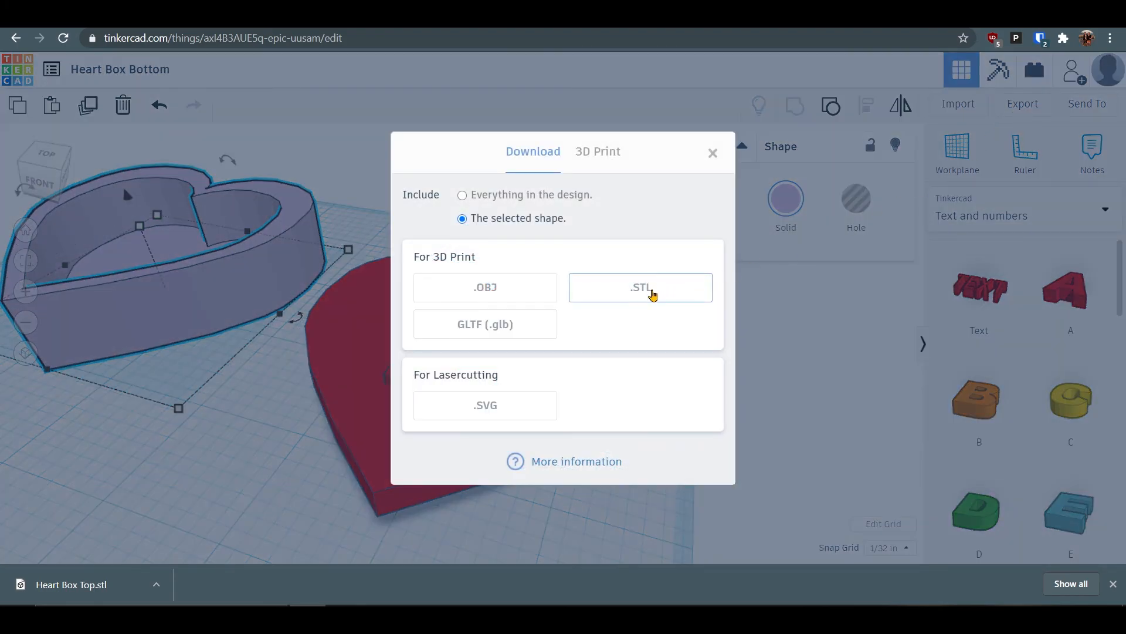
click(653, 295)
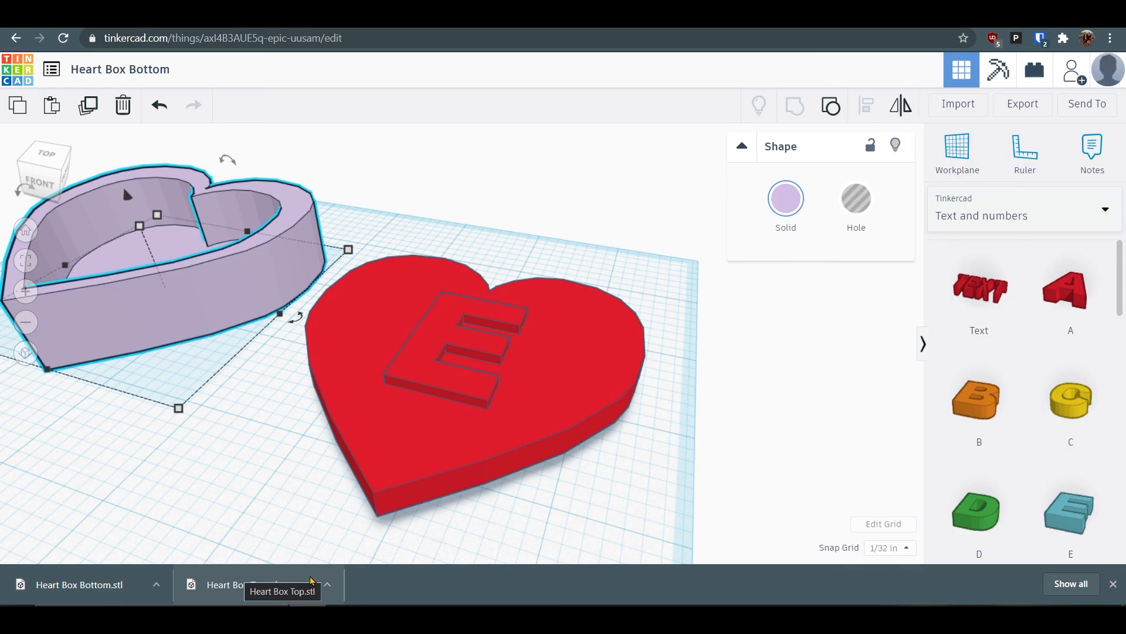
Move the red heart lid slightly toward the back of the workplane and deselect it.
click(435, 376)
drag(435, 372, 493, 361)
click(666, 390)
mouse_move(588, 358)
mouse_down()
mouse_move(613, 340)
mouse_move(577, 356)
mouse_up()
click(695, 392)
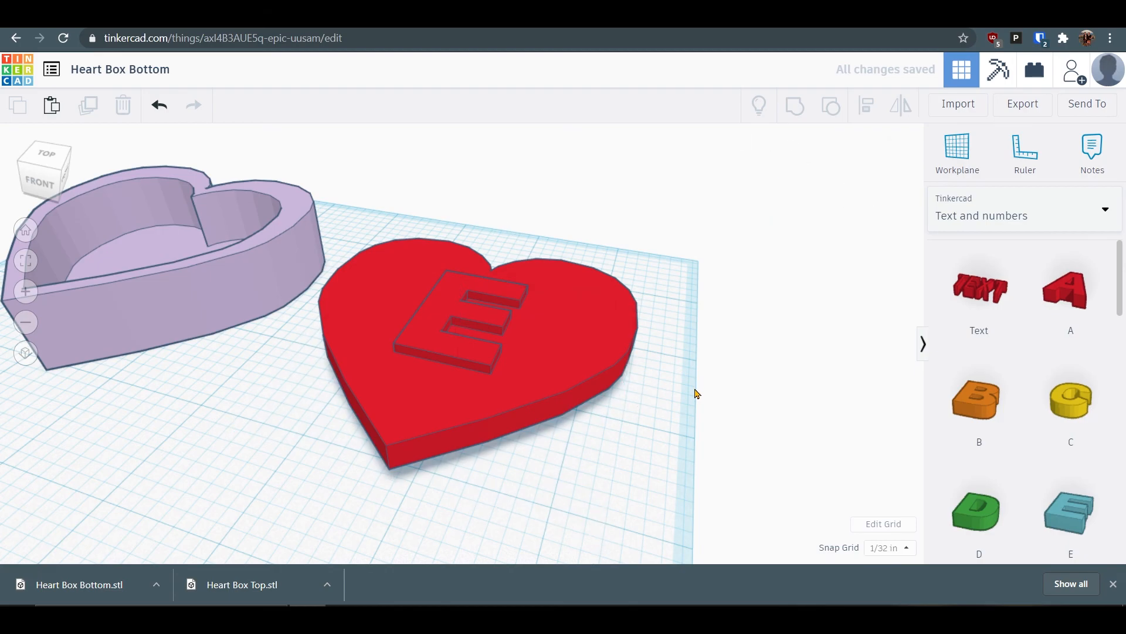